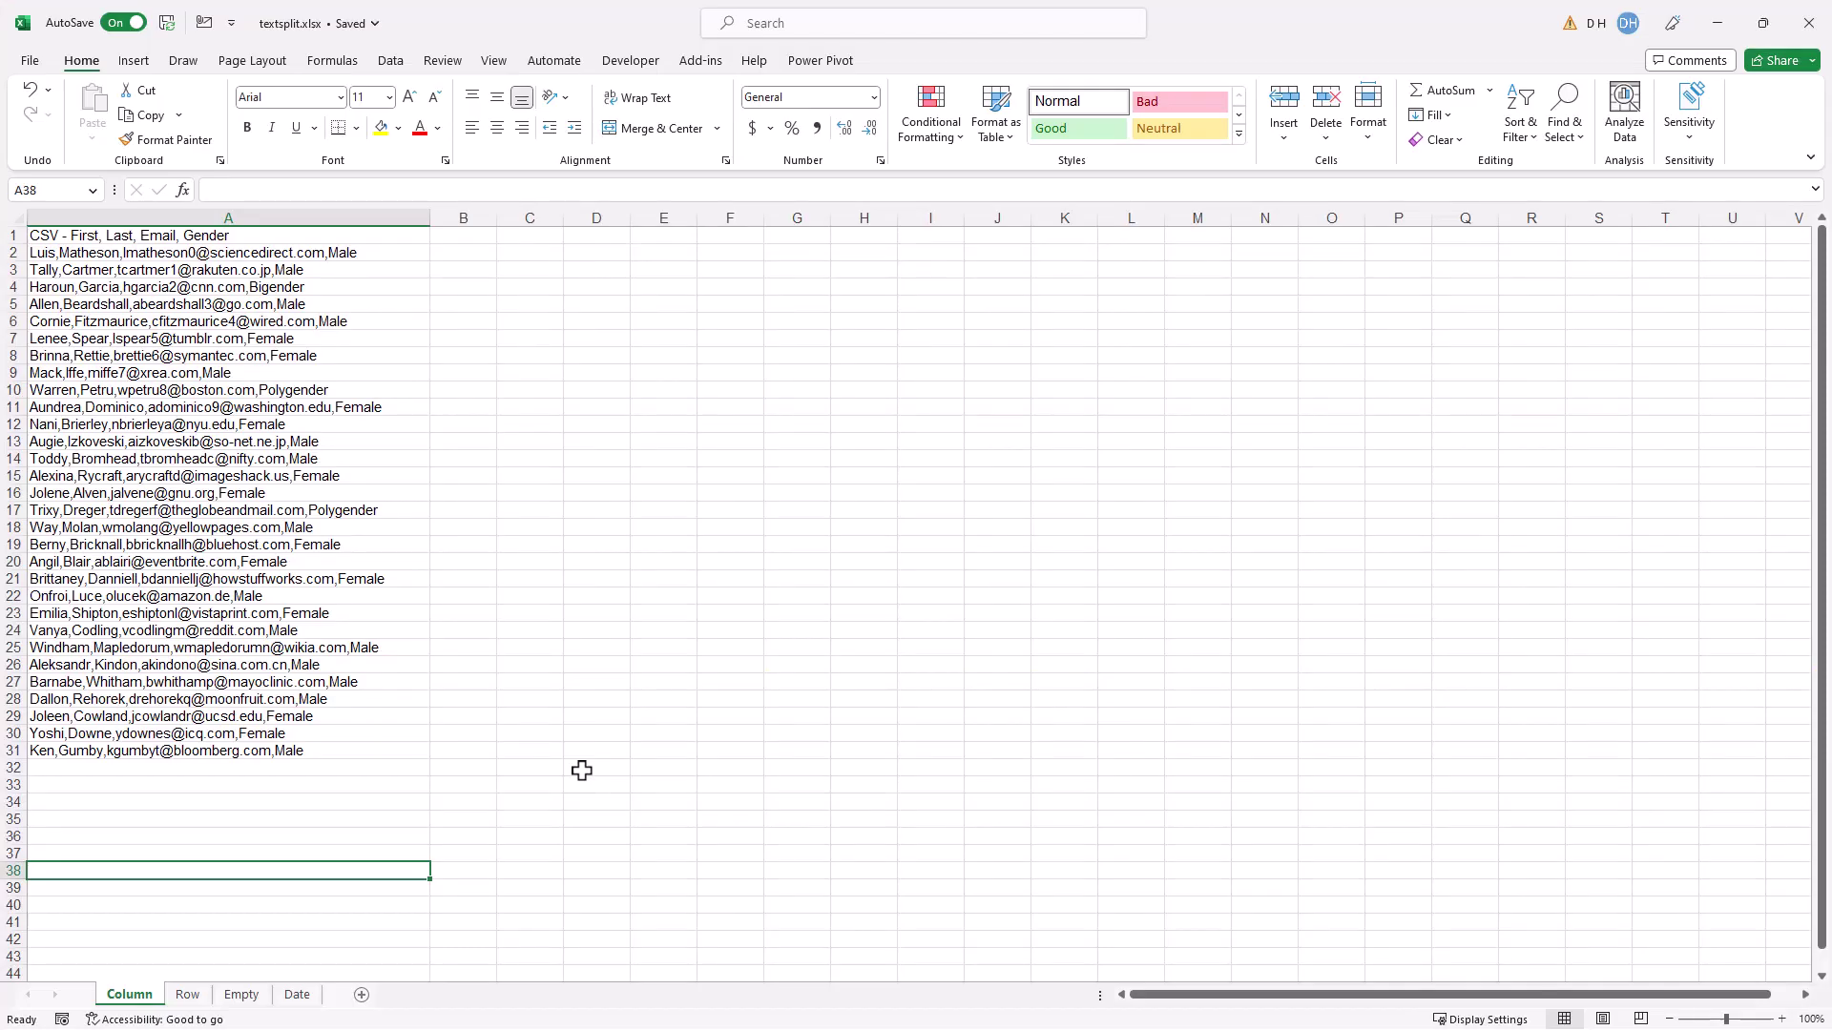
# Step: Enter =TEXTSPLIT(A2,",") in B2 to split the first record across B2:E2
pyautogui.click(464, 253)
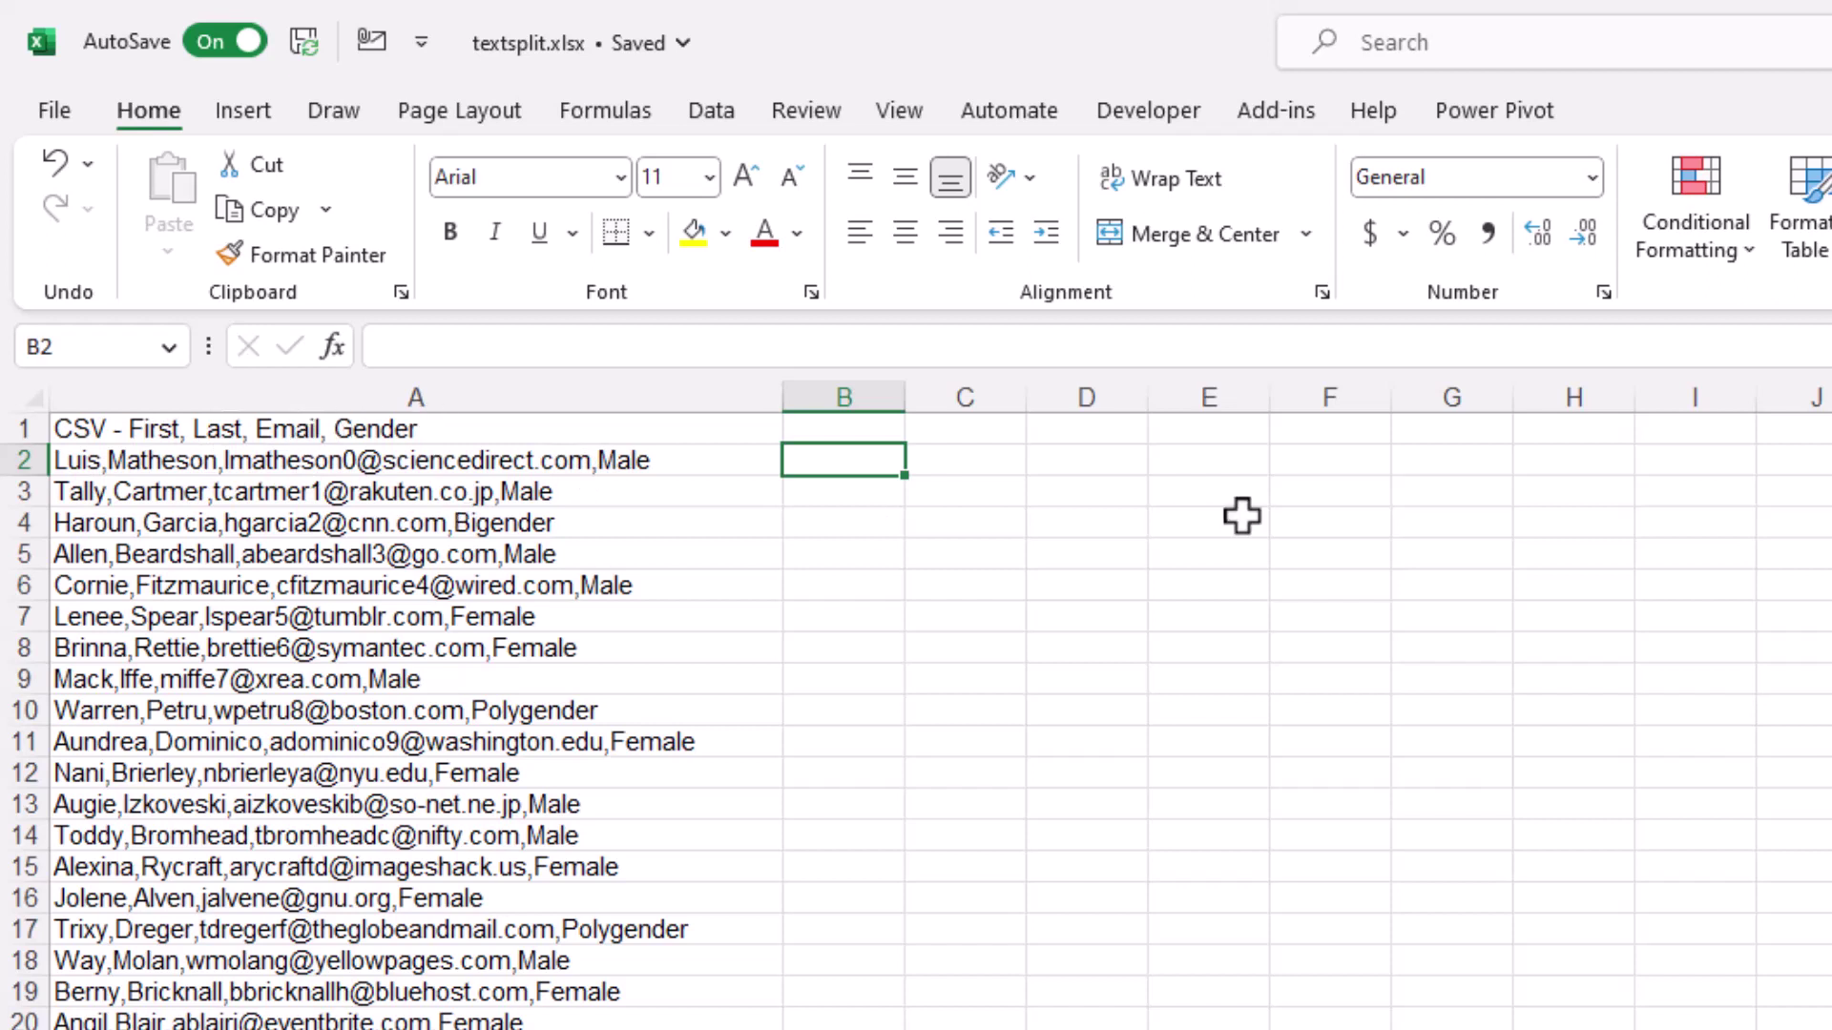
pyautogui.write('=tex')
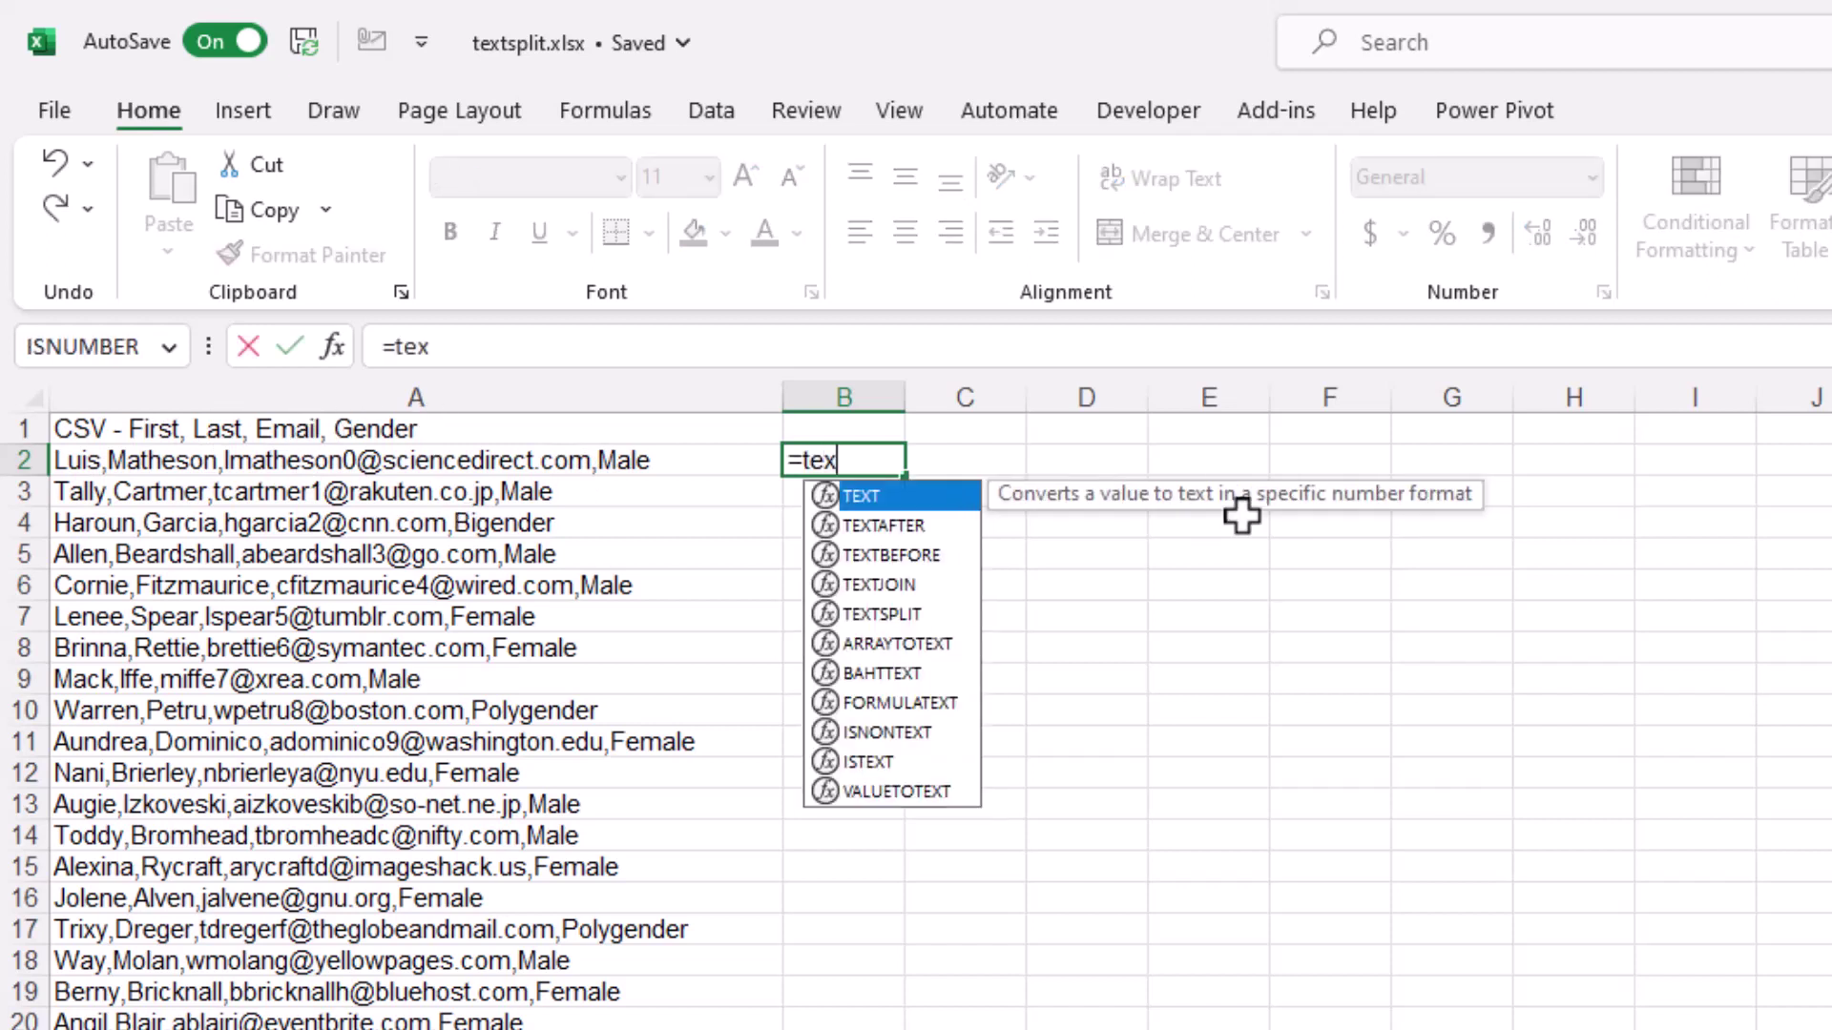
pyautogui.write('ts')
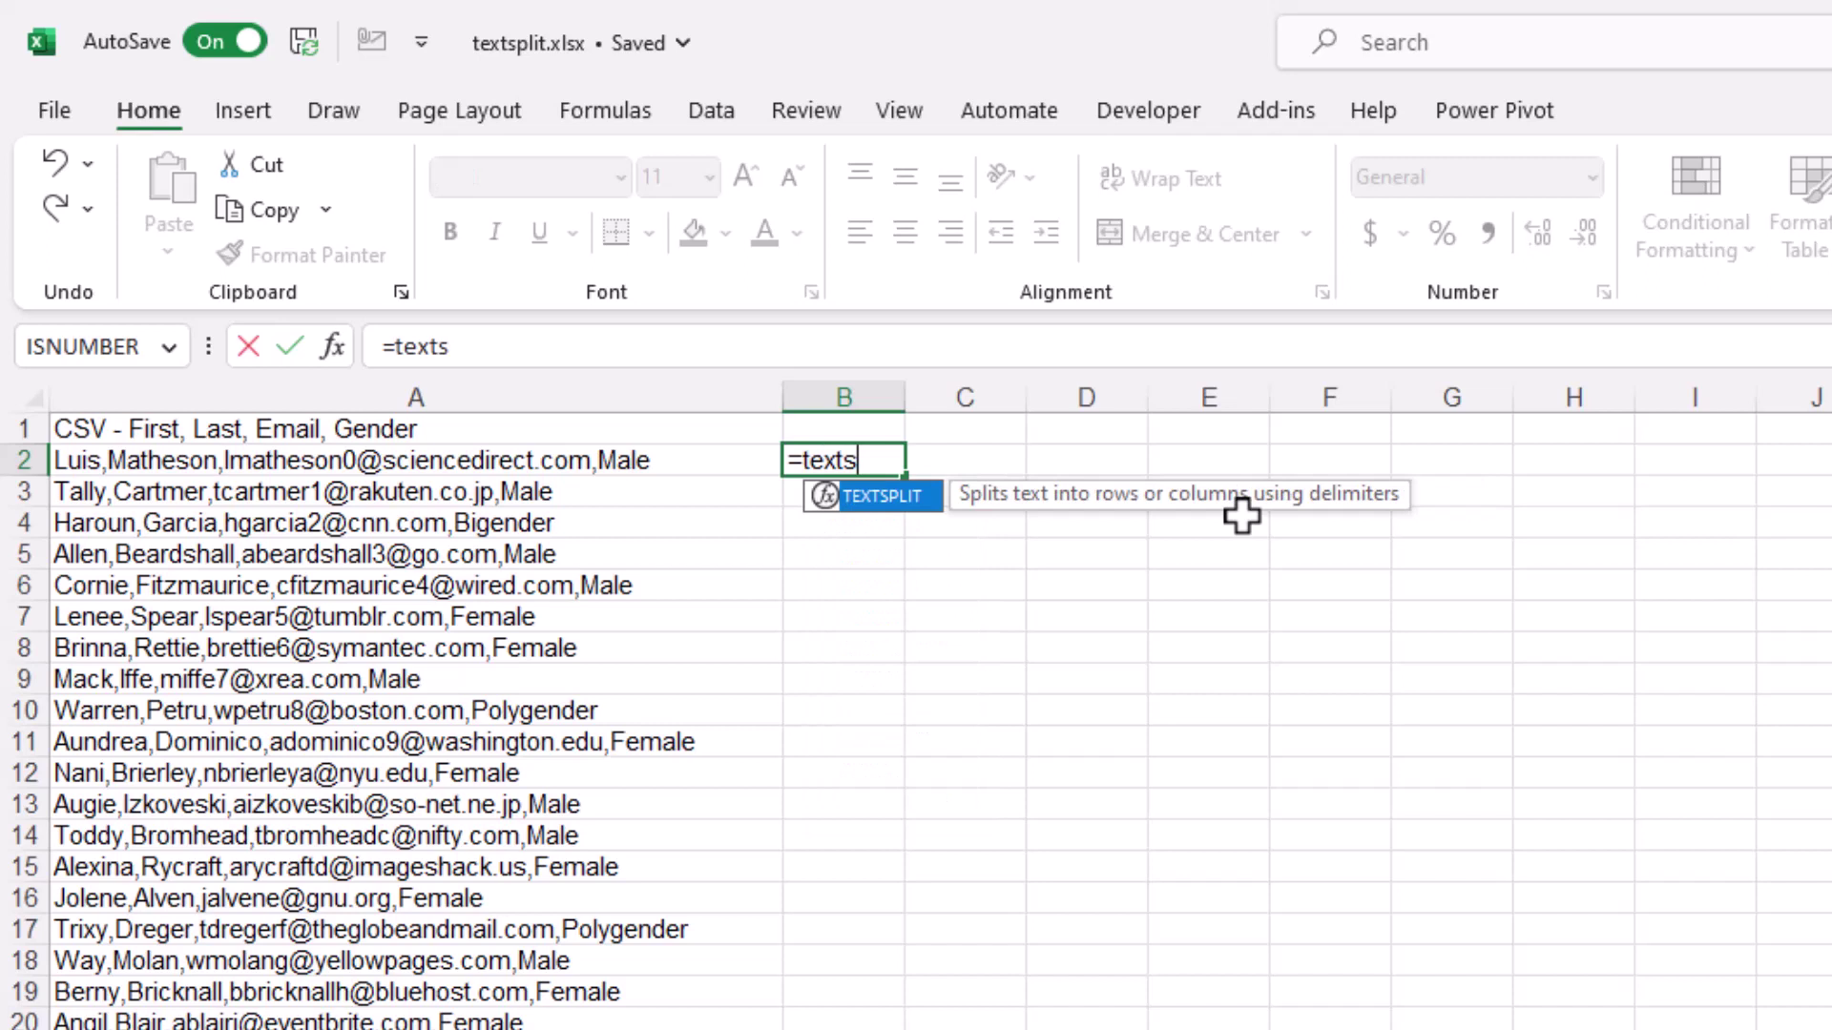
pyautogui.press('Tab')
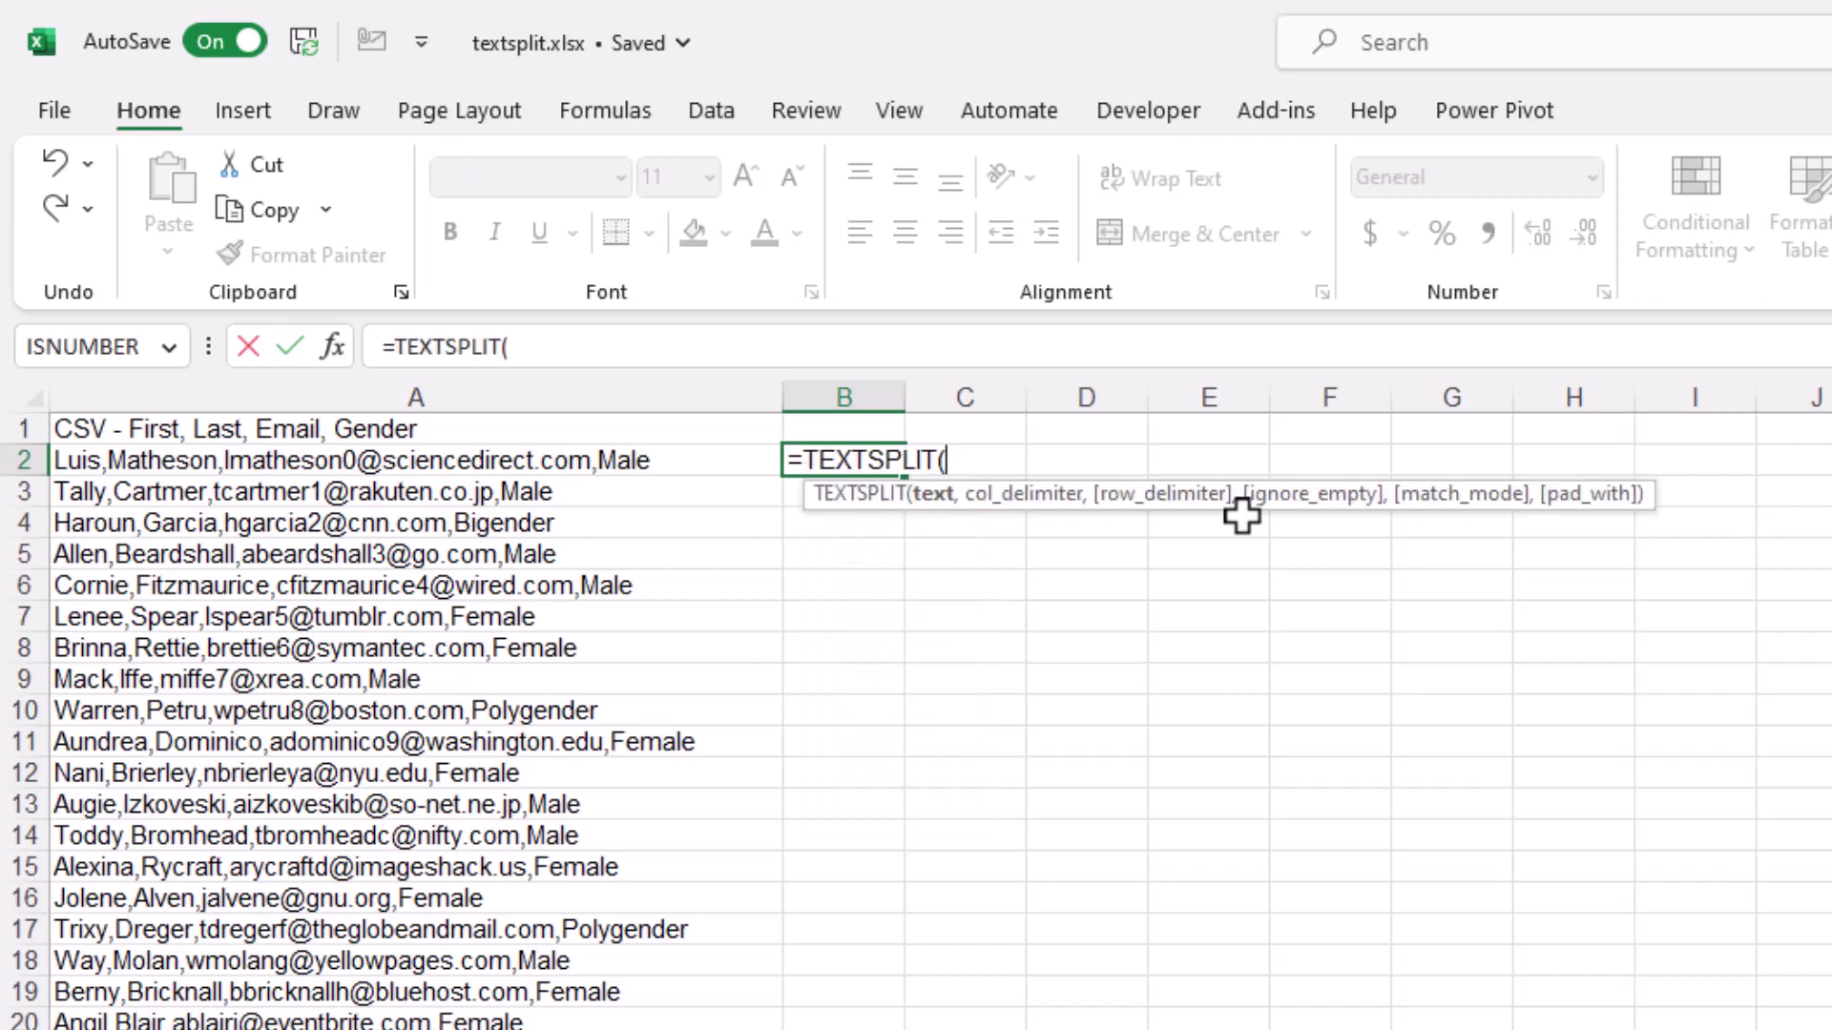
pyautogui.click(670, 462)
pyautogui.write(',",')
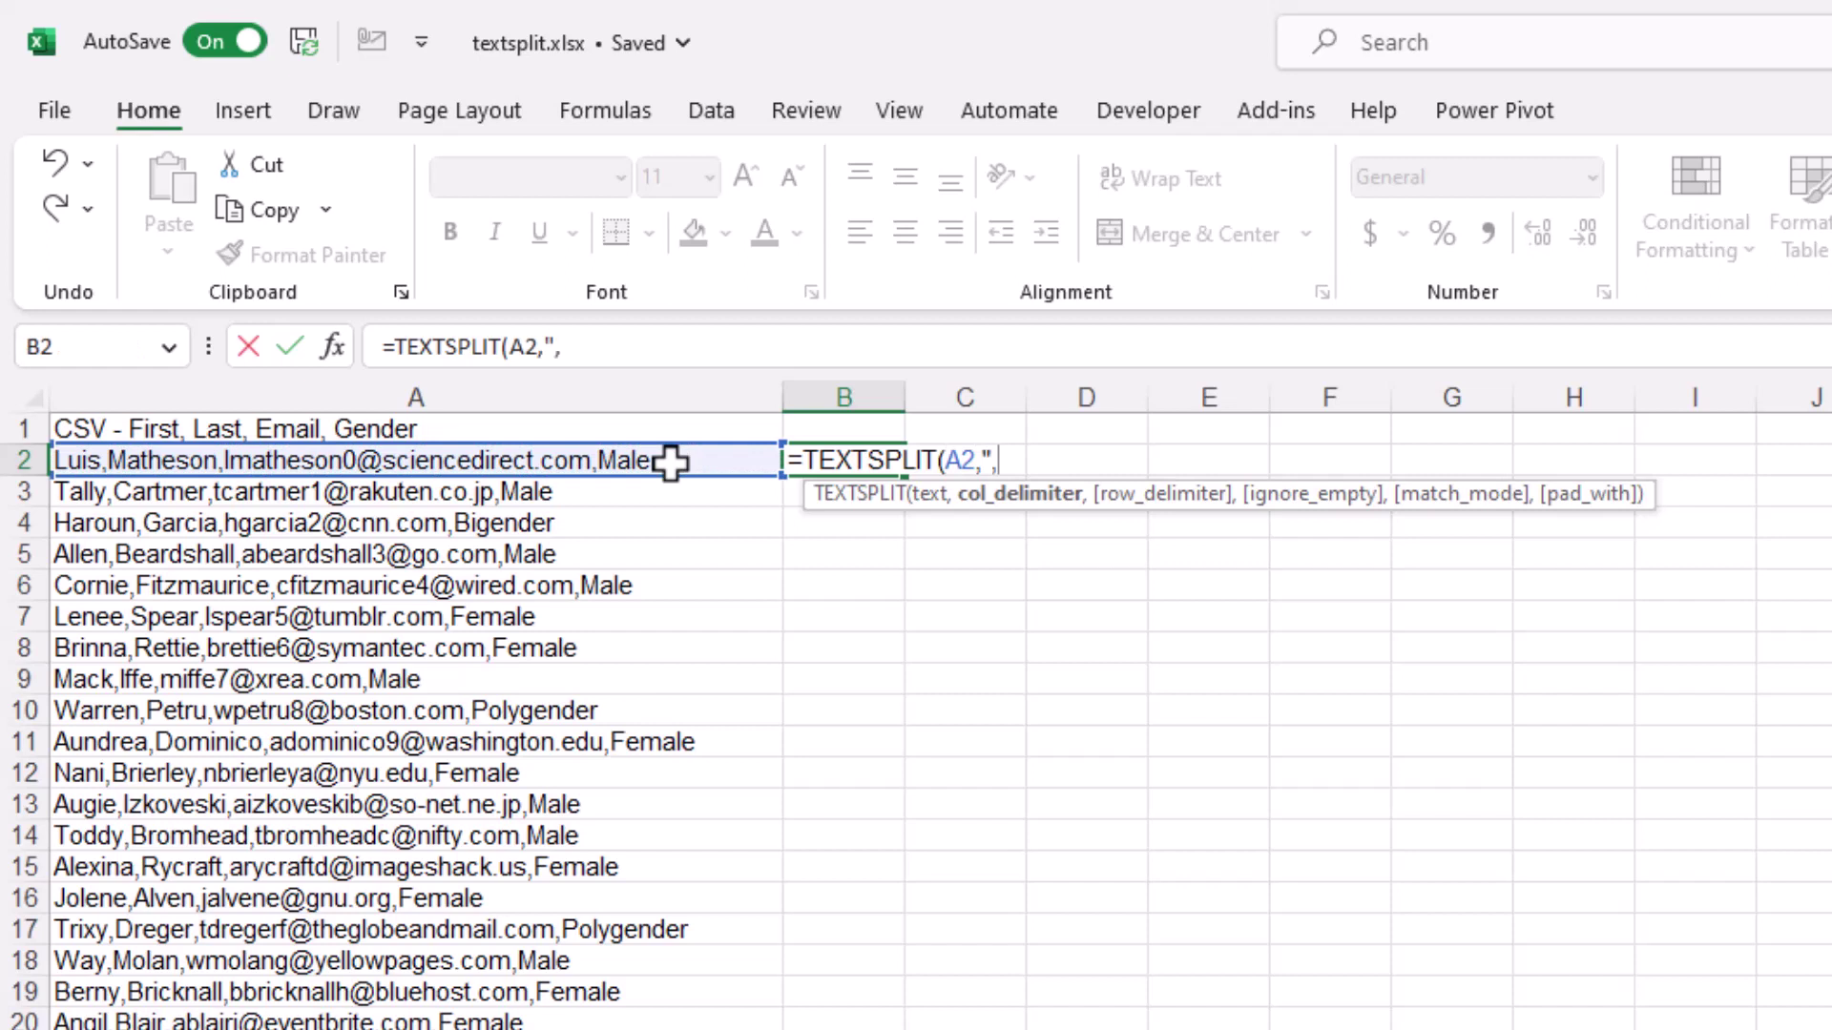
pyautogui.write('")')
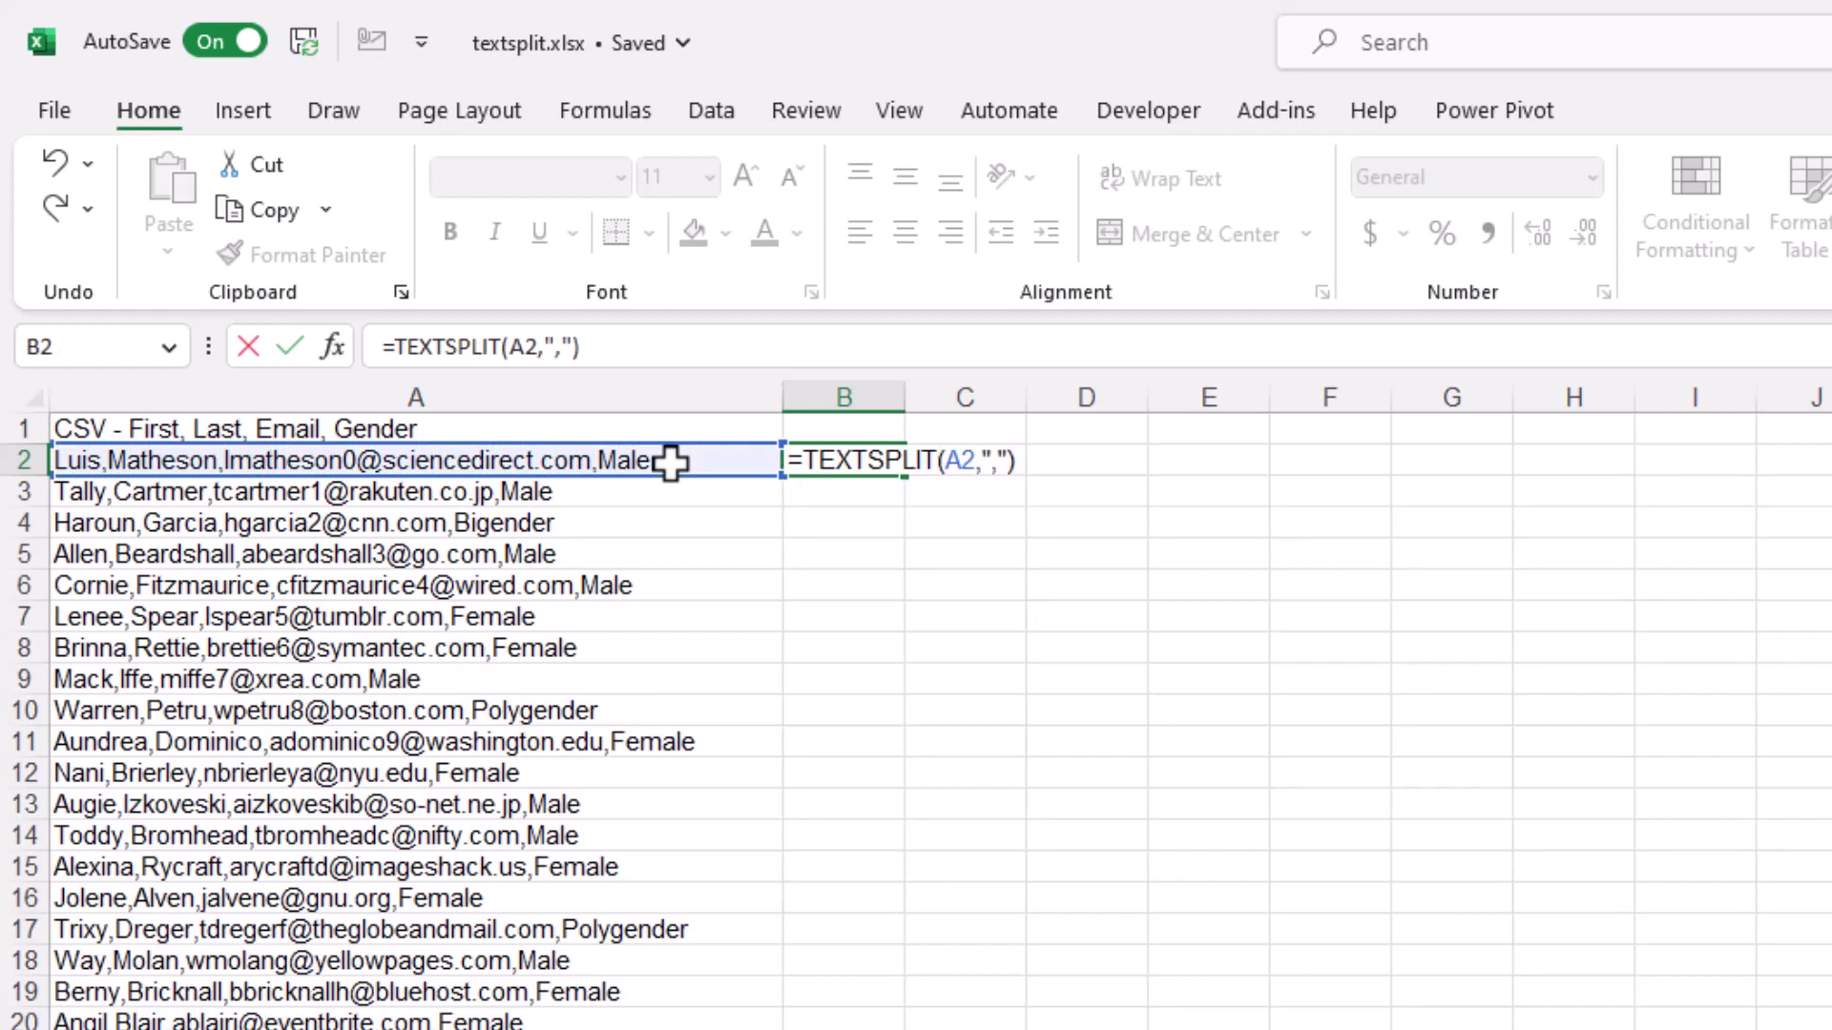
pyautogui.press('BackSpace')
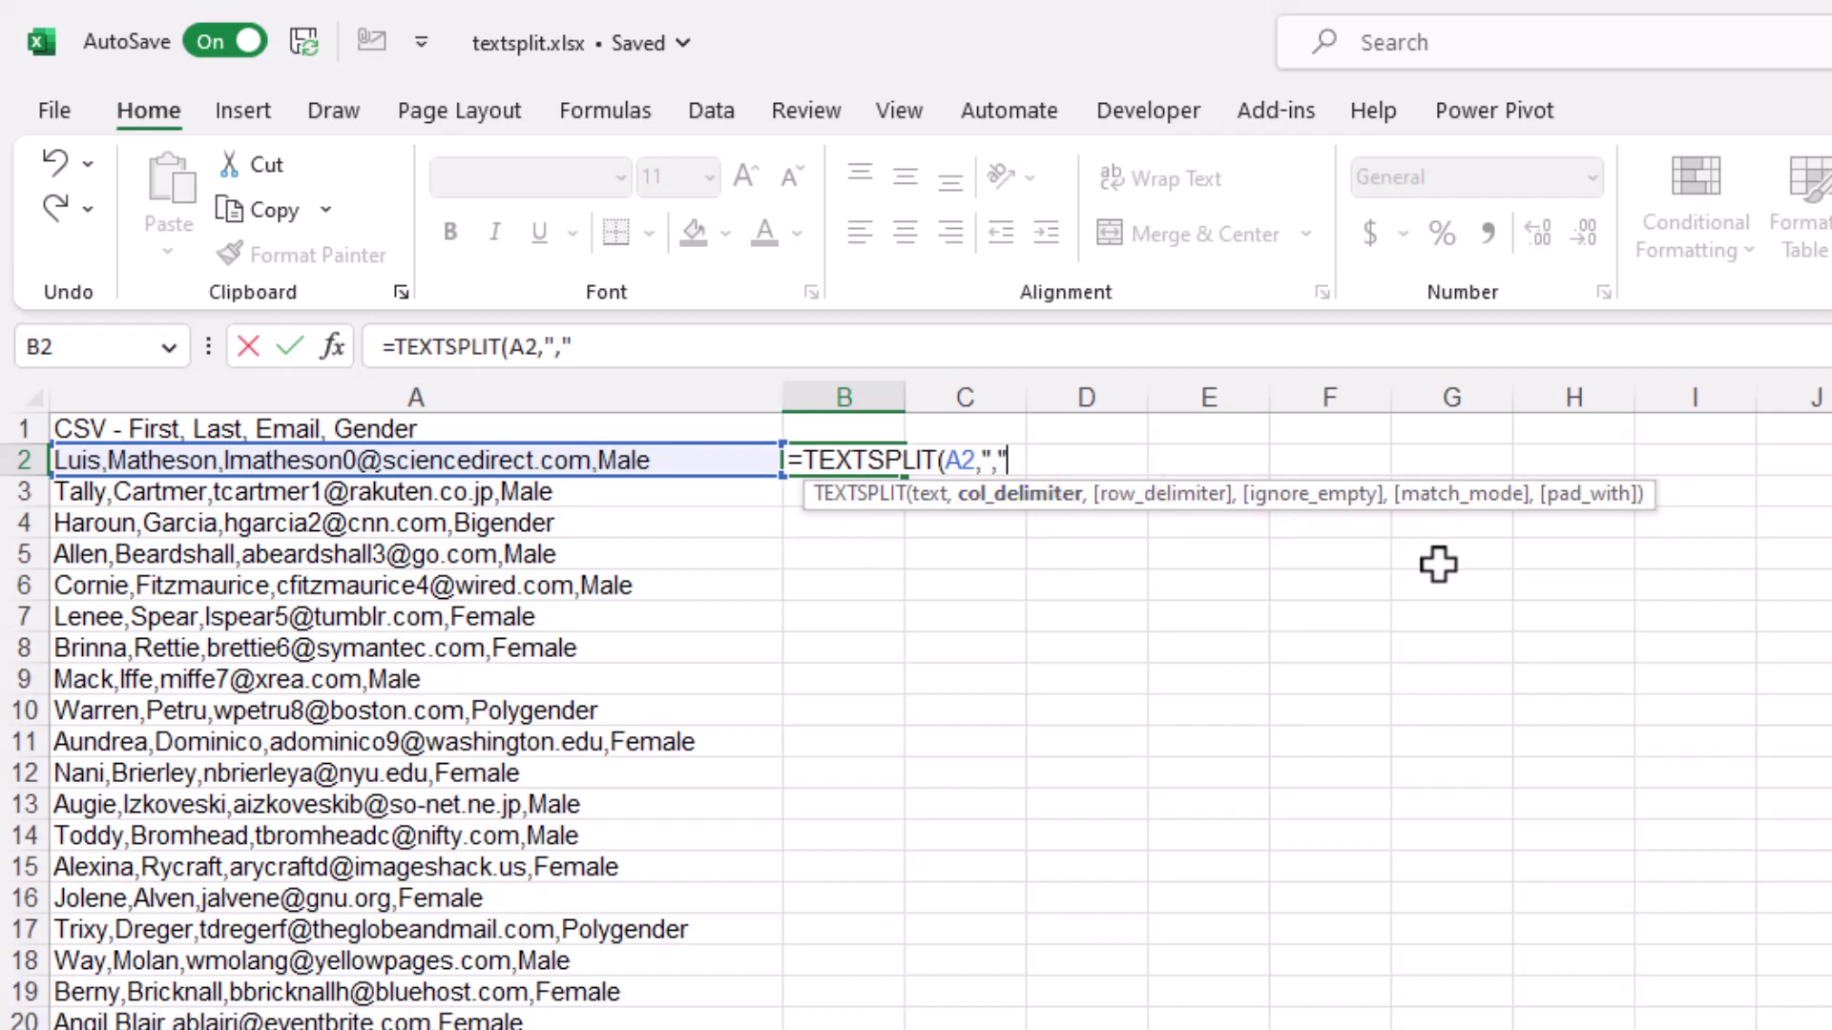
pyautogui.write(')')
pyautogui.press('Return')
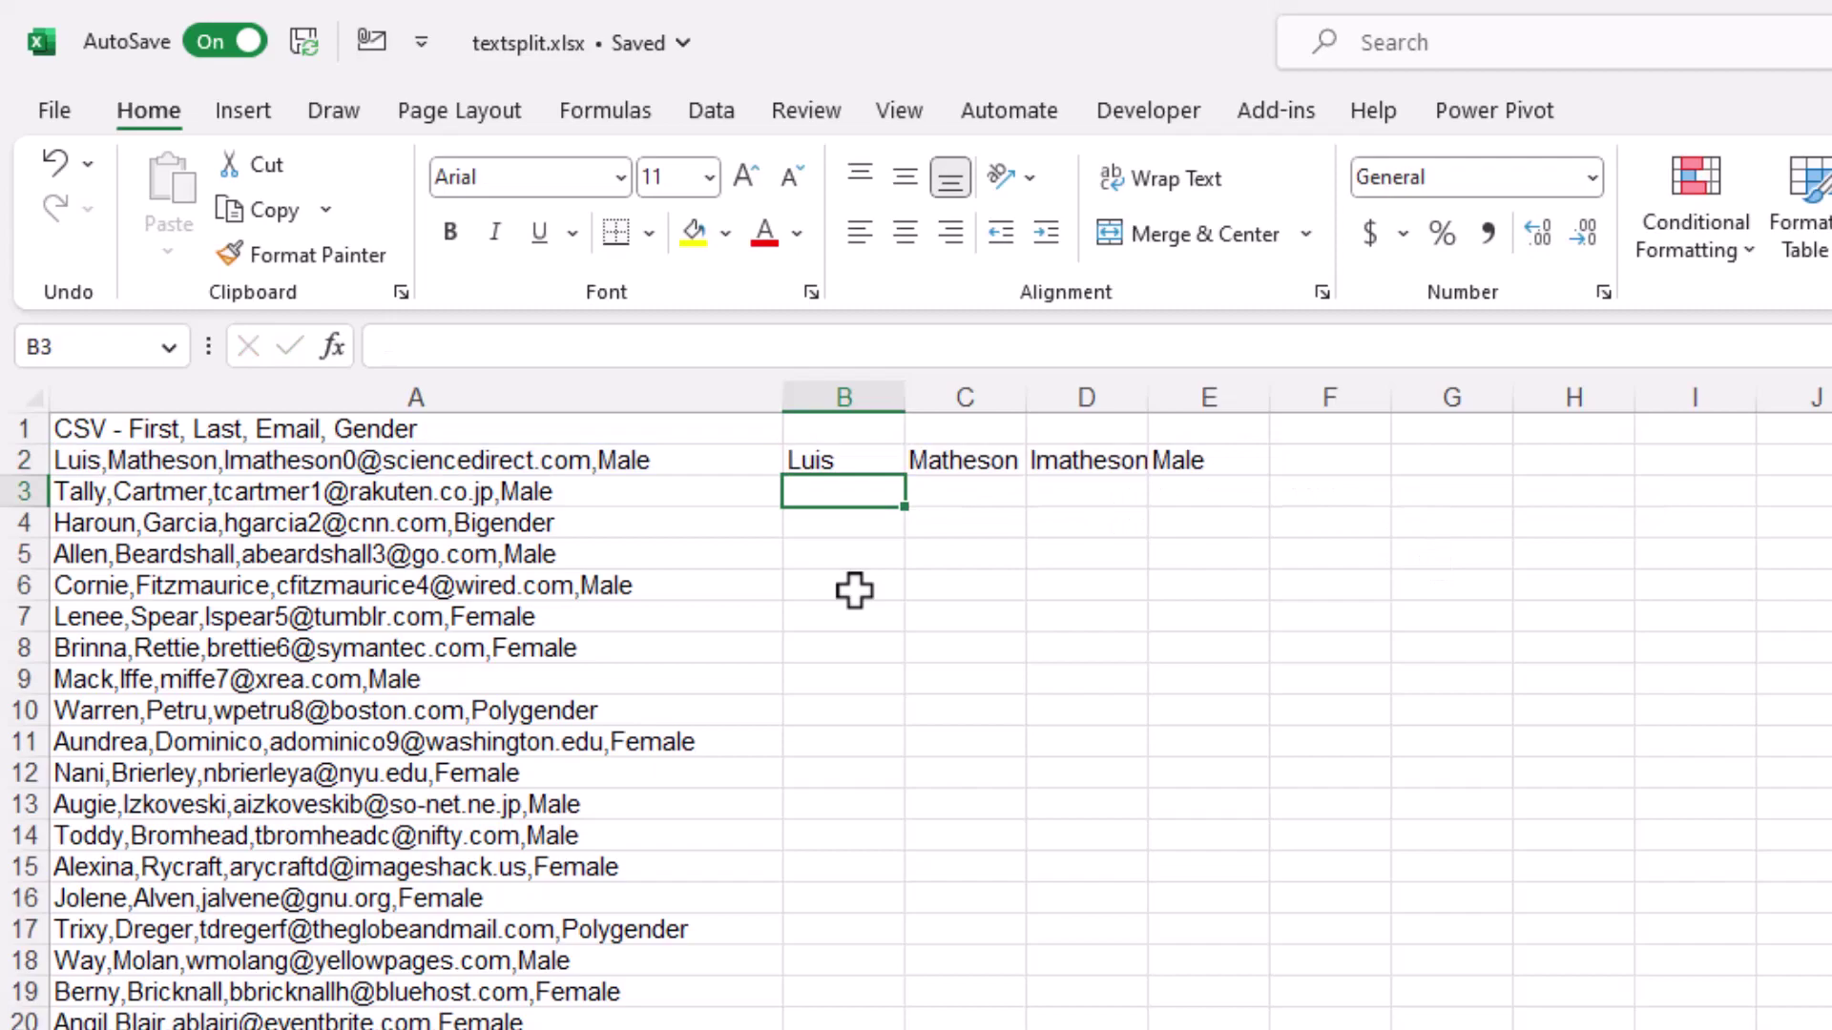
# Step: Fill the formula down to row 31 and AutoFit columns B through F
pyautogui.click(842, 462)
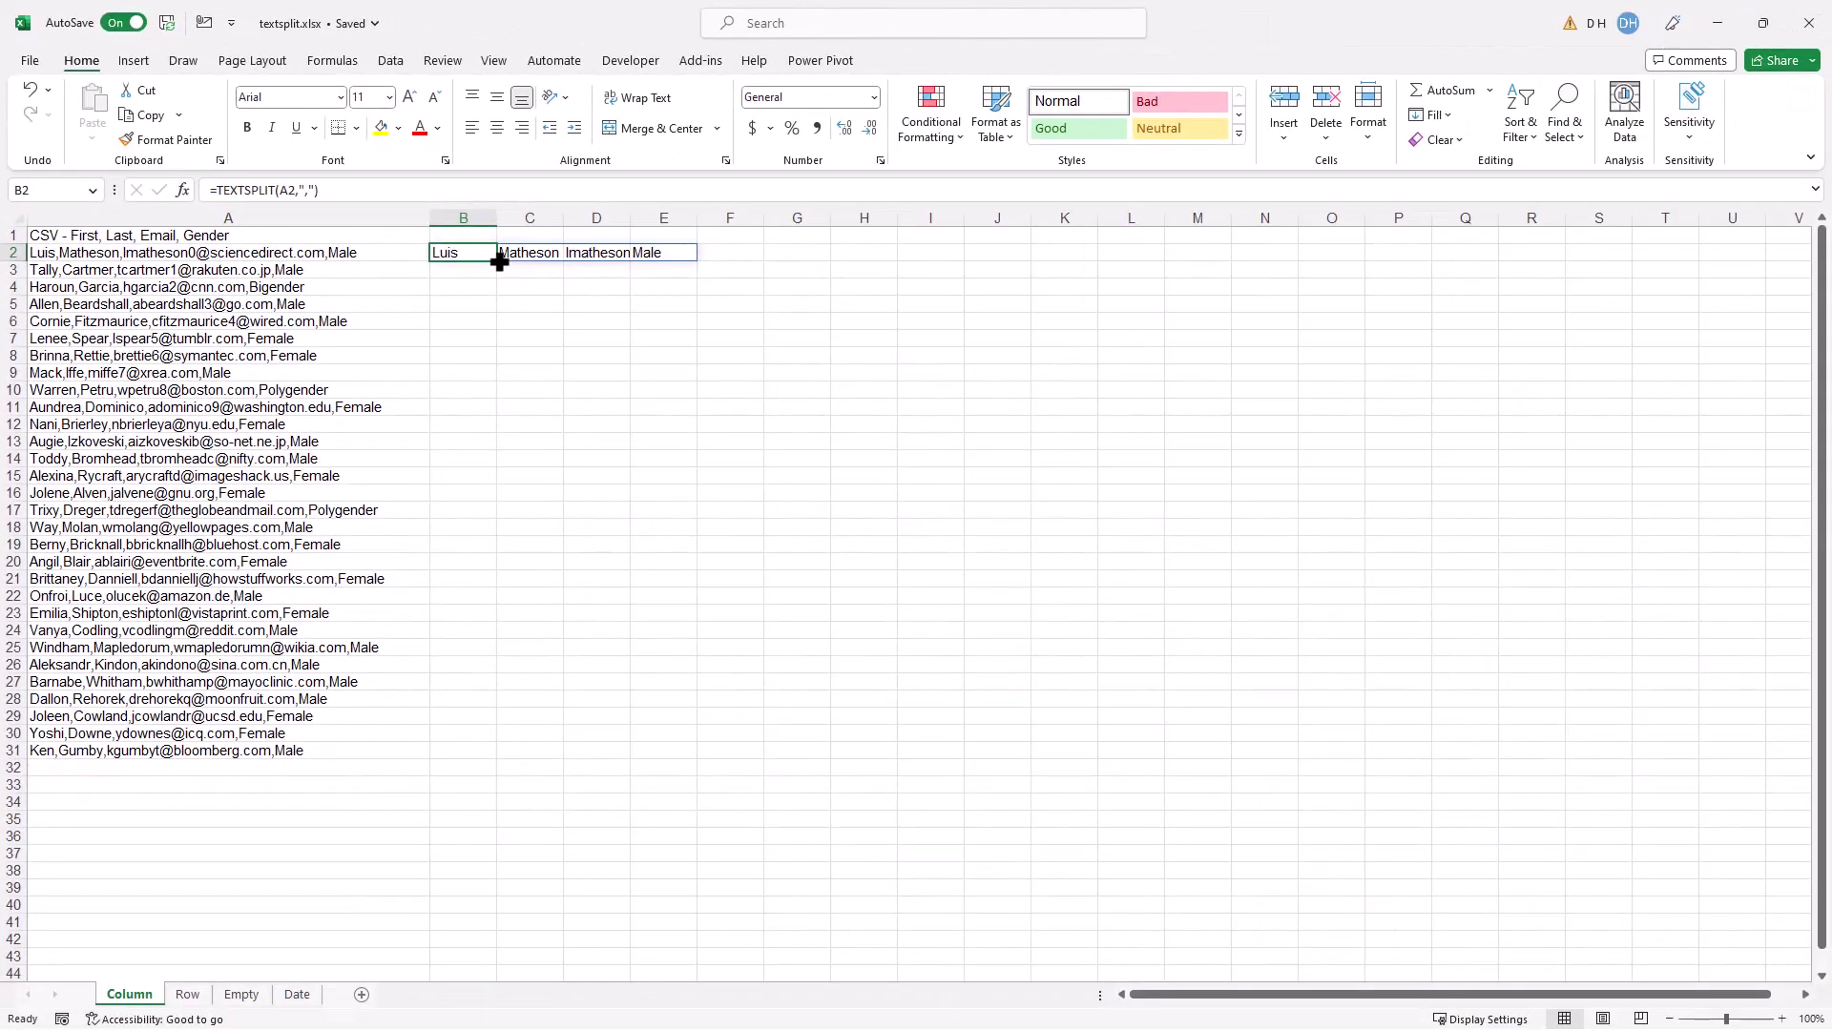
pyautogui.moveTo(903, 475); pyautogui.dragTo(886, 1029)
pyautogui.moveTo(486, 708); pyautogui.dragTo(487, 761)
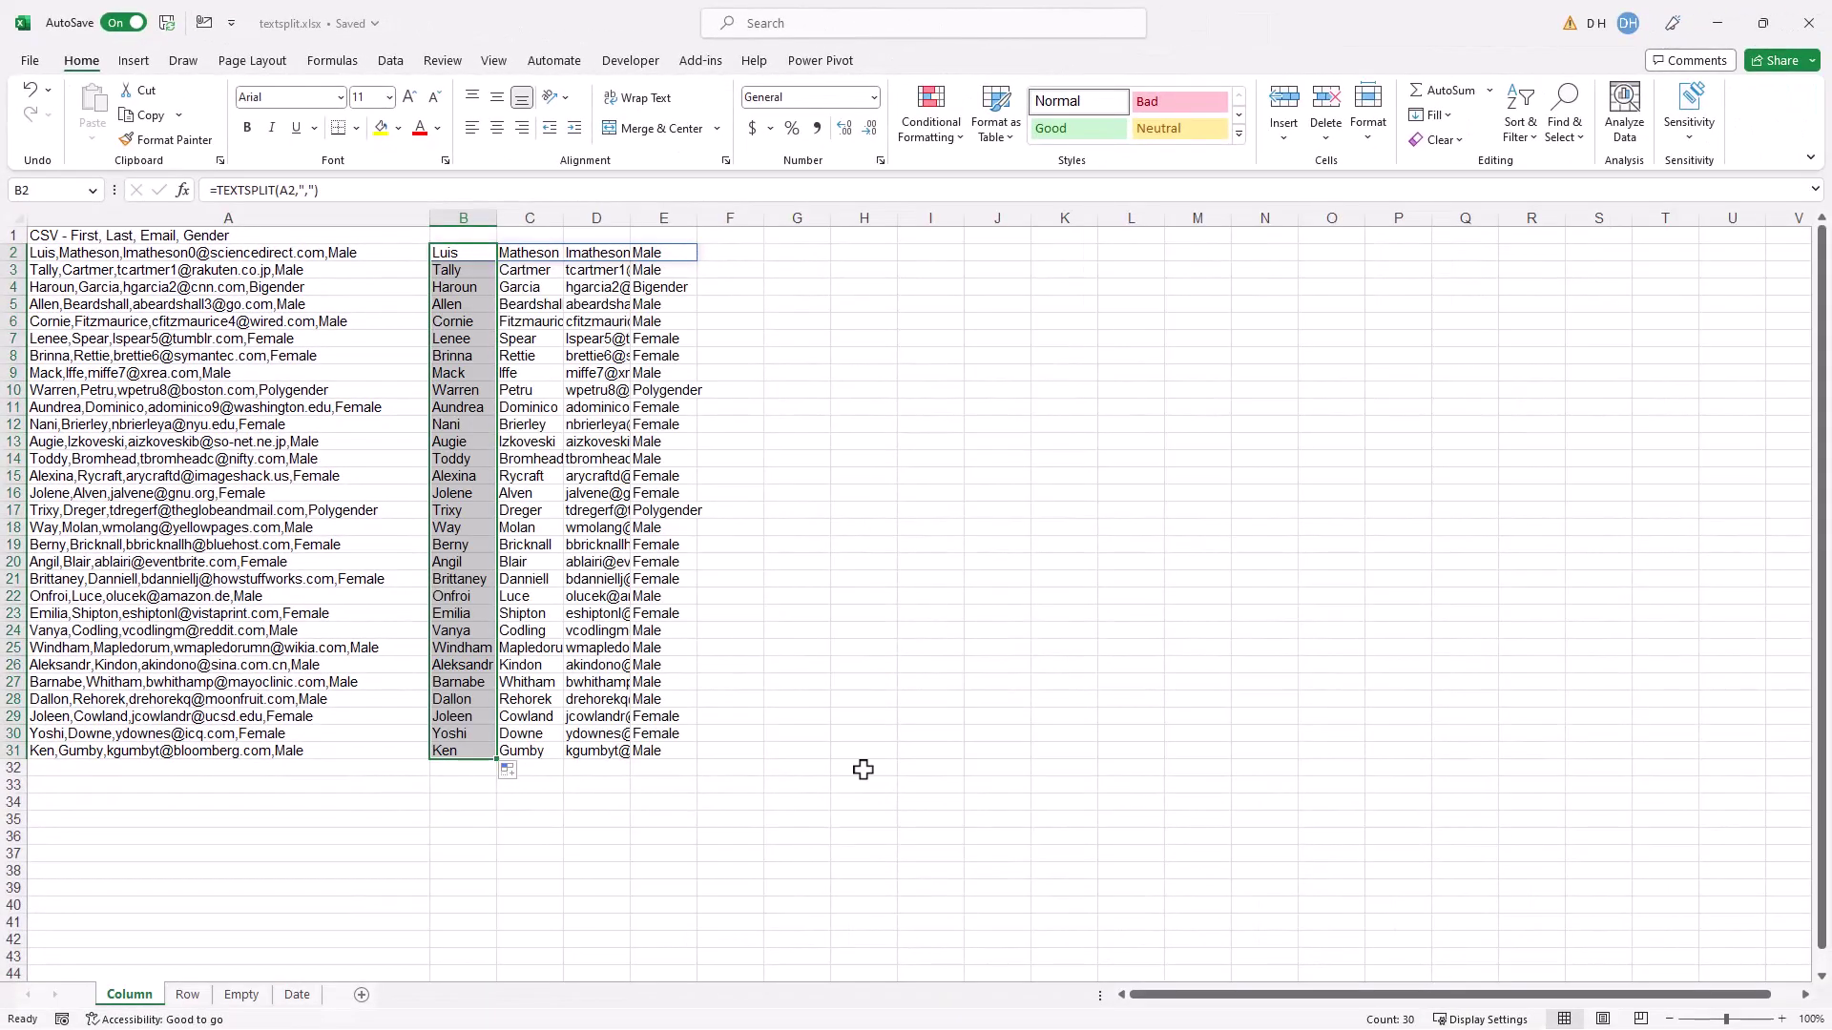
pyautogui.moveTo(463, 217); pyautogui.dragTo(703, 241)
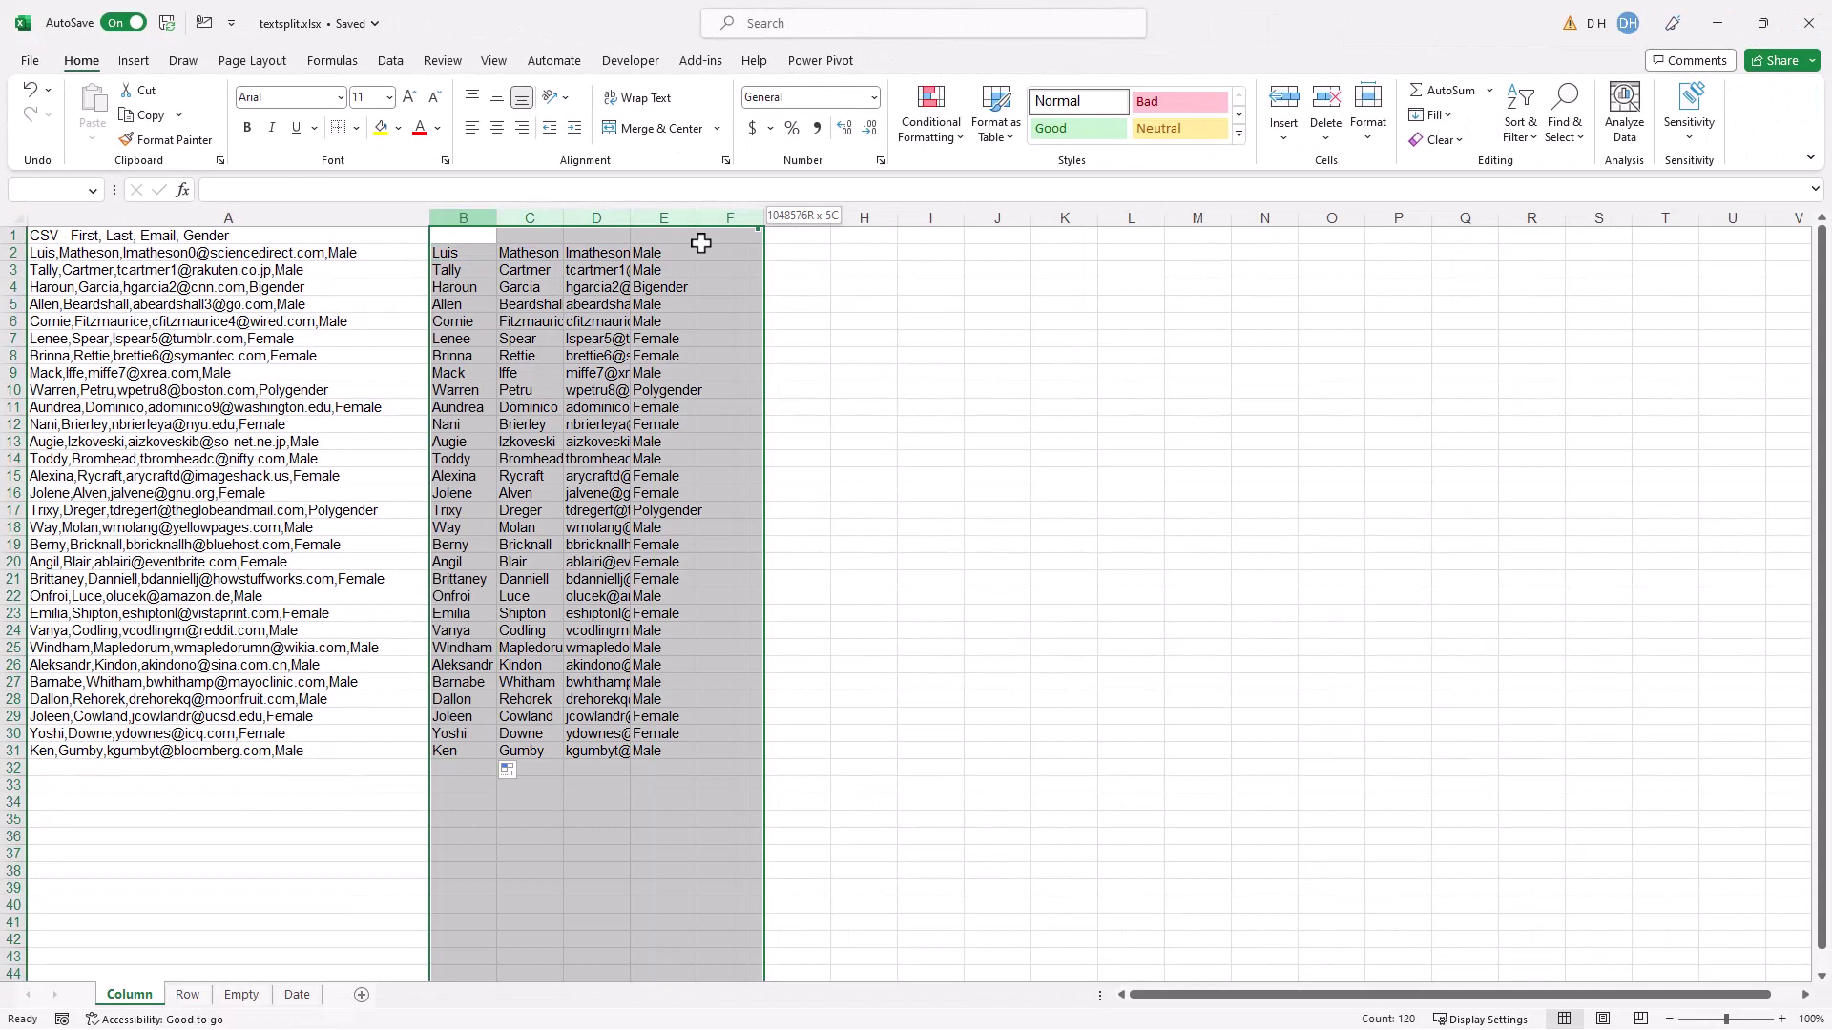
pyautogui.doubleClick(630, 216)
pyautogui.click(1290, 625)
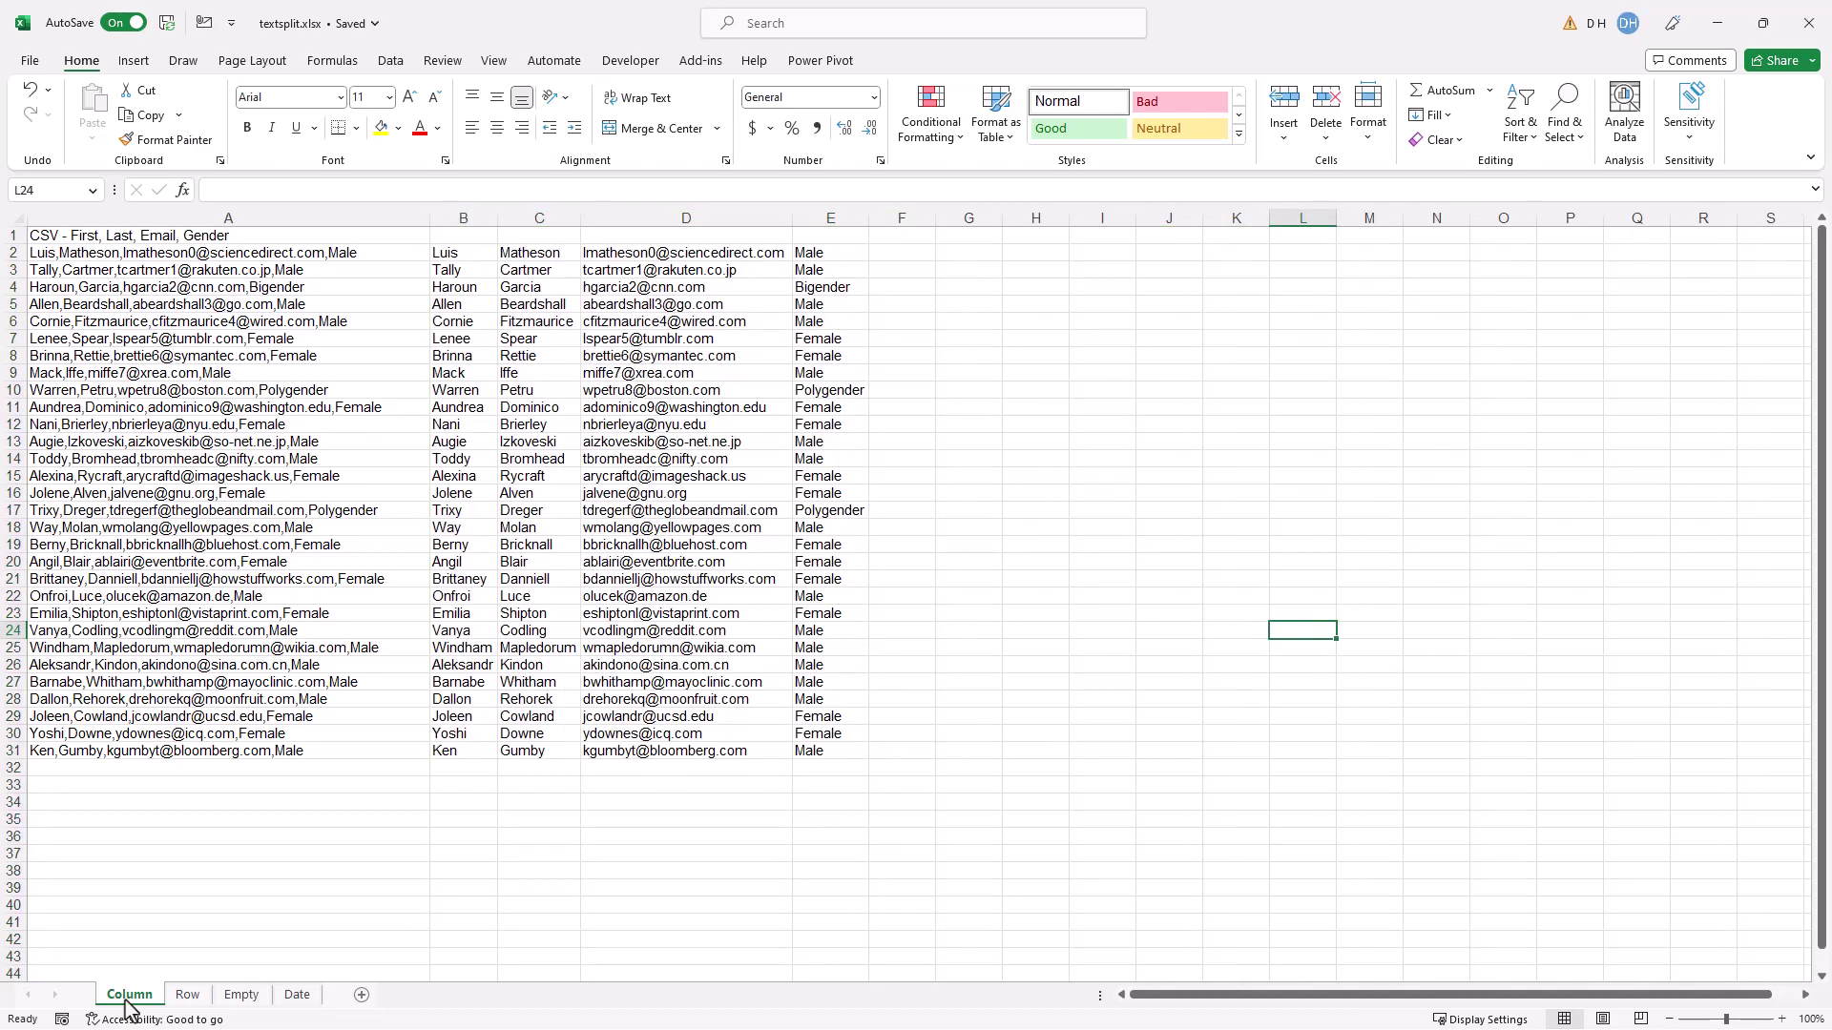
# Step: On the Row sheet, enter =TEXTSPLIT(A2,,",") in B2 to split A2 down the rows
pyautogui.click(186, 995)
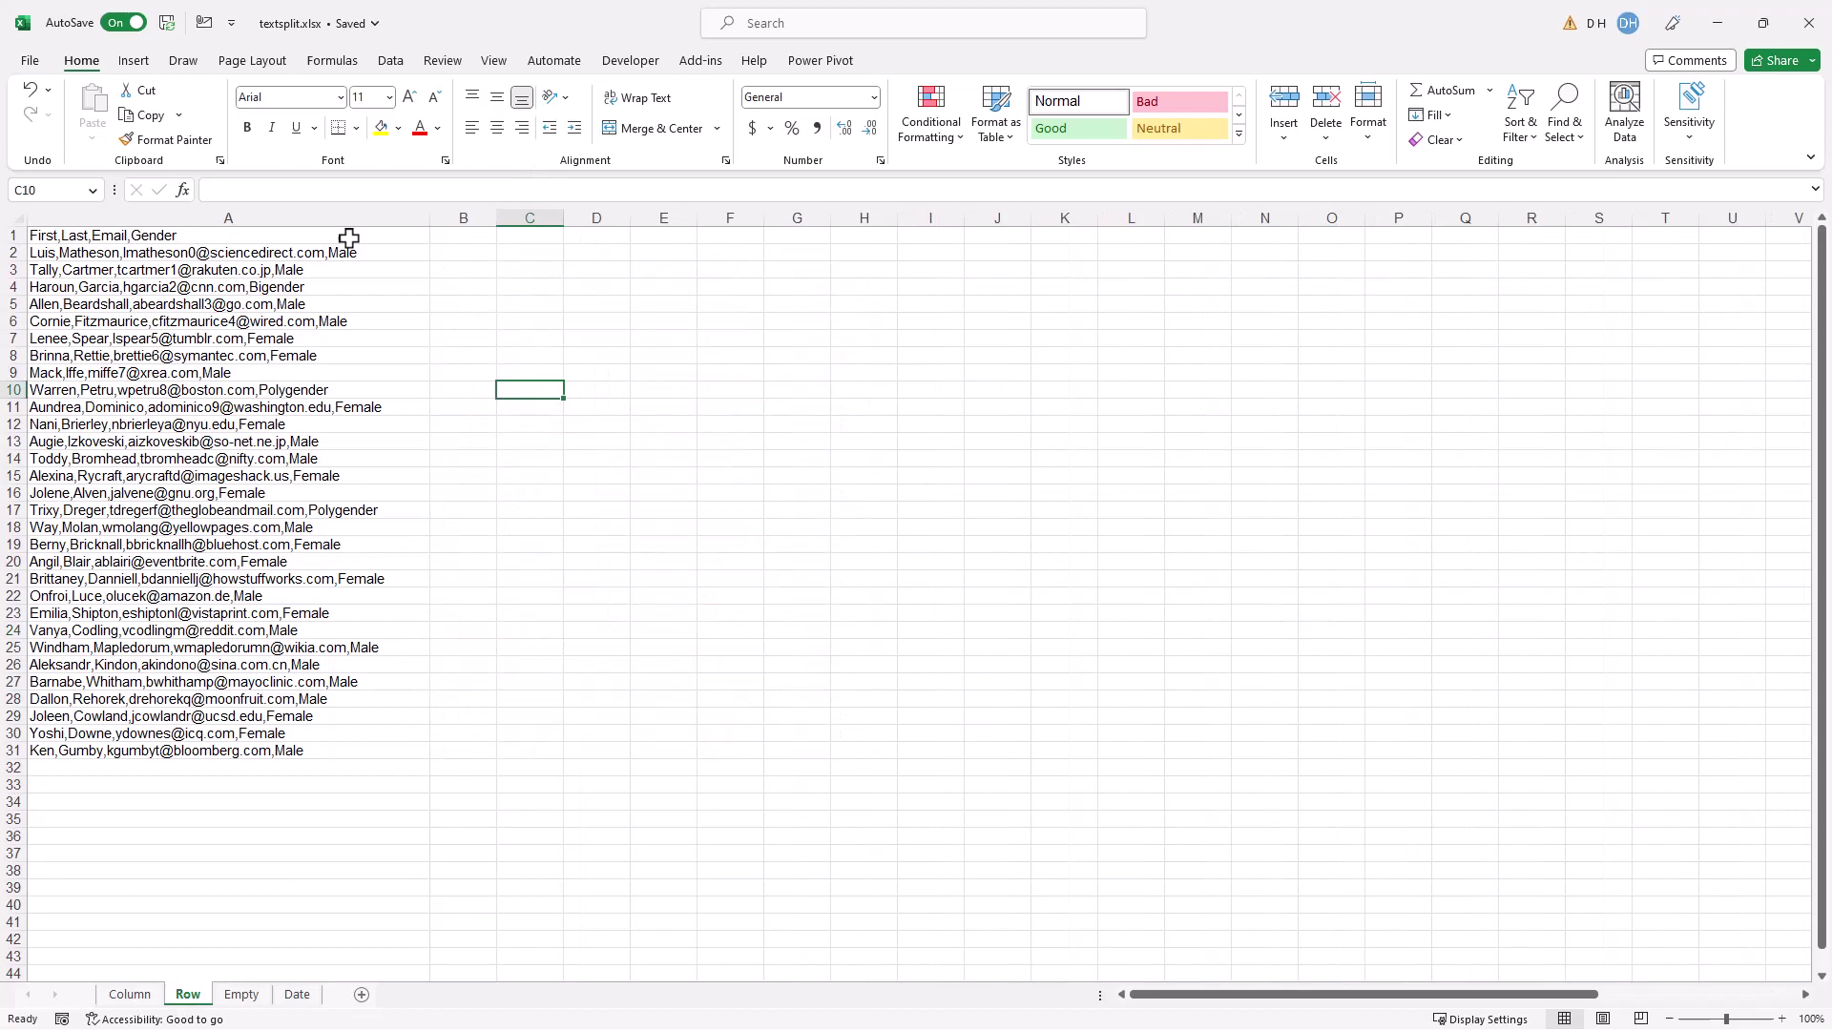
pyautogui.click(450, 252)
pyautogui.write('=tess')
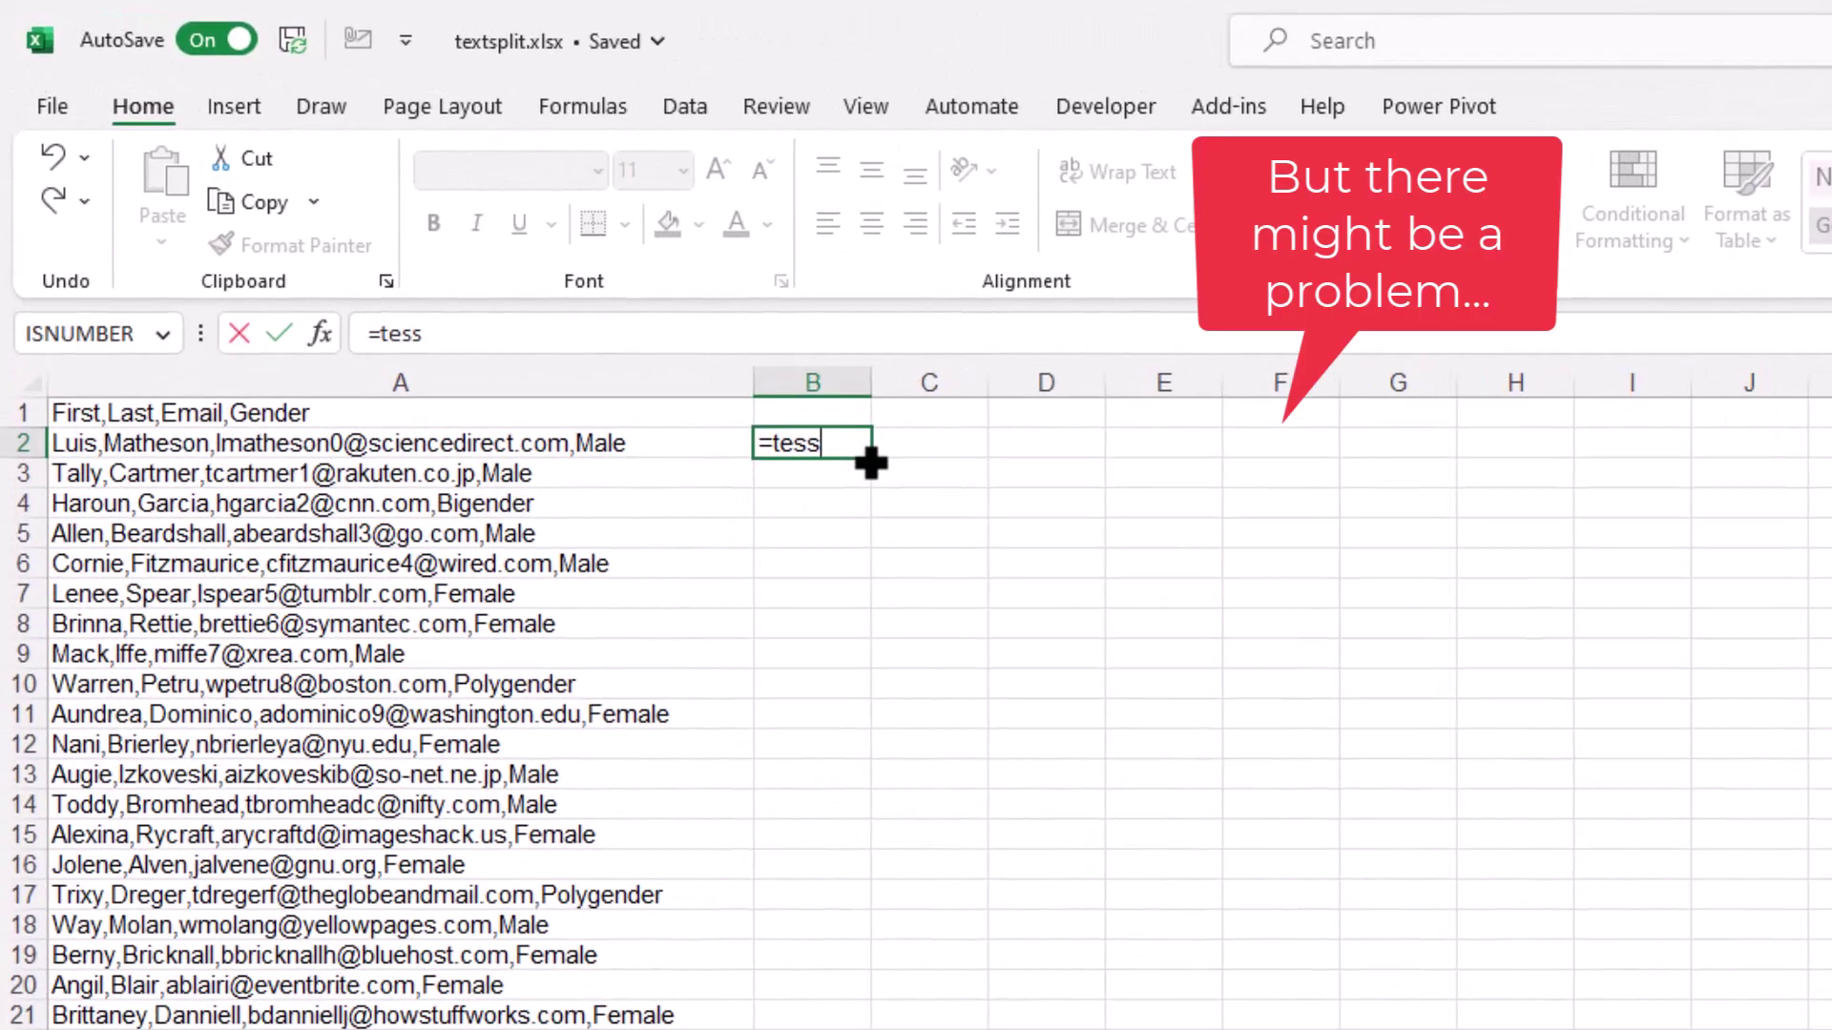
pyautogui.press('BackSpace')
pyautogui.press('BackSpace')
pyautogui.write('xts')
pyautogui.press('Tab')
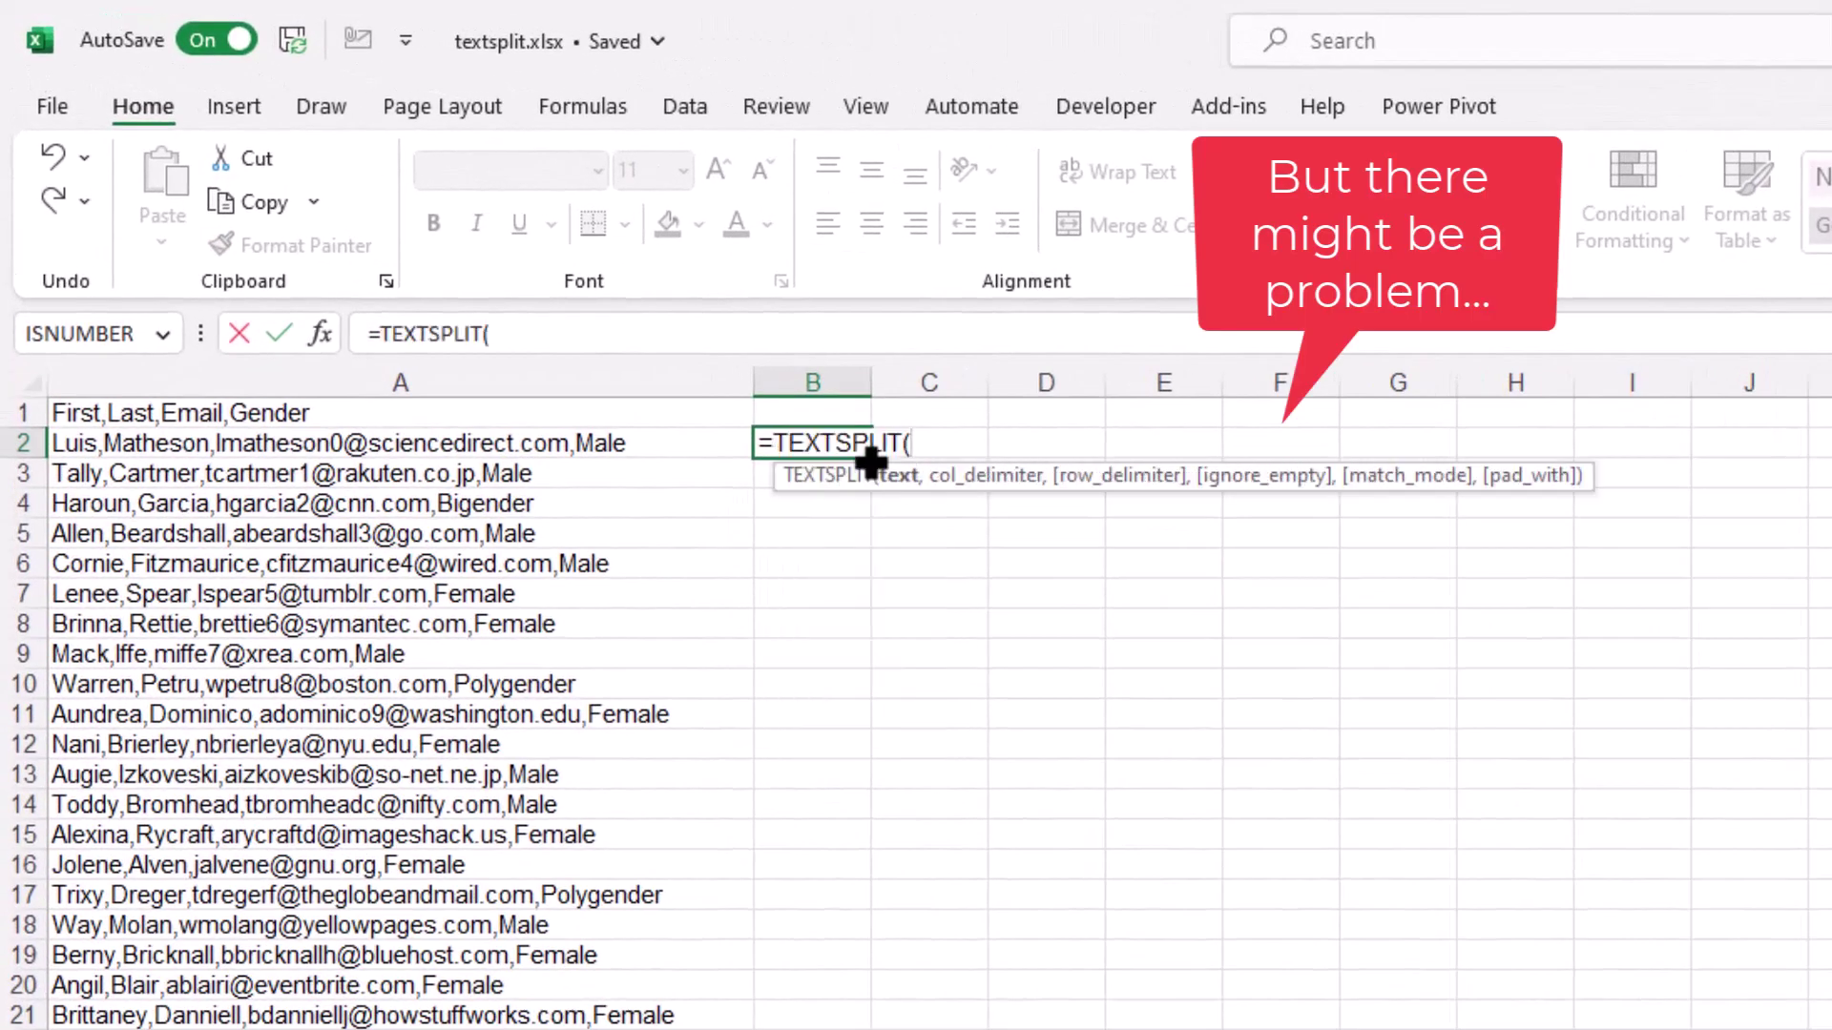
pyautogui.click(630, 439)
pyautogui.write(',')
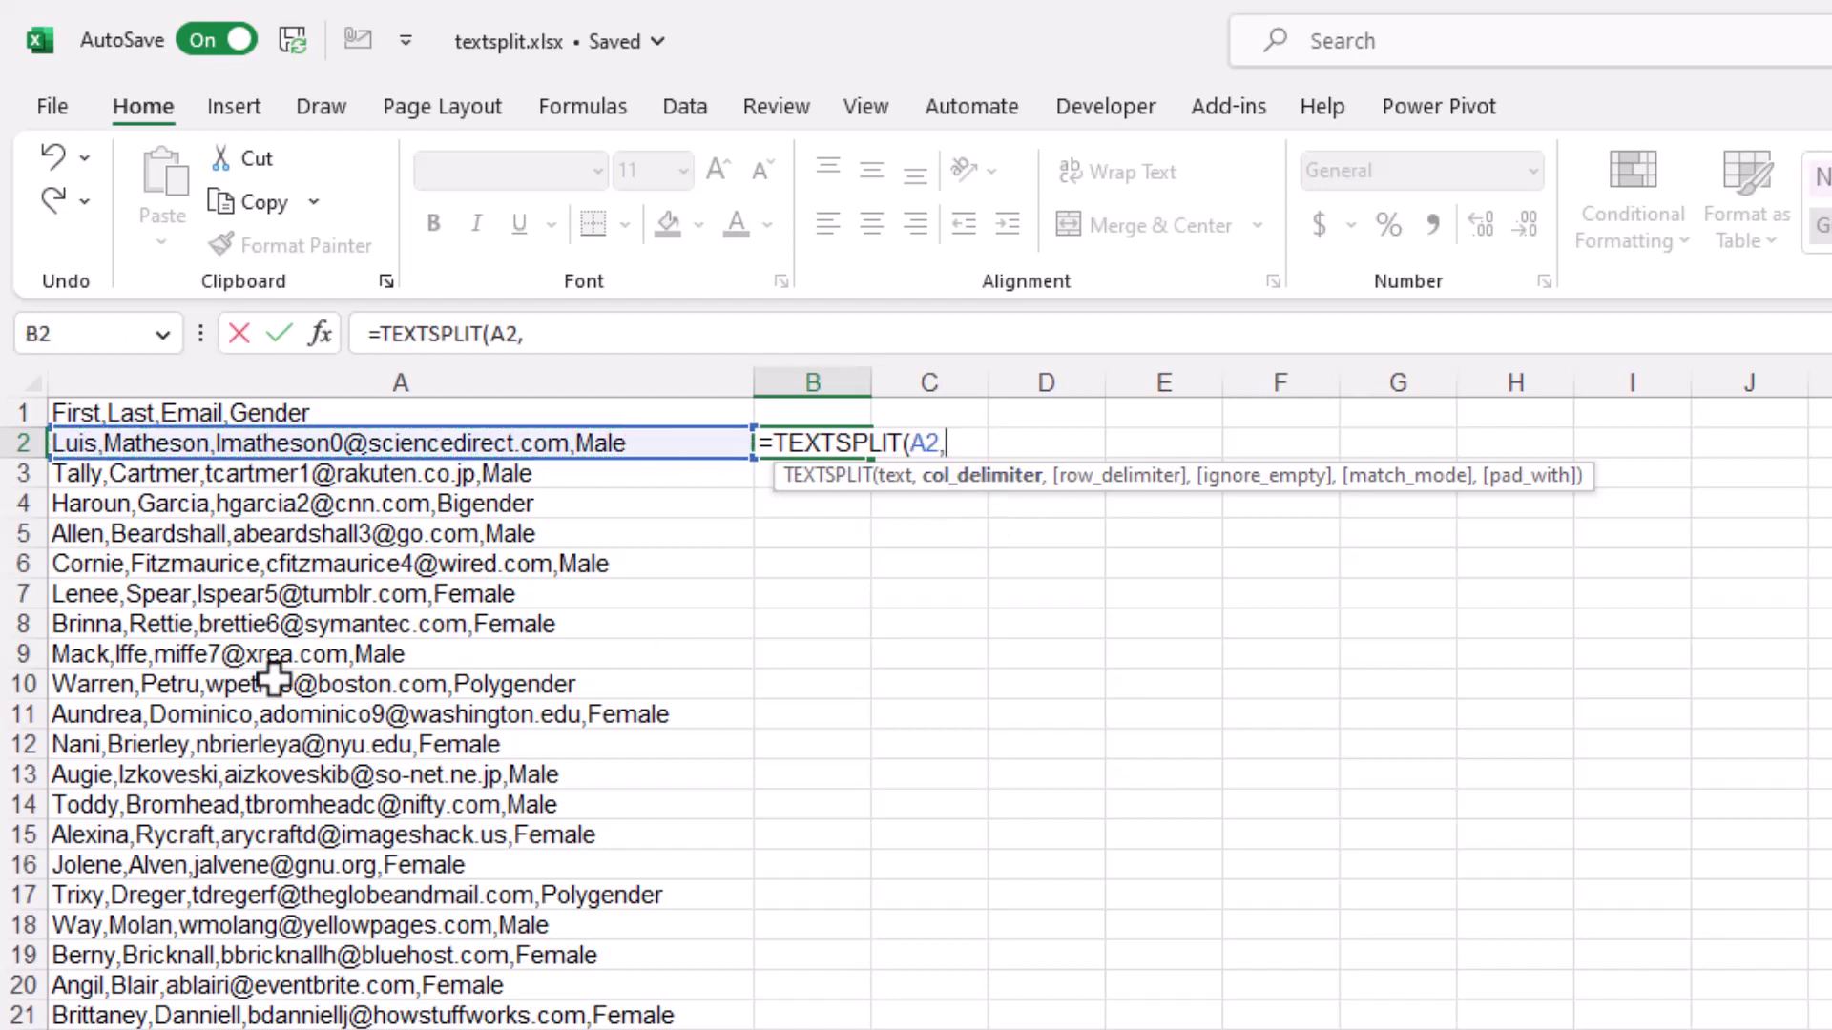
pyautogui.write(',')
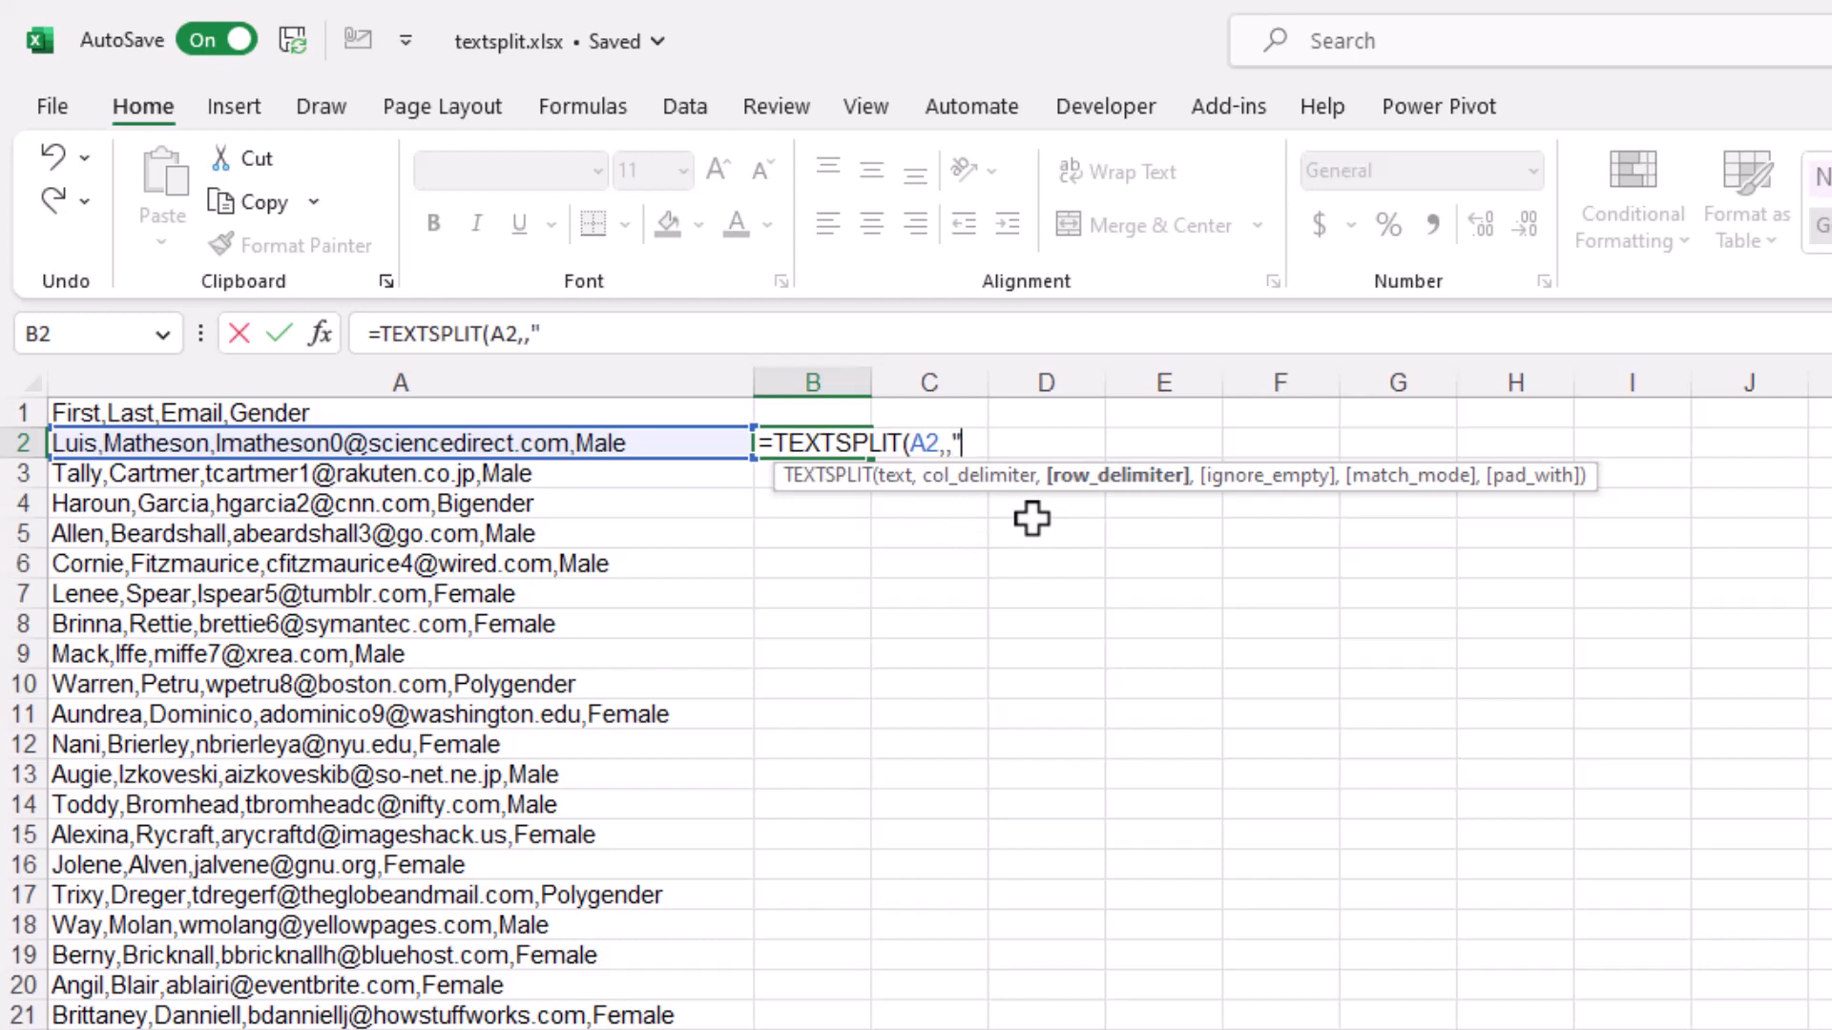
pyautogui.write('",")')
pyautogui.press('Return')
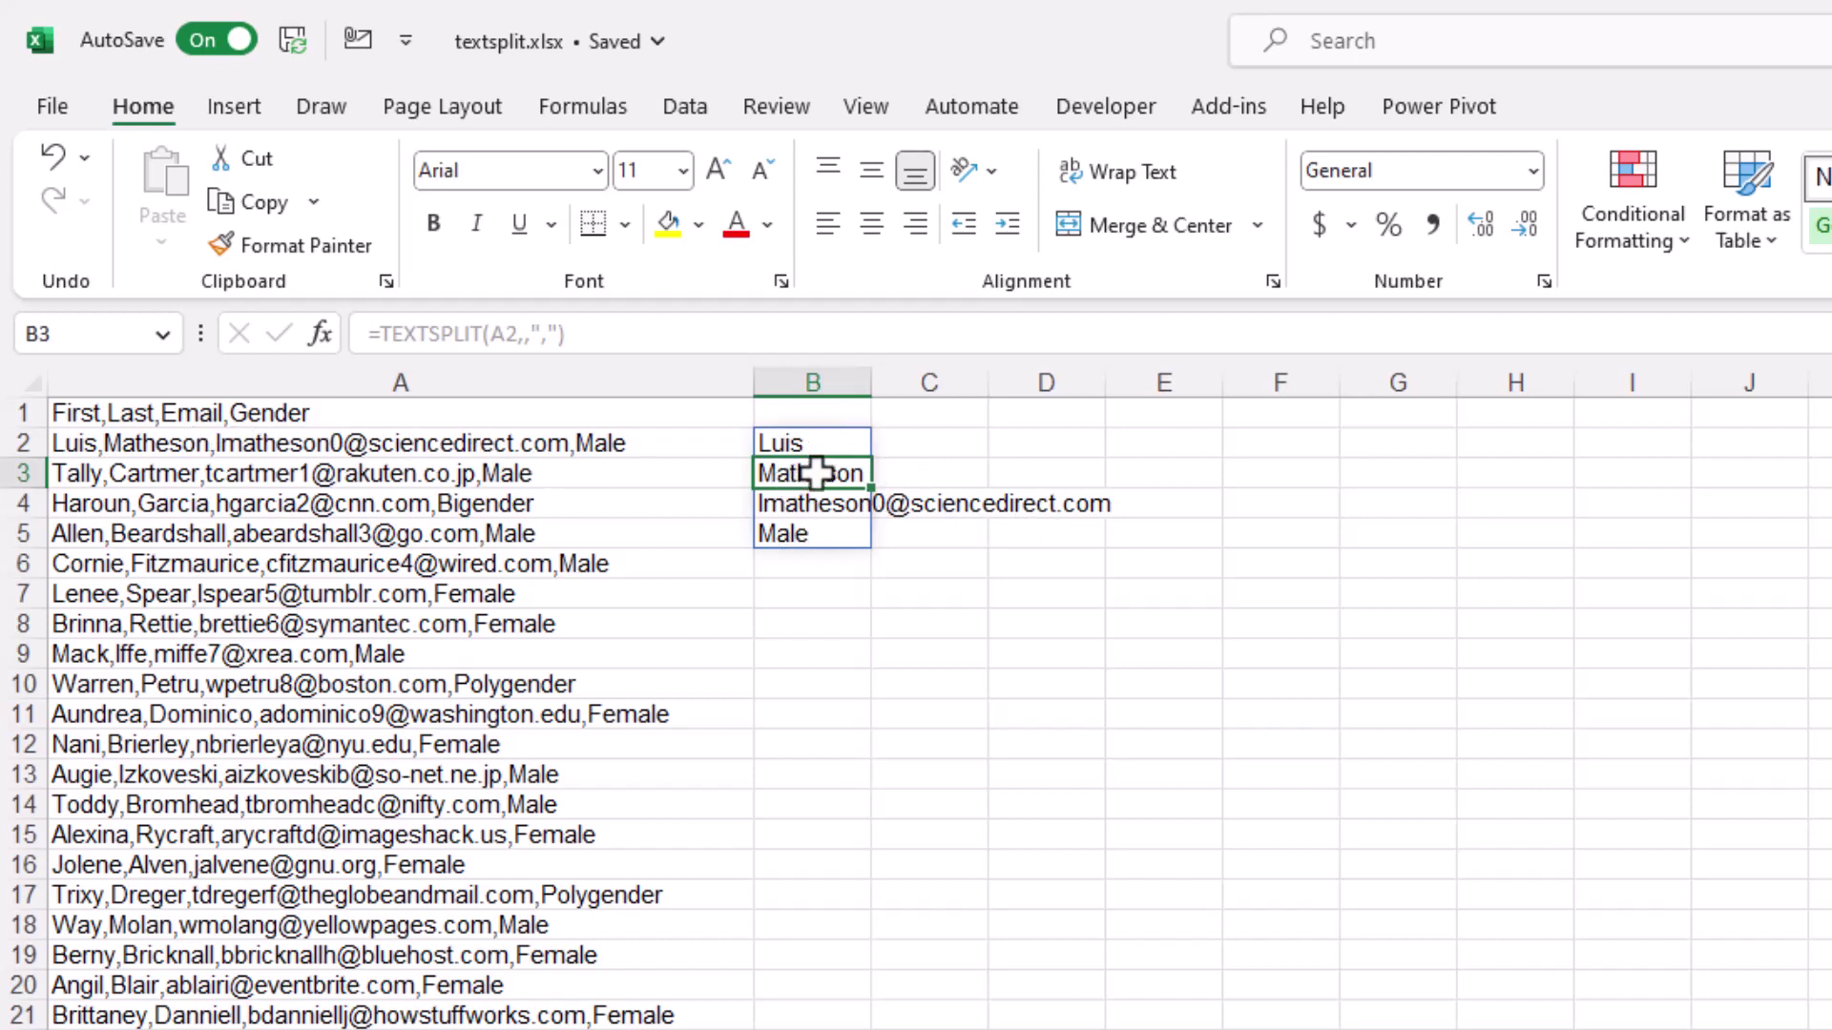
# Step: Fill the formula down column B, then delete the resulting #SPILL! cells
pyautogui.click(832, 444)
pyautogui.moveTo(871, 459); pyautogui.dragTo(871, 1027)
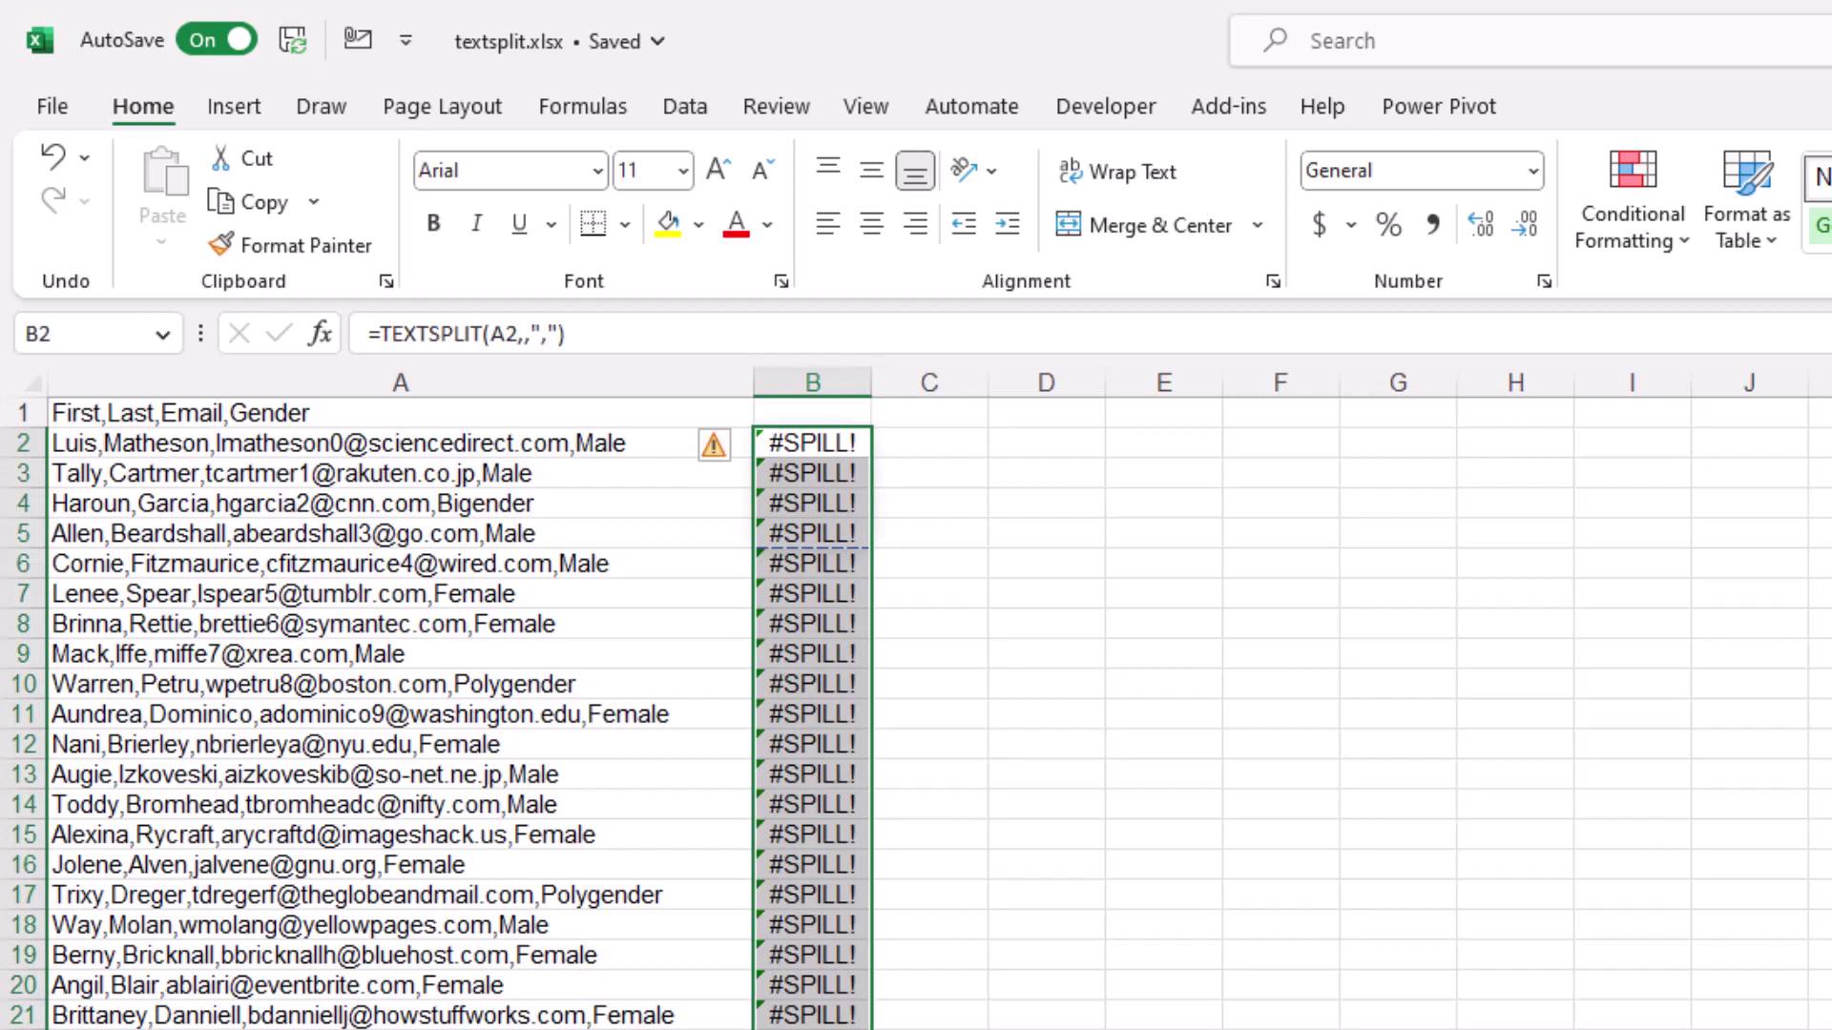
pyautogui.press('Delete')
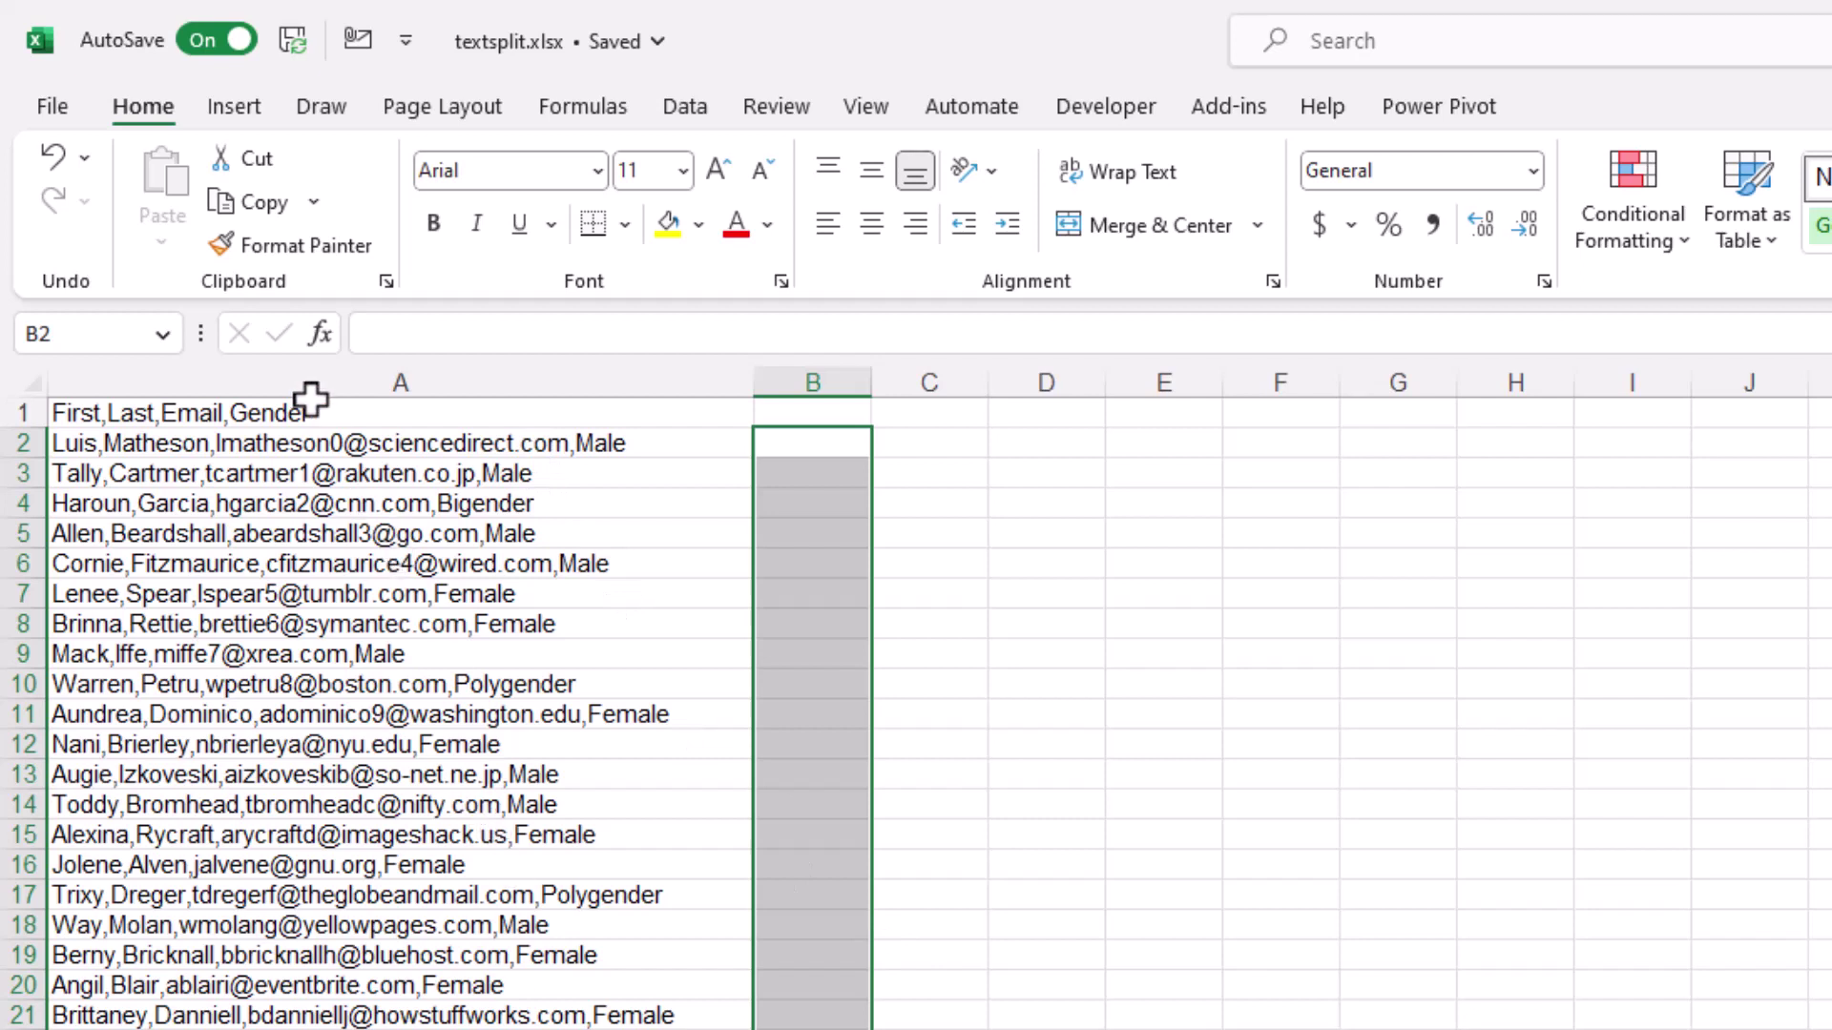
# Step: Copy the column A records and paste them transposed across row 1 starting at B1
pyautogui.moveTo(311, 413); pyautogui.dragTo(401, 1029)
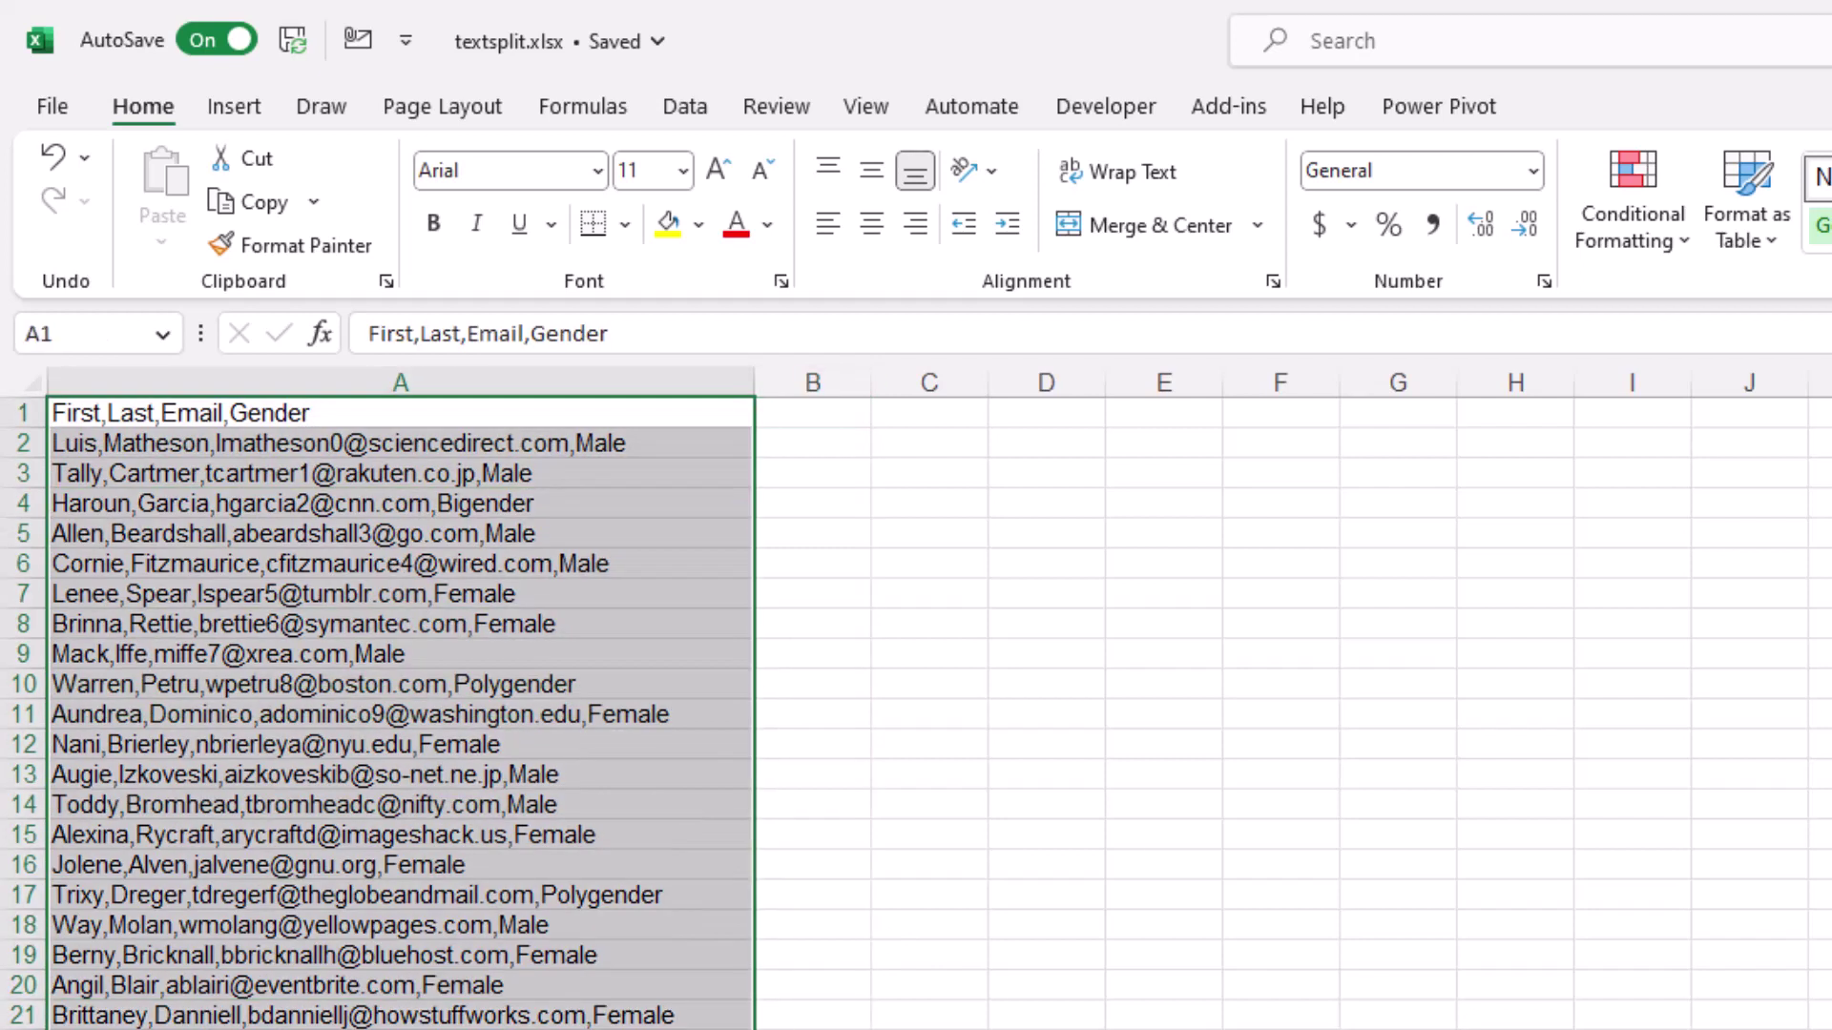
pyautogui.hotkey('ctrl', 'c')
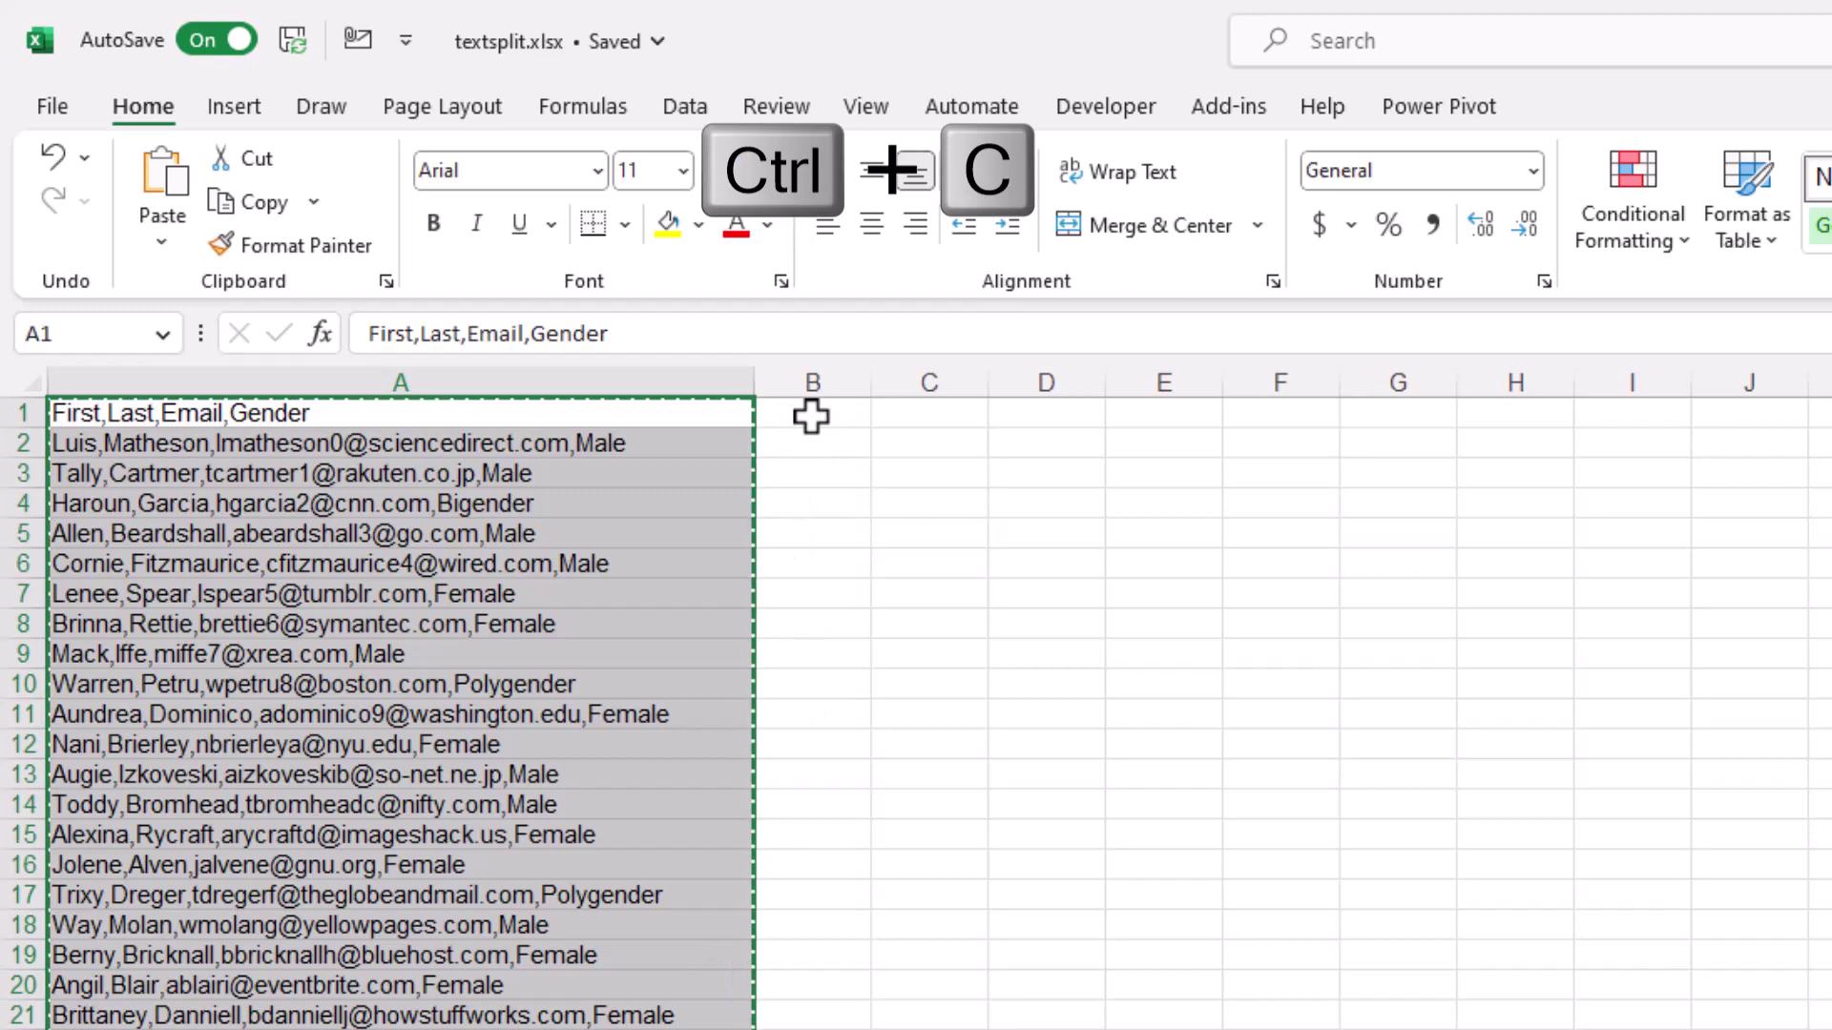
pyautogui.click(810, 414)
pyautogui.click(157, 234)
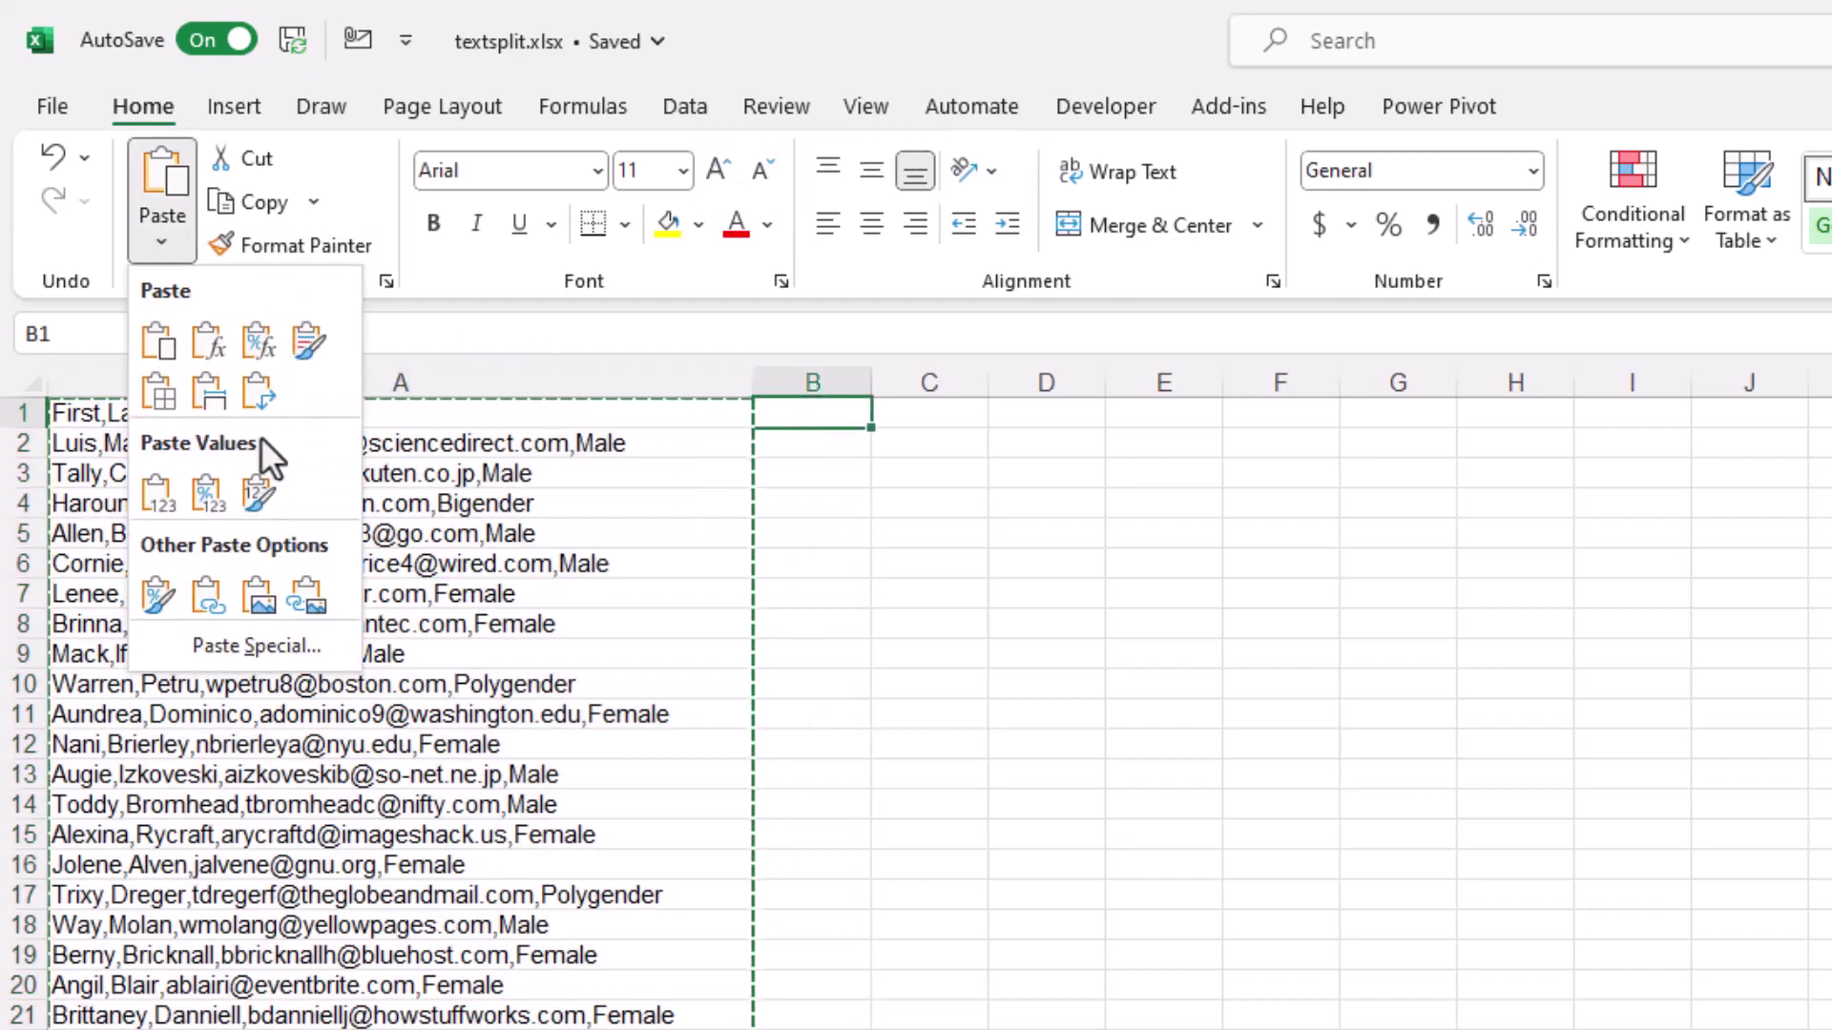
pyautogui.click(264, 405)
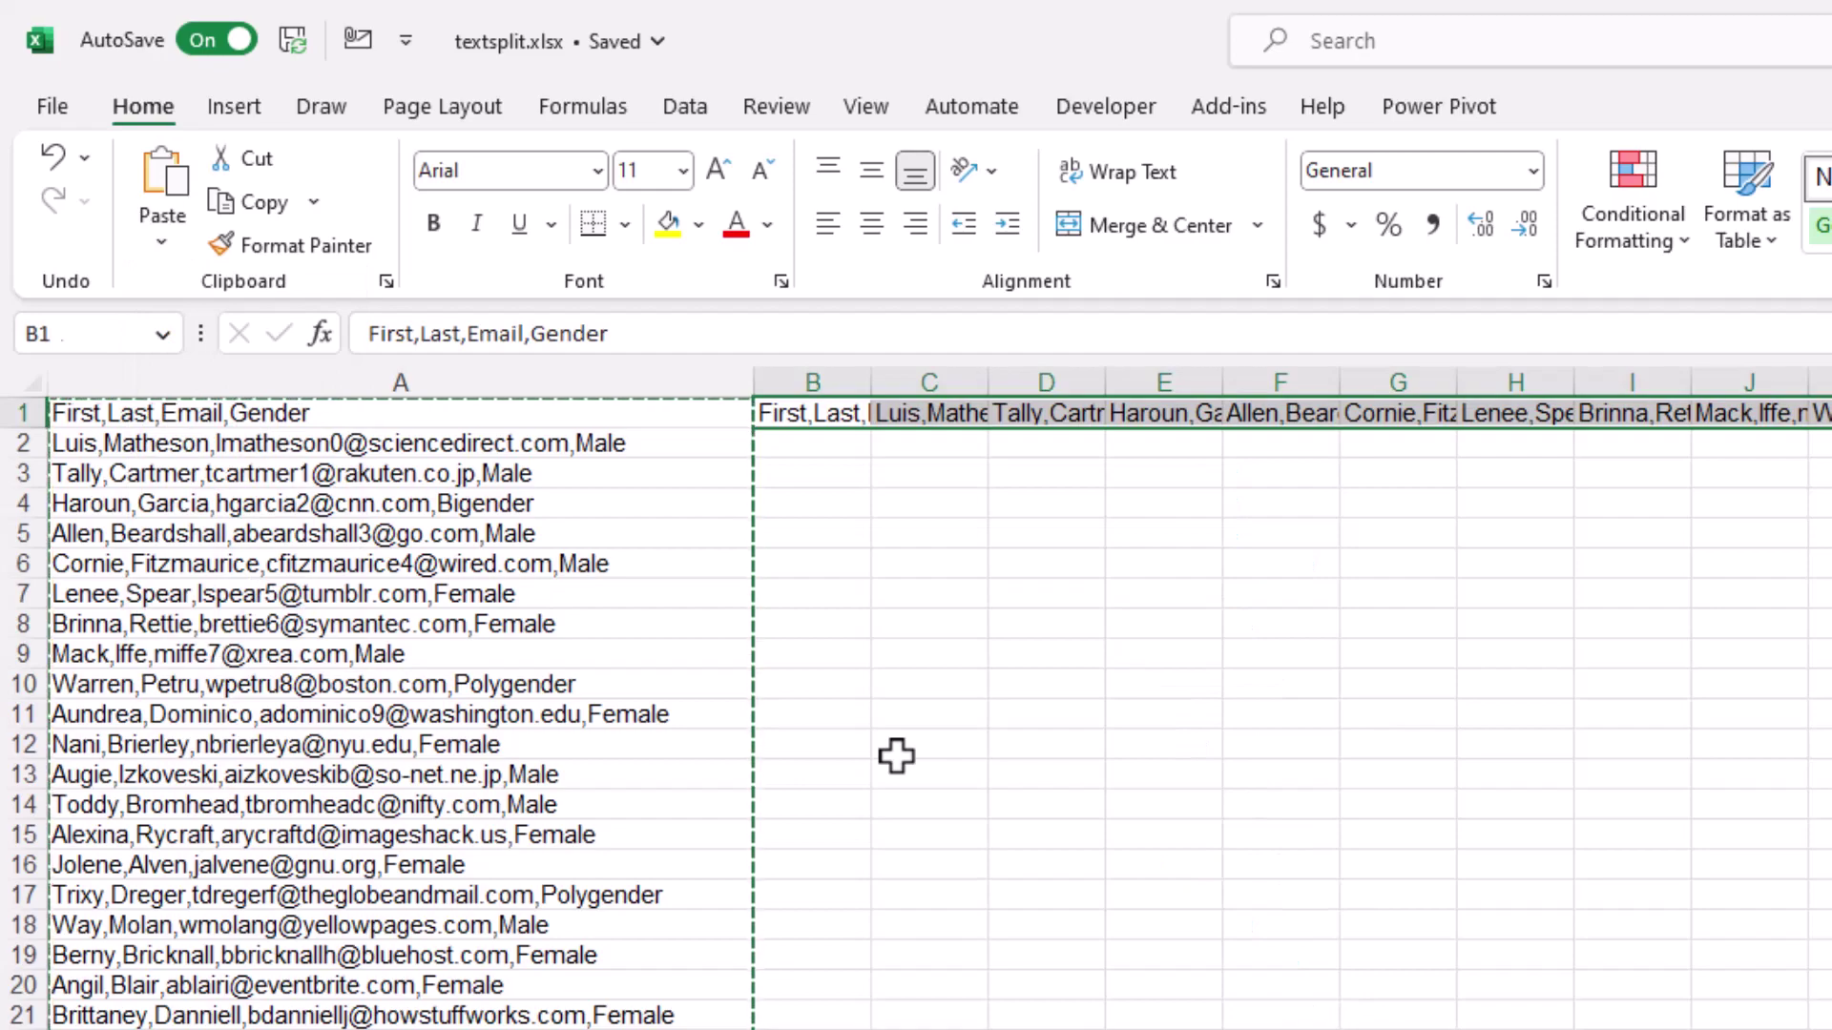
pyautogui.hotkey('ctrl', 'Right')
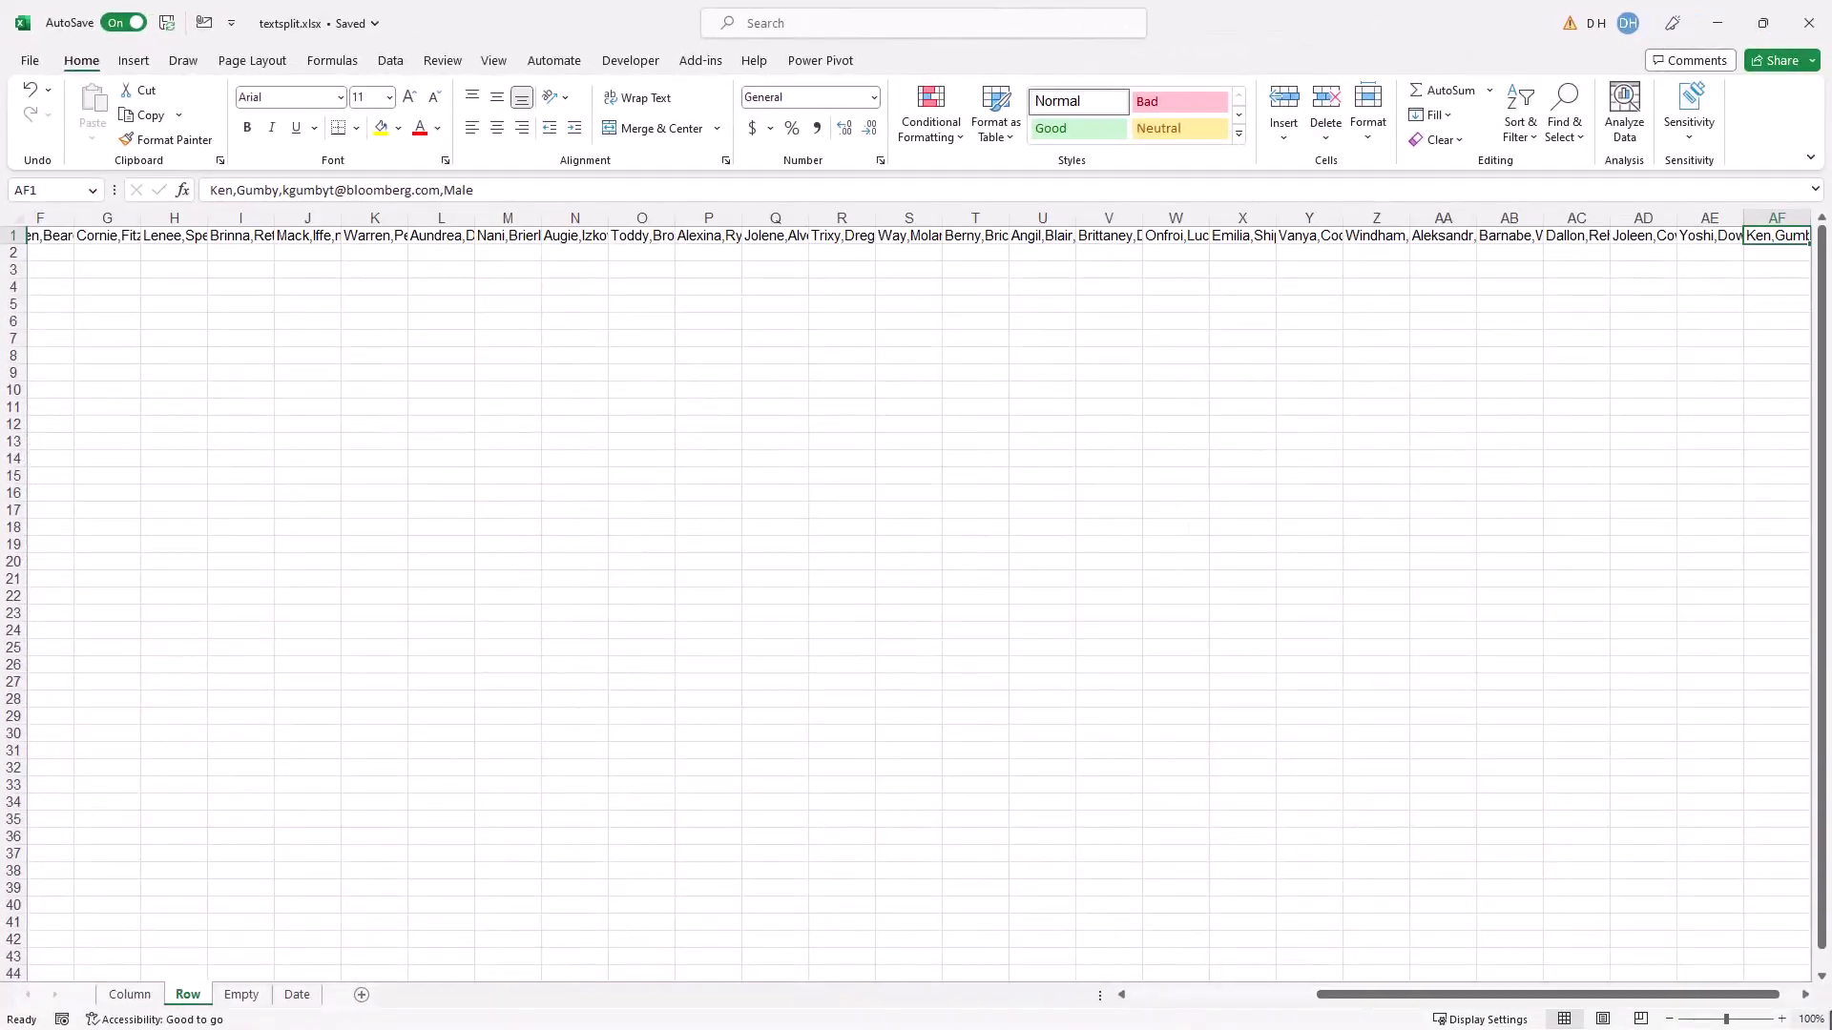
pyautogui.moveTo(1644, 995); pyautogui.dragTo(558, 293)
# Step: Enter =TEXTSPLIT(B1,,",") in B2 and fill it right to column AF
pyautogui.click(469, 252)
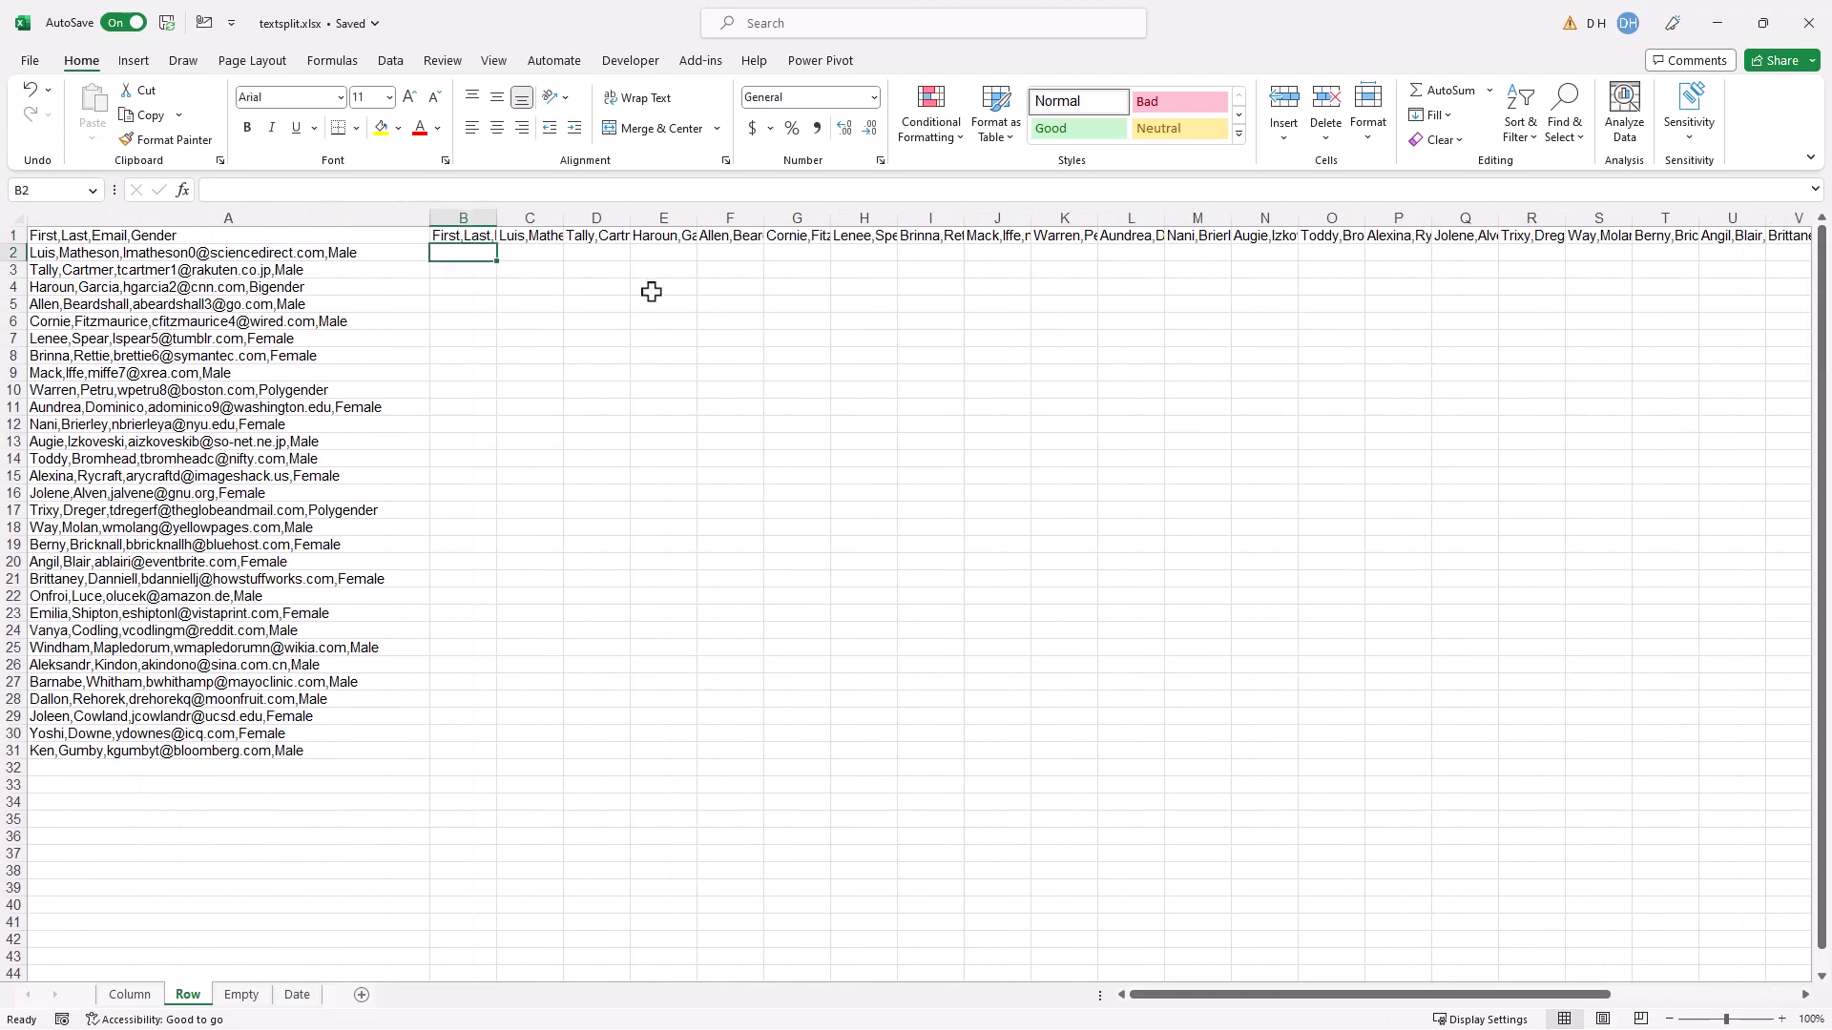
pyautogui.write('=text')
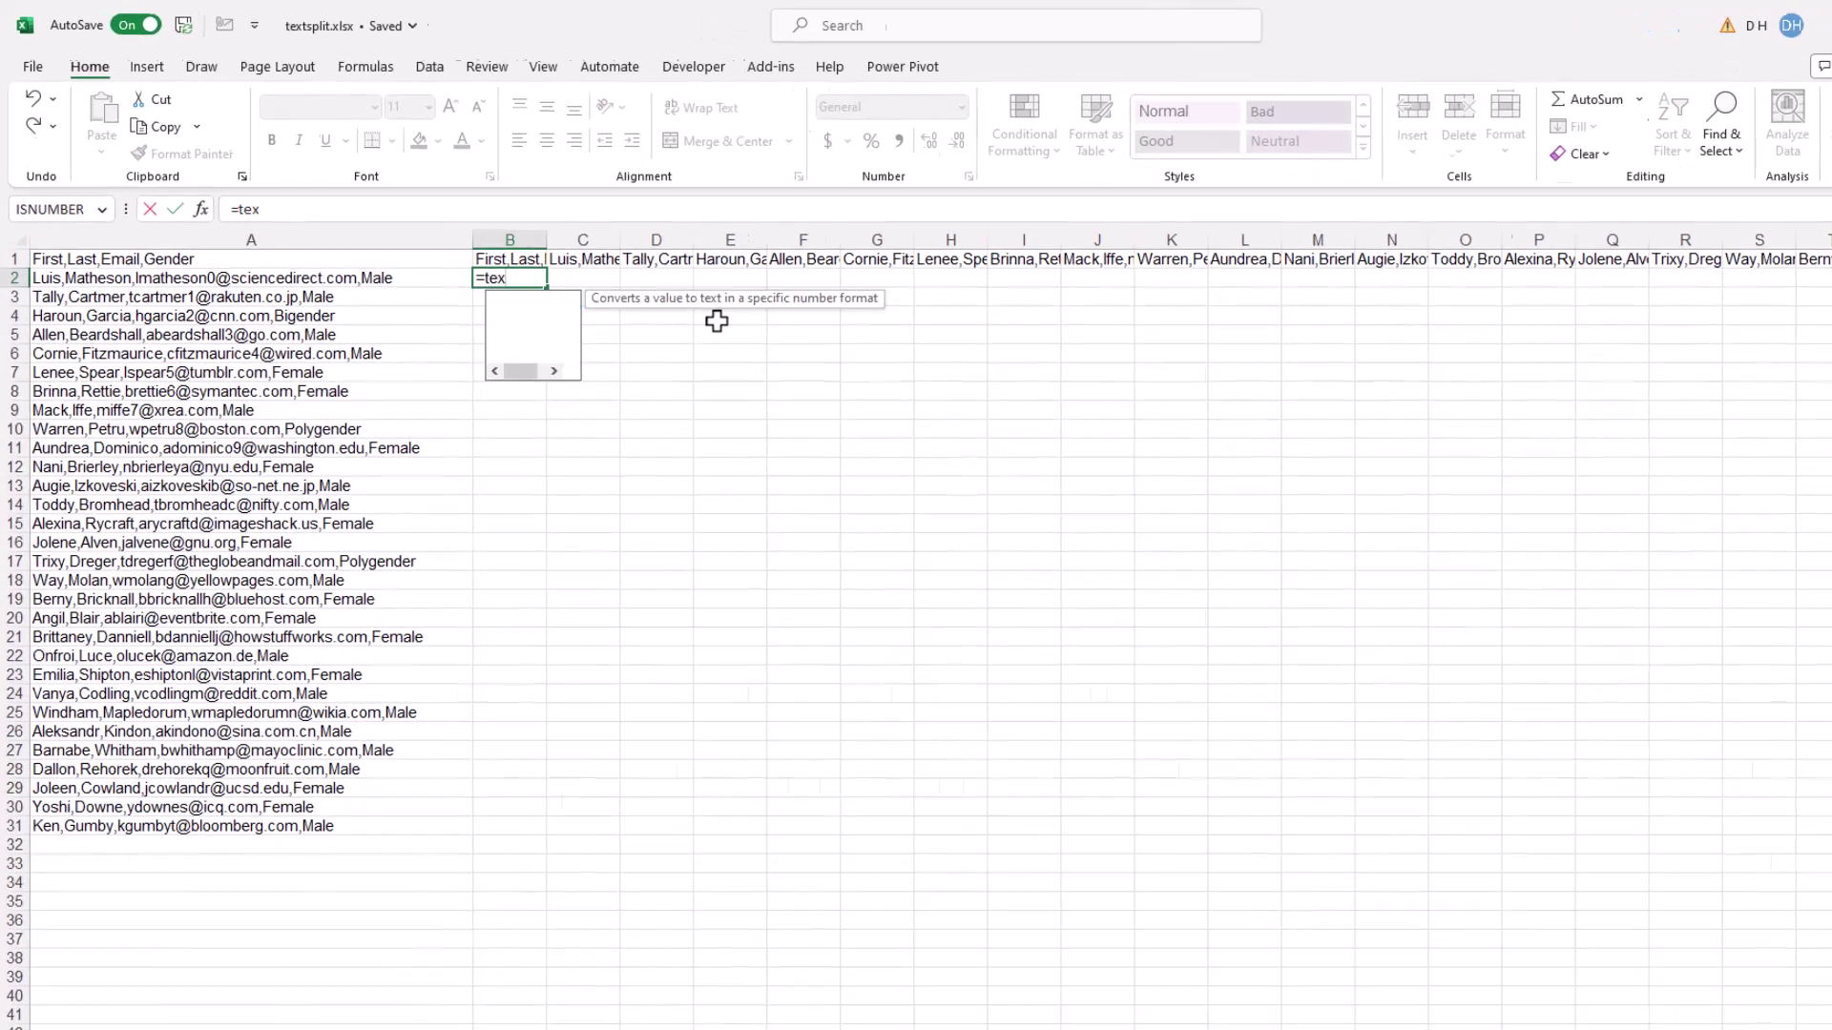
pyautogui.press('Down')
pyautogui.press('Down')
pyautogui.press('Down')
pyautogui.press('Down')
pyautogui.press('Tab')
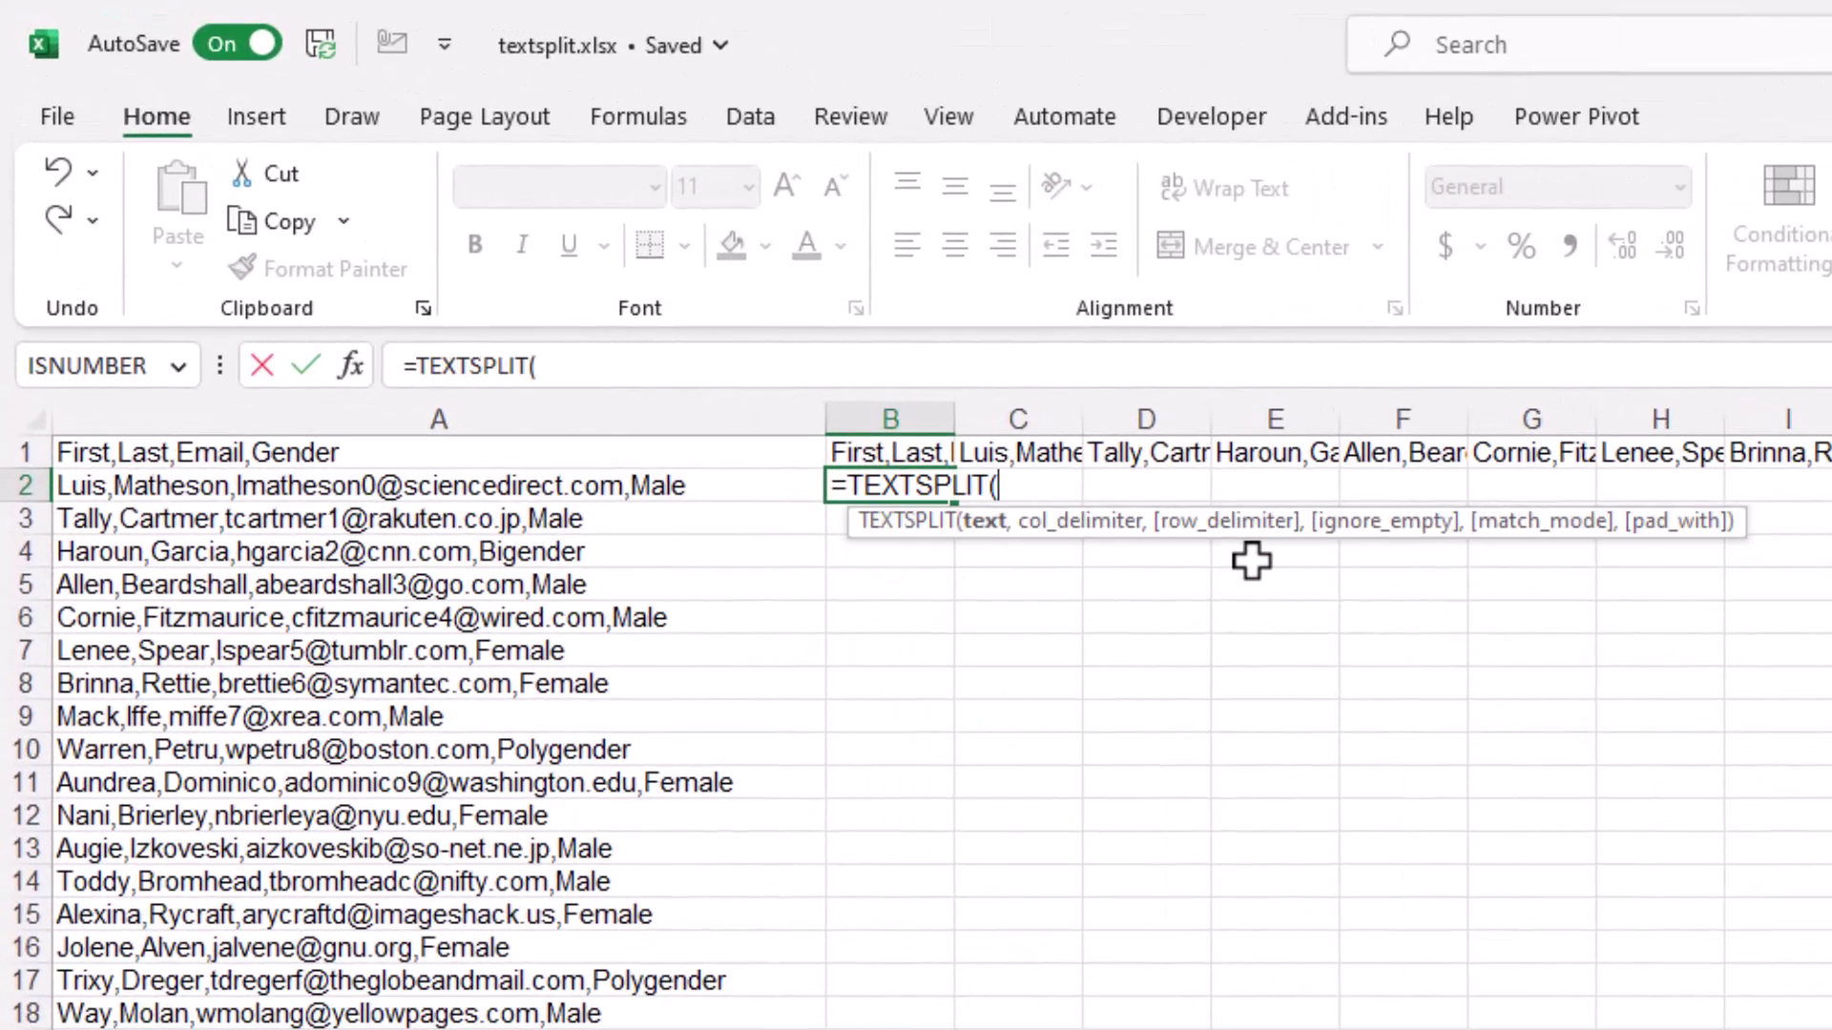
pyautogui.click(897, 448)
pyautogui.write(',')
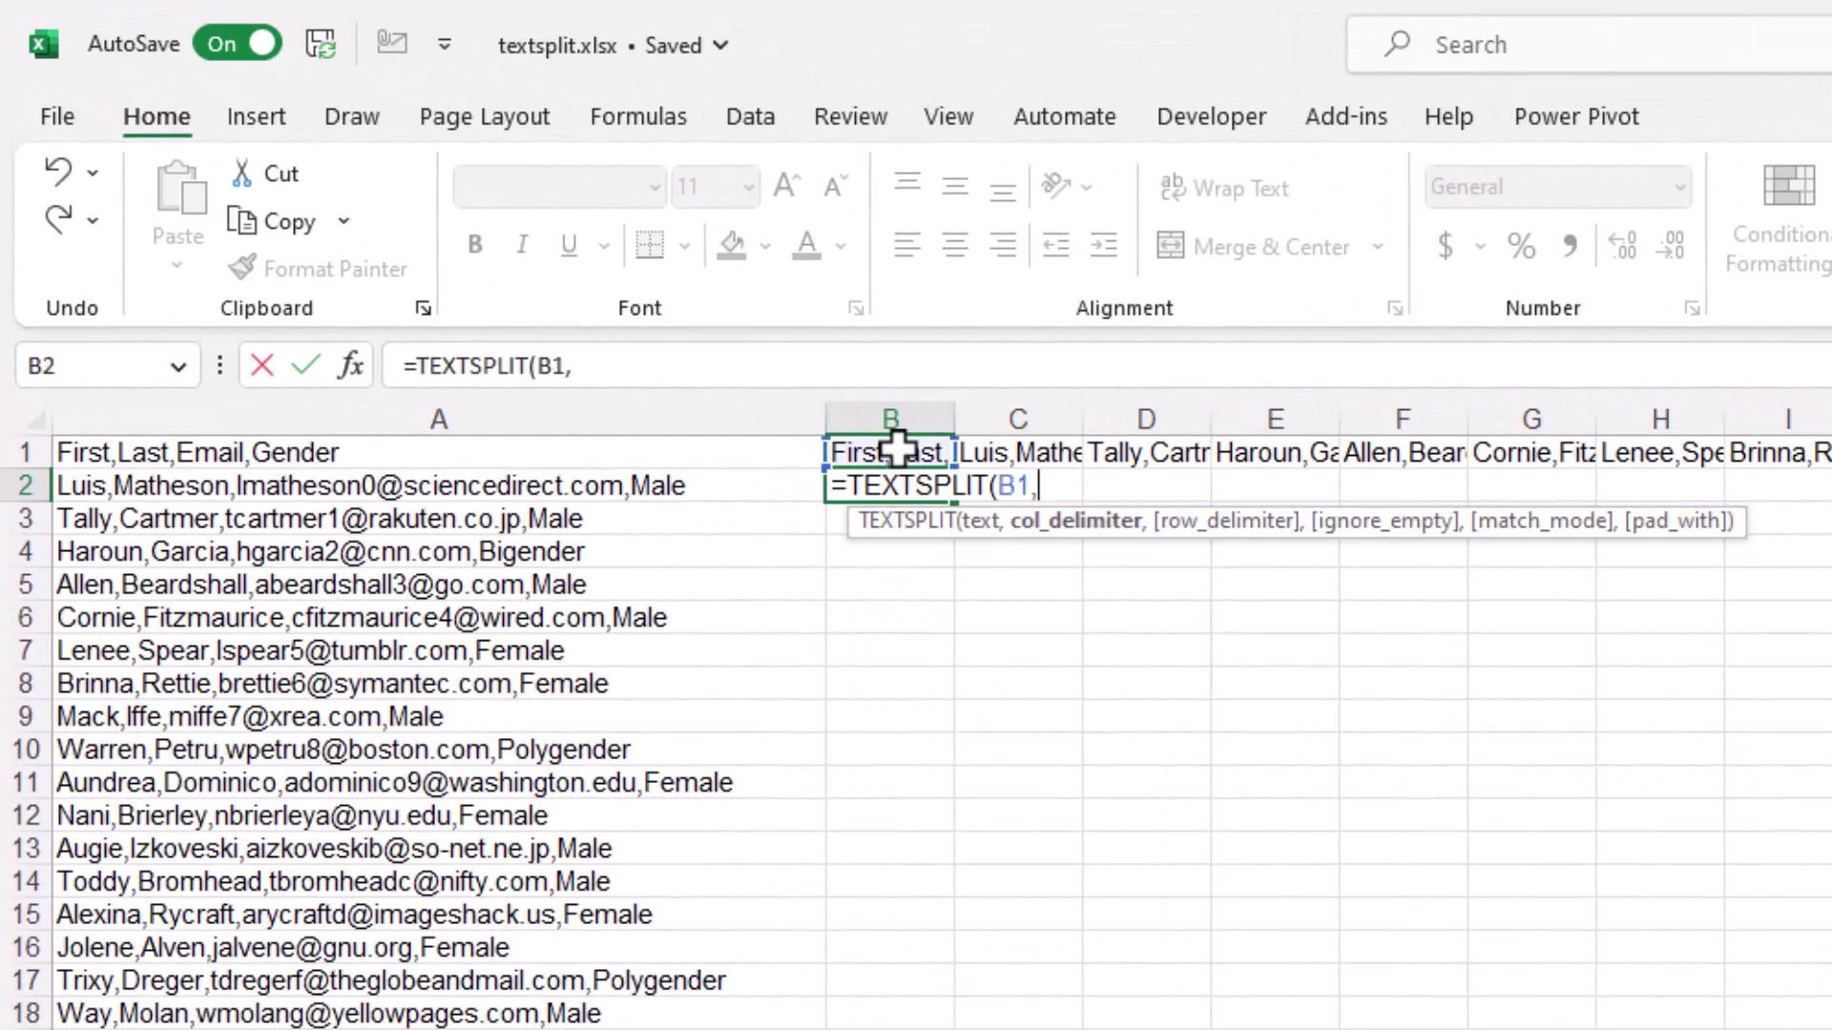
pyautogui.write(',",')
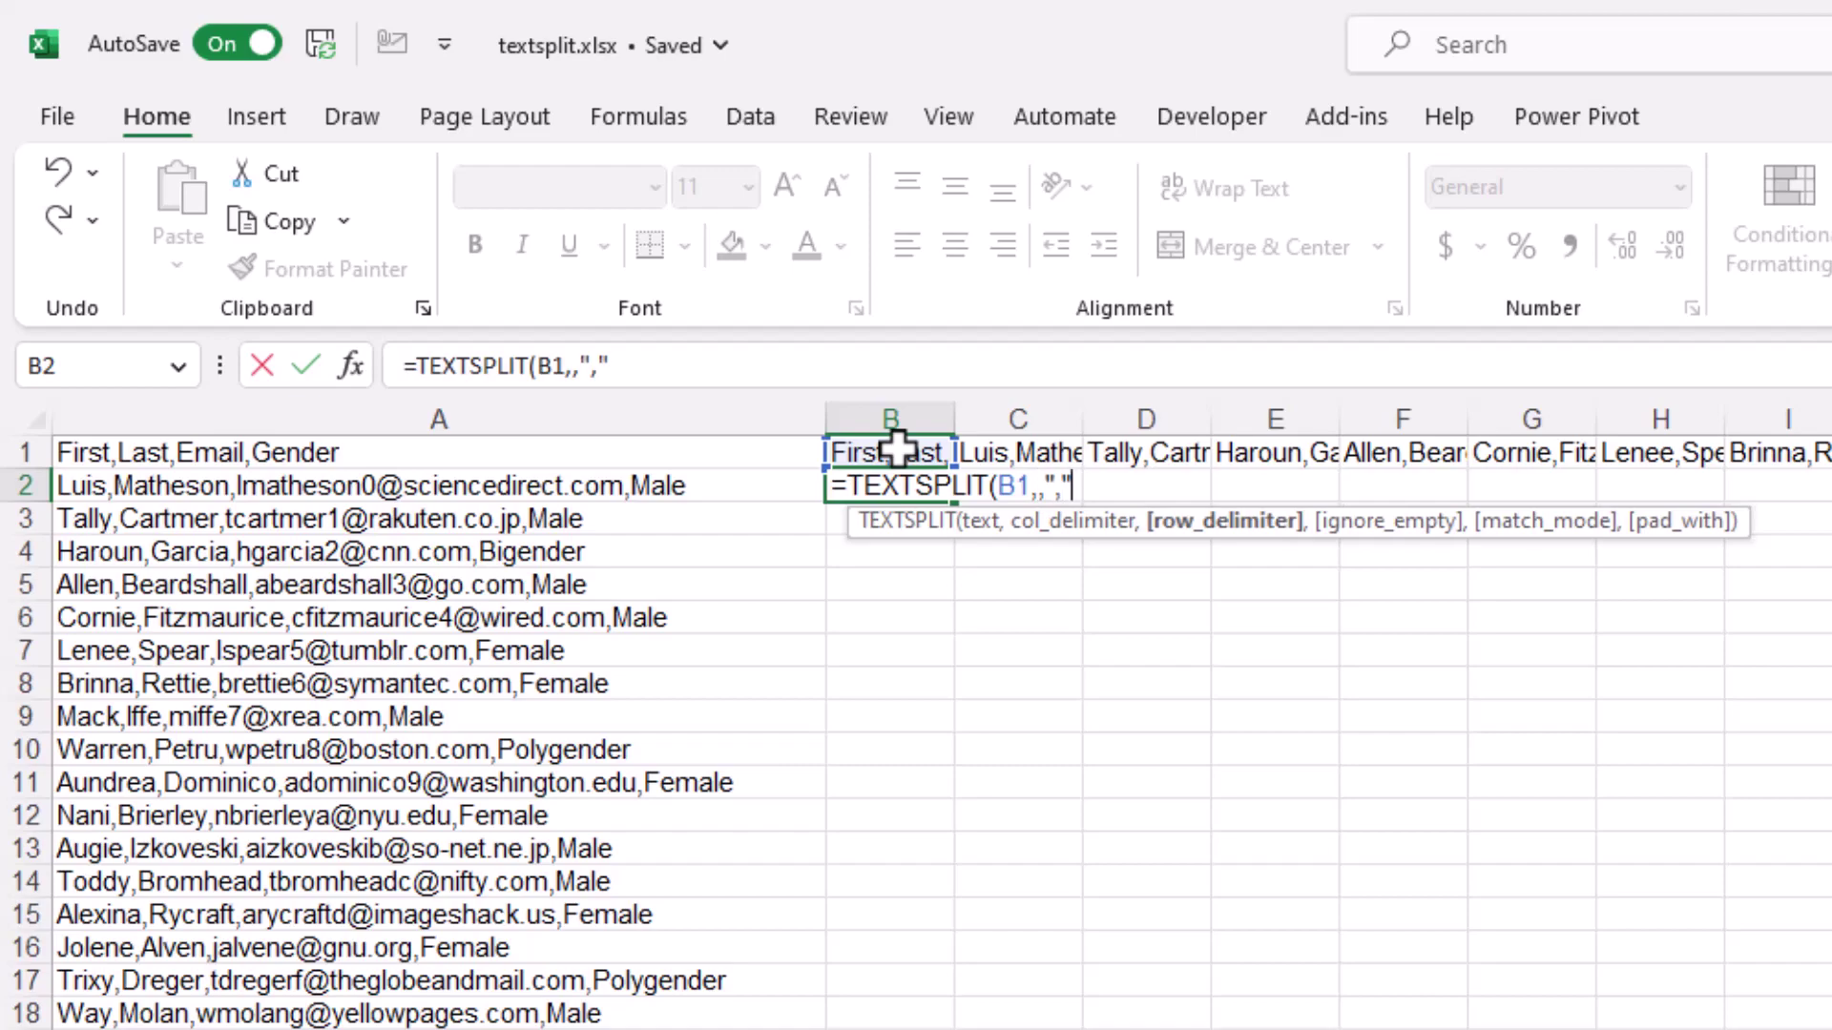
pyautogui.write('")')
pyautogui.press('Return')
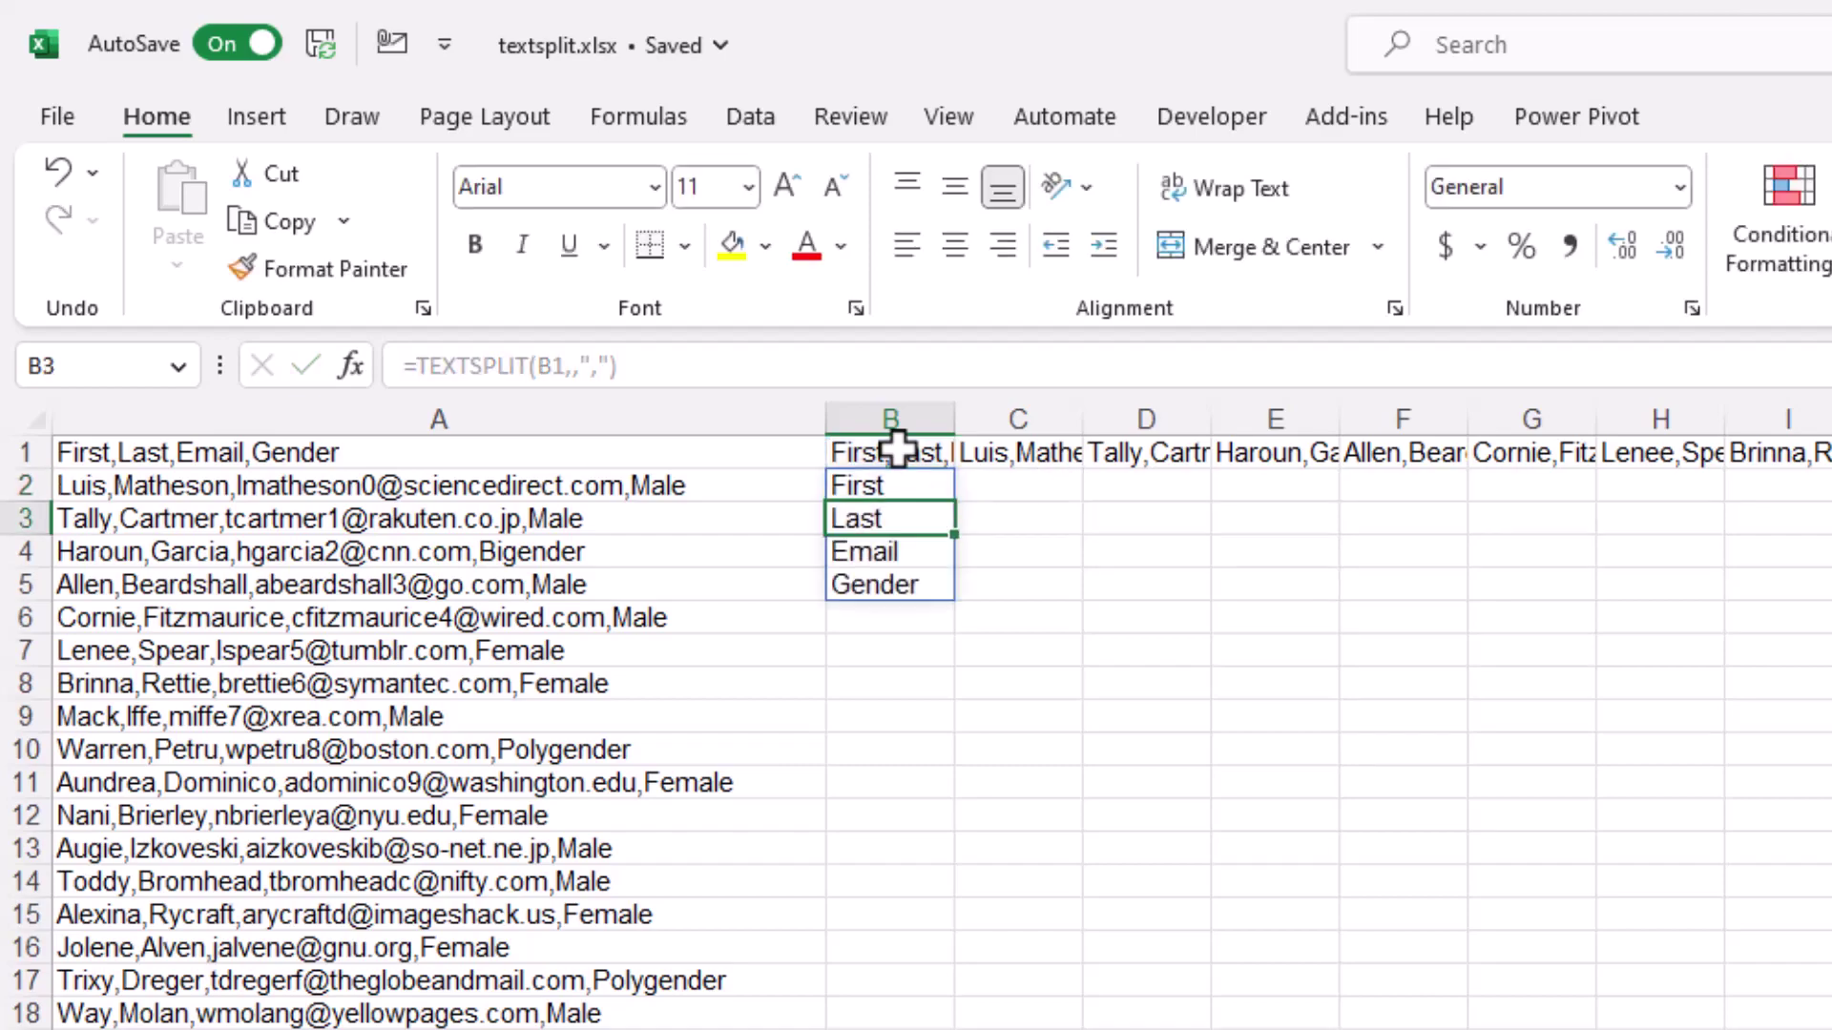
pyautogui.click(908, 485)
pyautogui.moveTo(954, 502); pyautogui.dragTo(1677, 339)
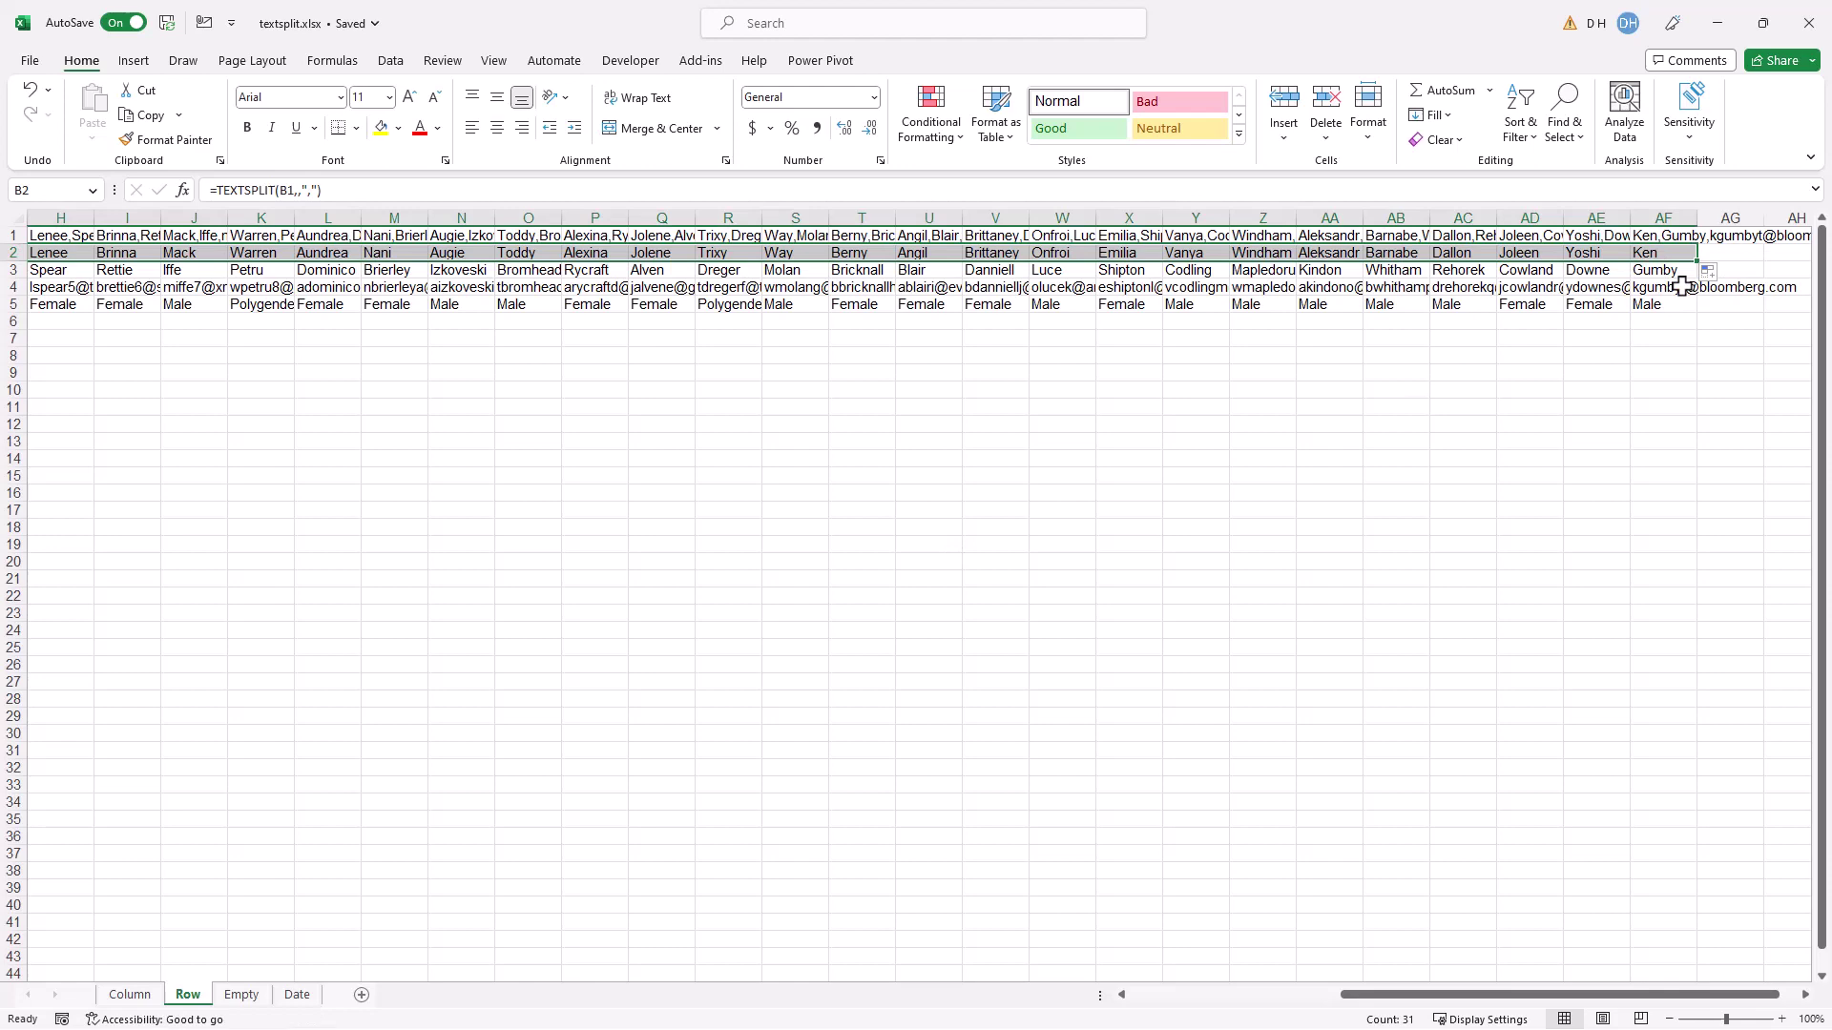
# Step: Convert the split results in B2:AF5 to plain values with Paste Special Values
pyautogui.hotkey('ctrl', 'Left')
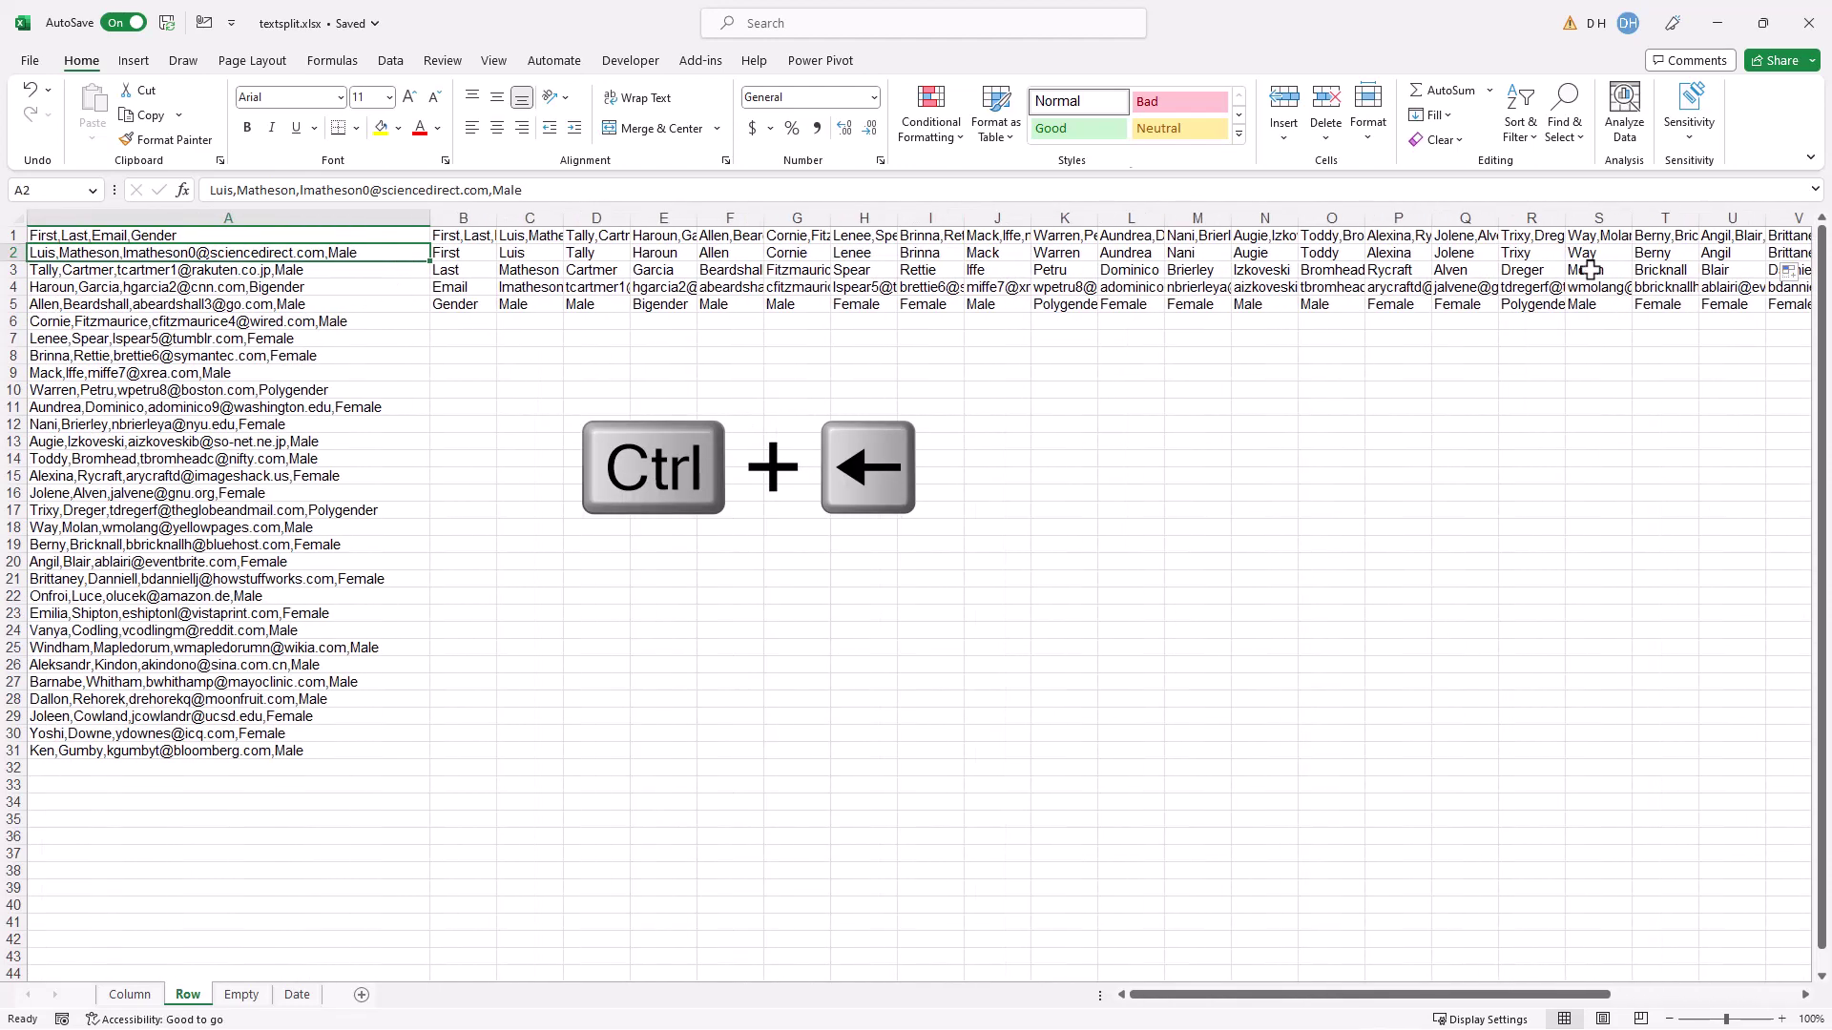
pyautogui.moveTo(463, 251); pyautogui.dragTo(472, 303)
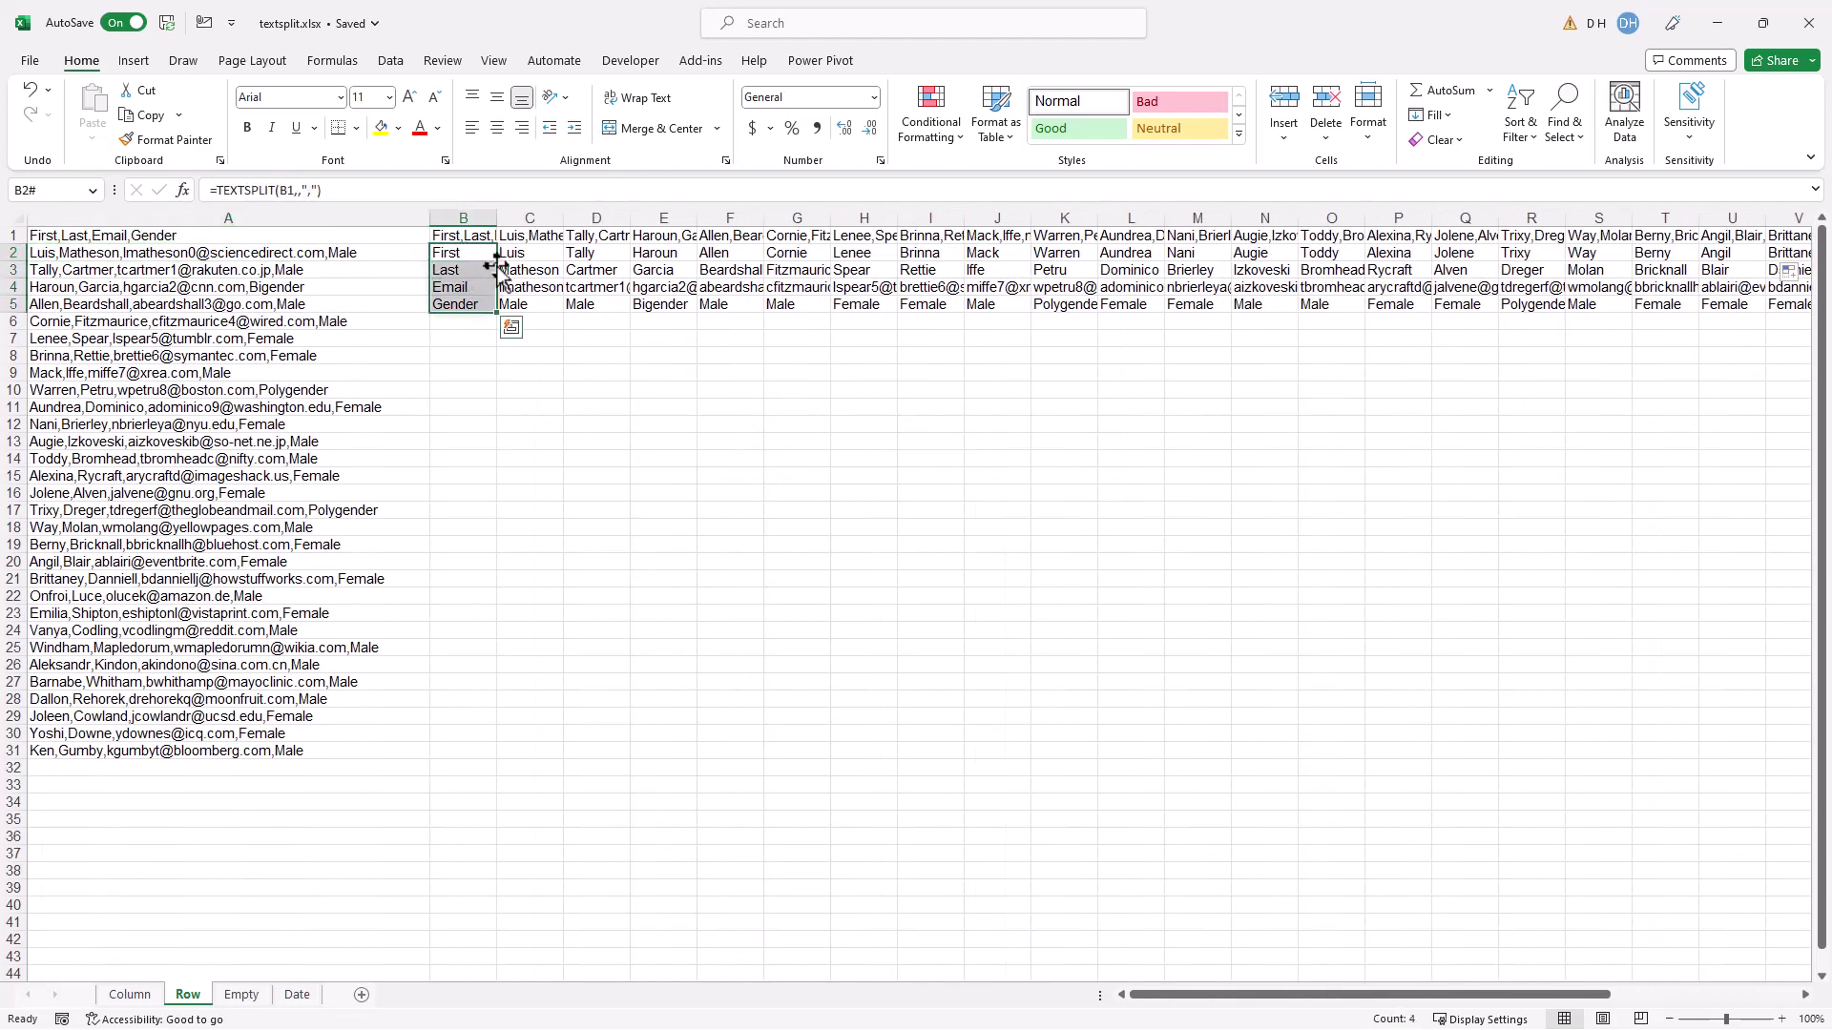
pyautogui.hotkey('ctrl', 'shift', 'Right')
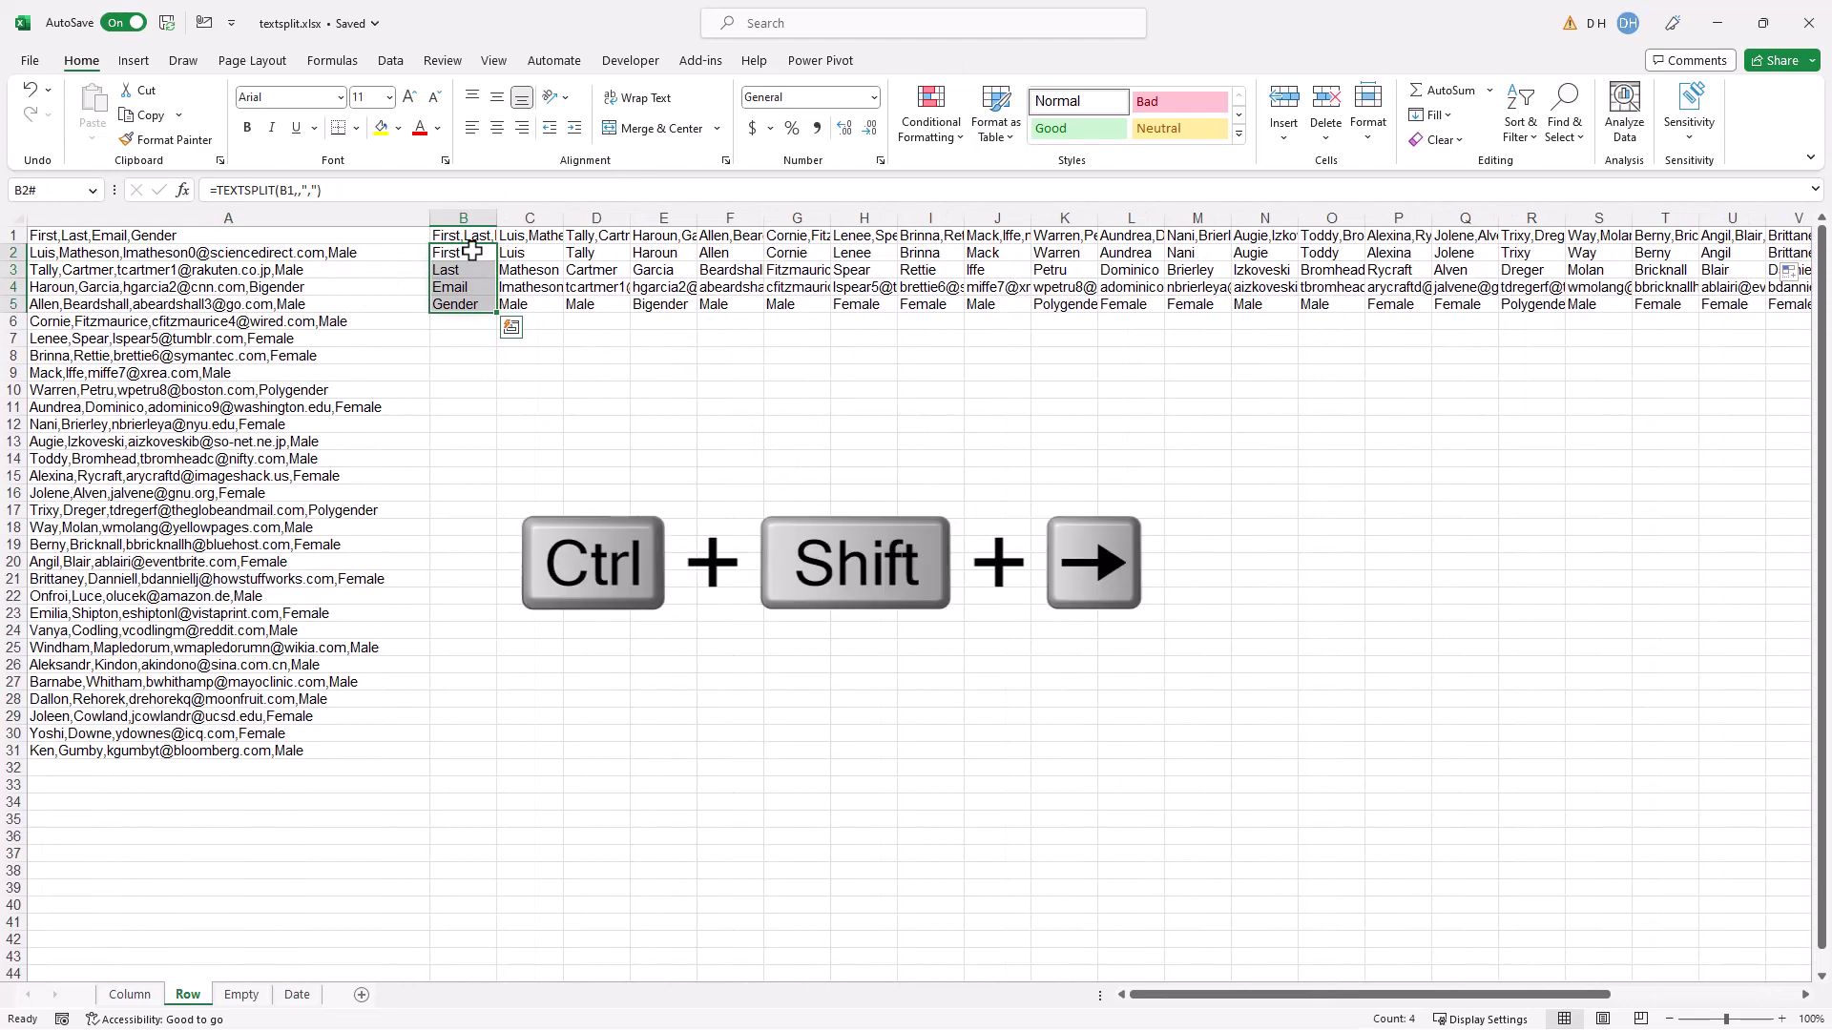
pyautogui.hotkey('ctrl', 'c')
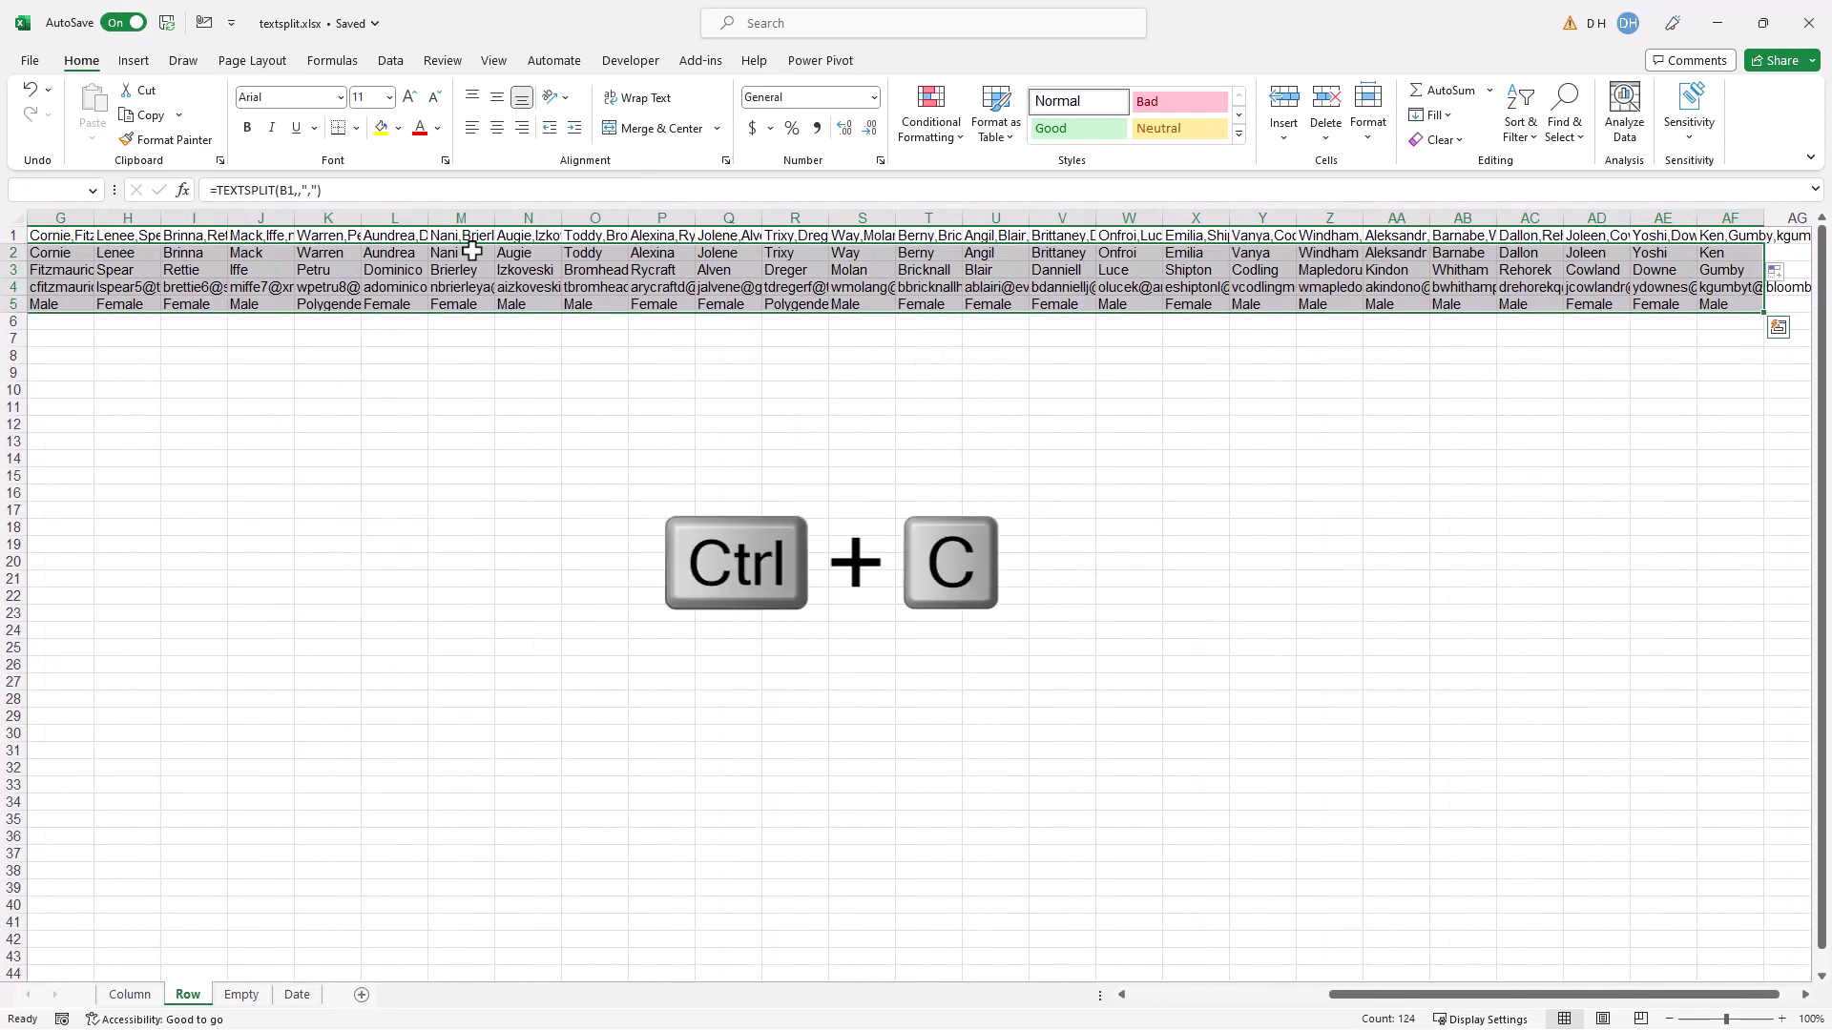
pyautogui.hotkey('alt', 'e')
pyautogui.press('s')
pyautogui.press('v')
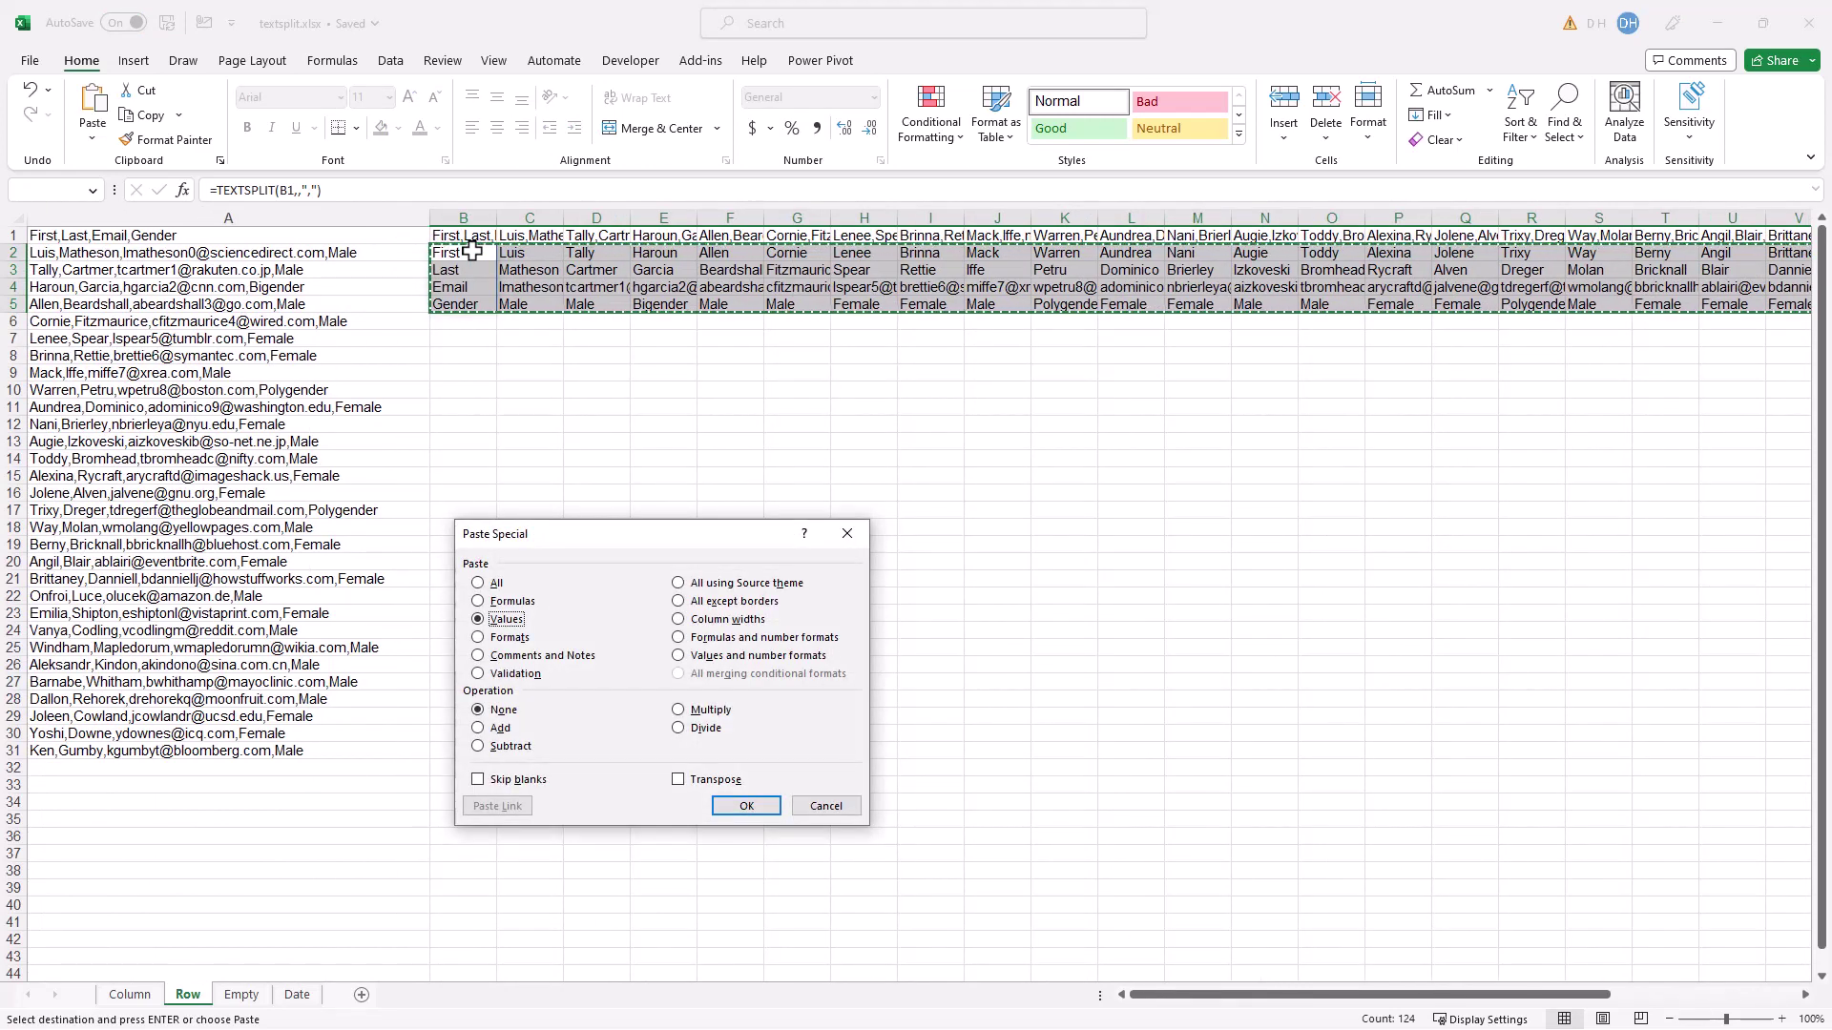
pyautogui.press('Return')
pyautogui.press('Escape')
pyautogui.click(512, 399)
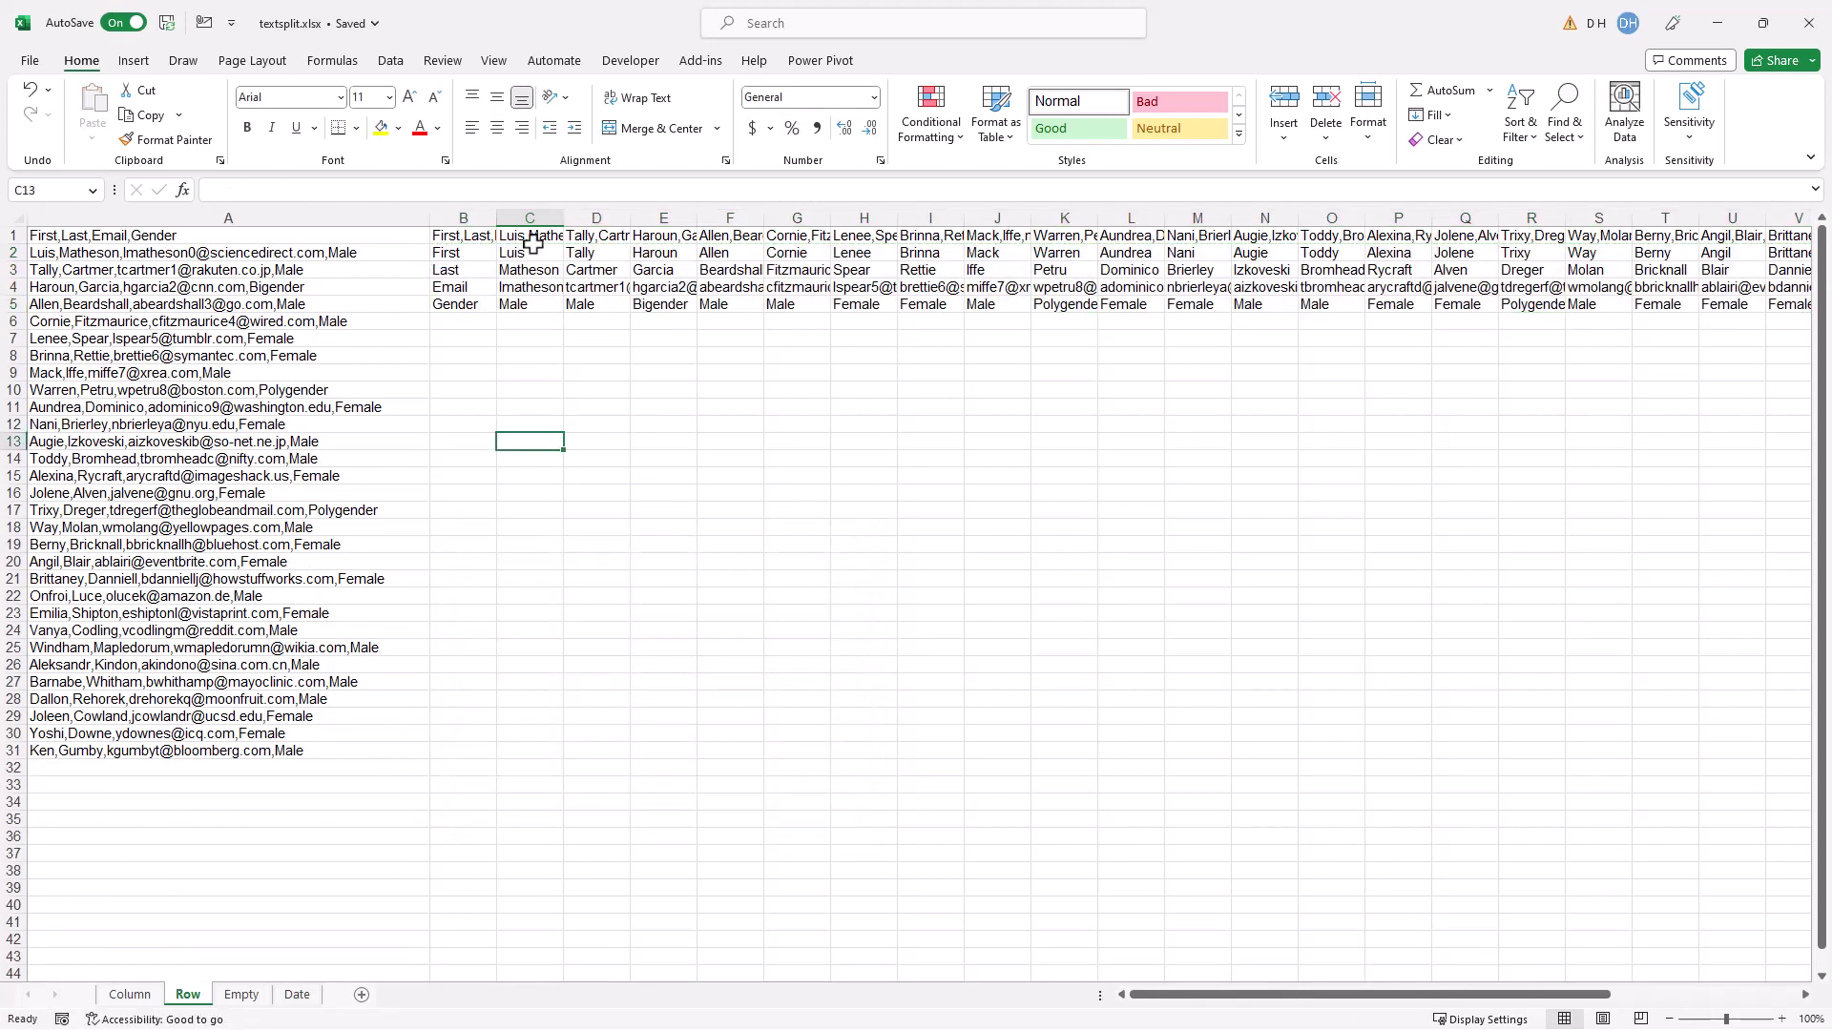
pyautogui.click(521, 286)
pyautogui.click(592, 271)
pyautogui.click(749, 271)
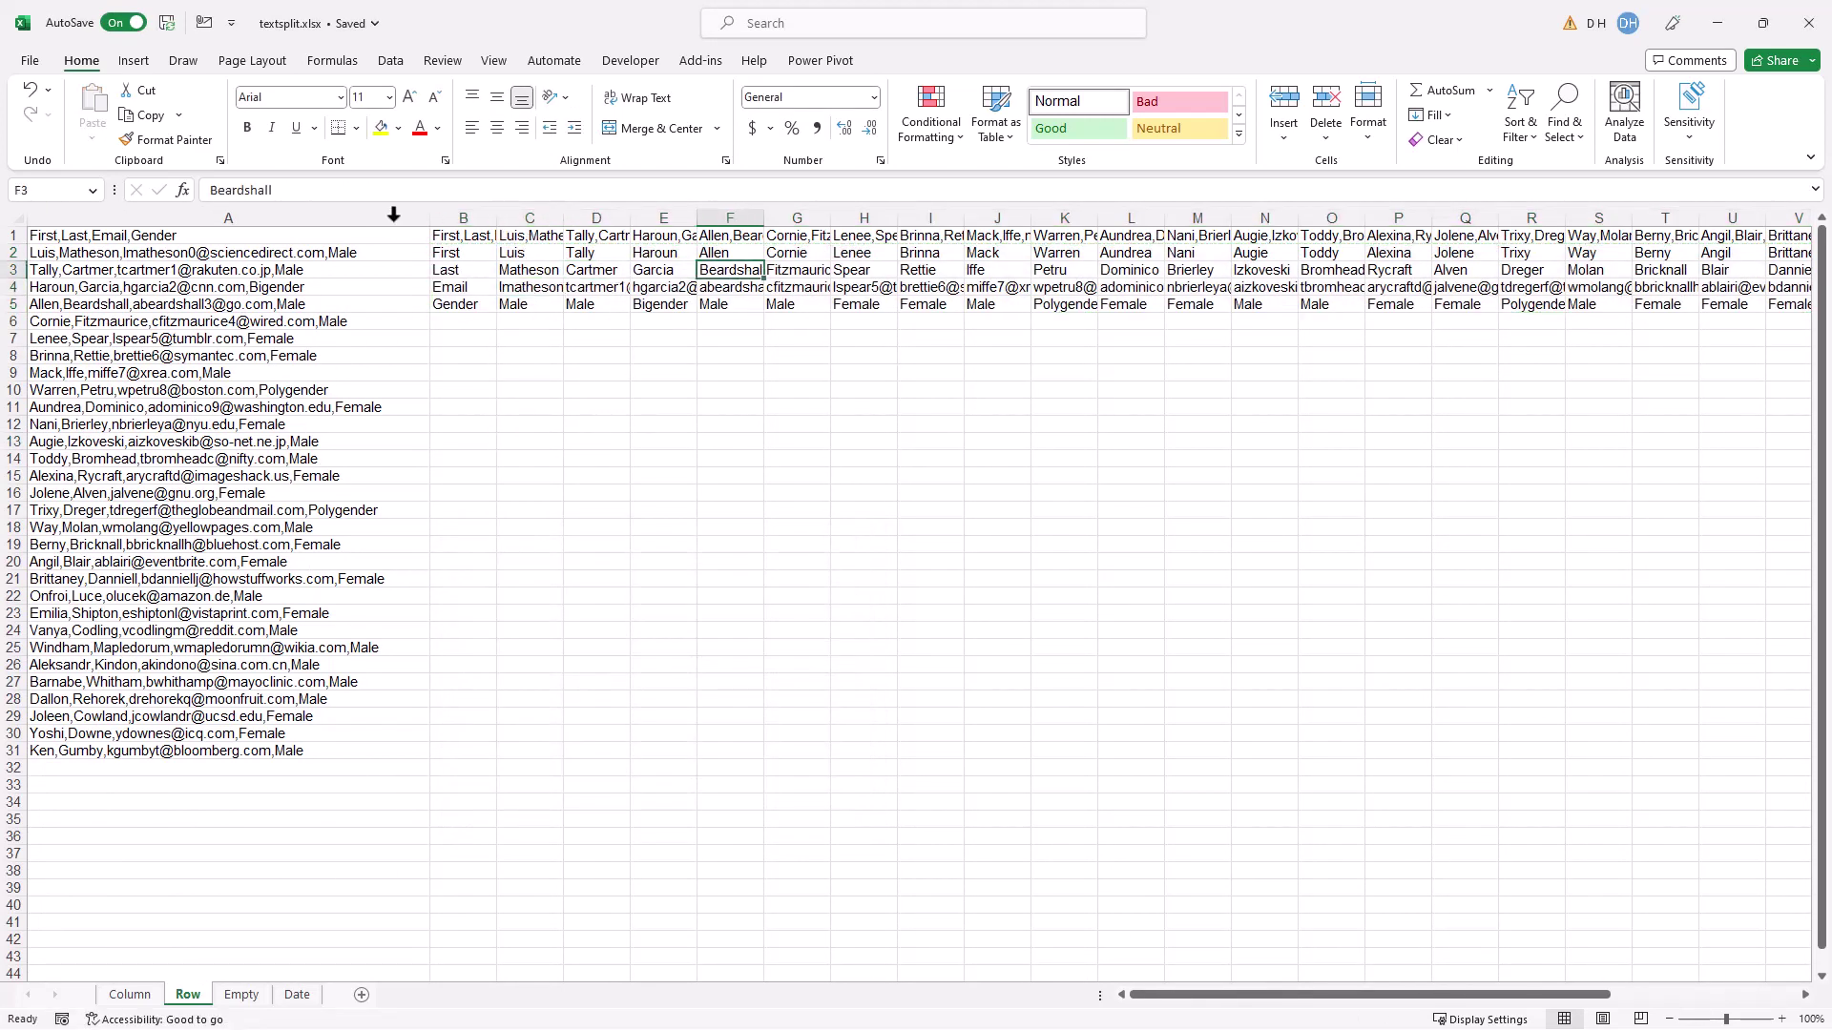
# Step: Delete row 1 and column A holding the original records
pyautogui.click(15, 235)
pyautogui.rightClick(15, 236)
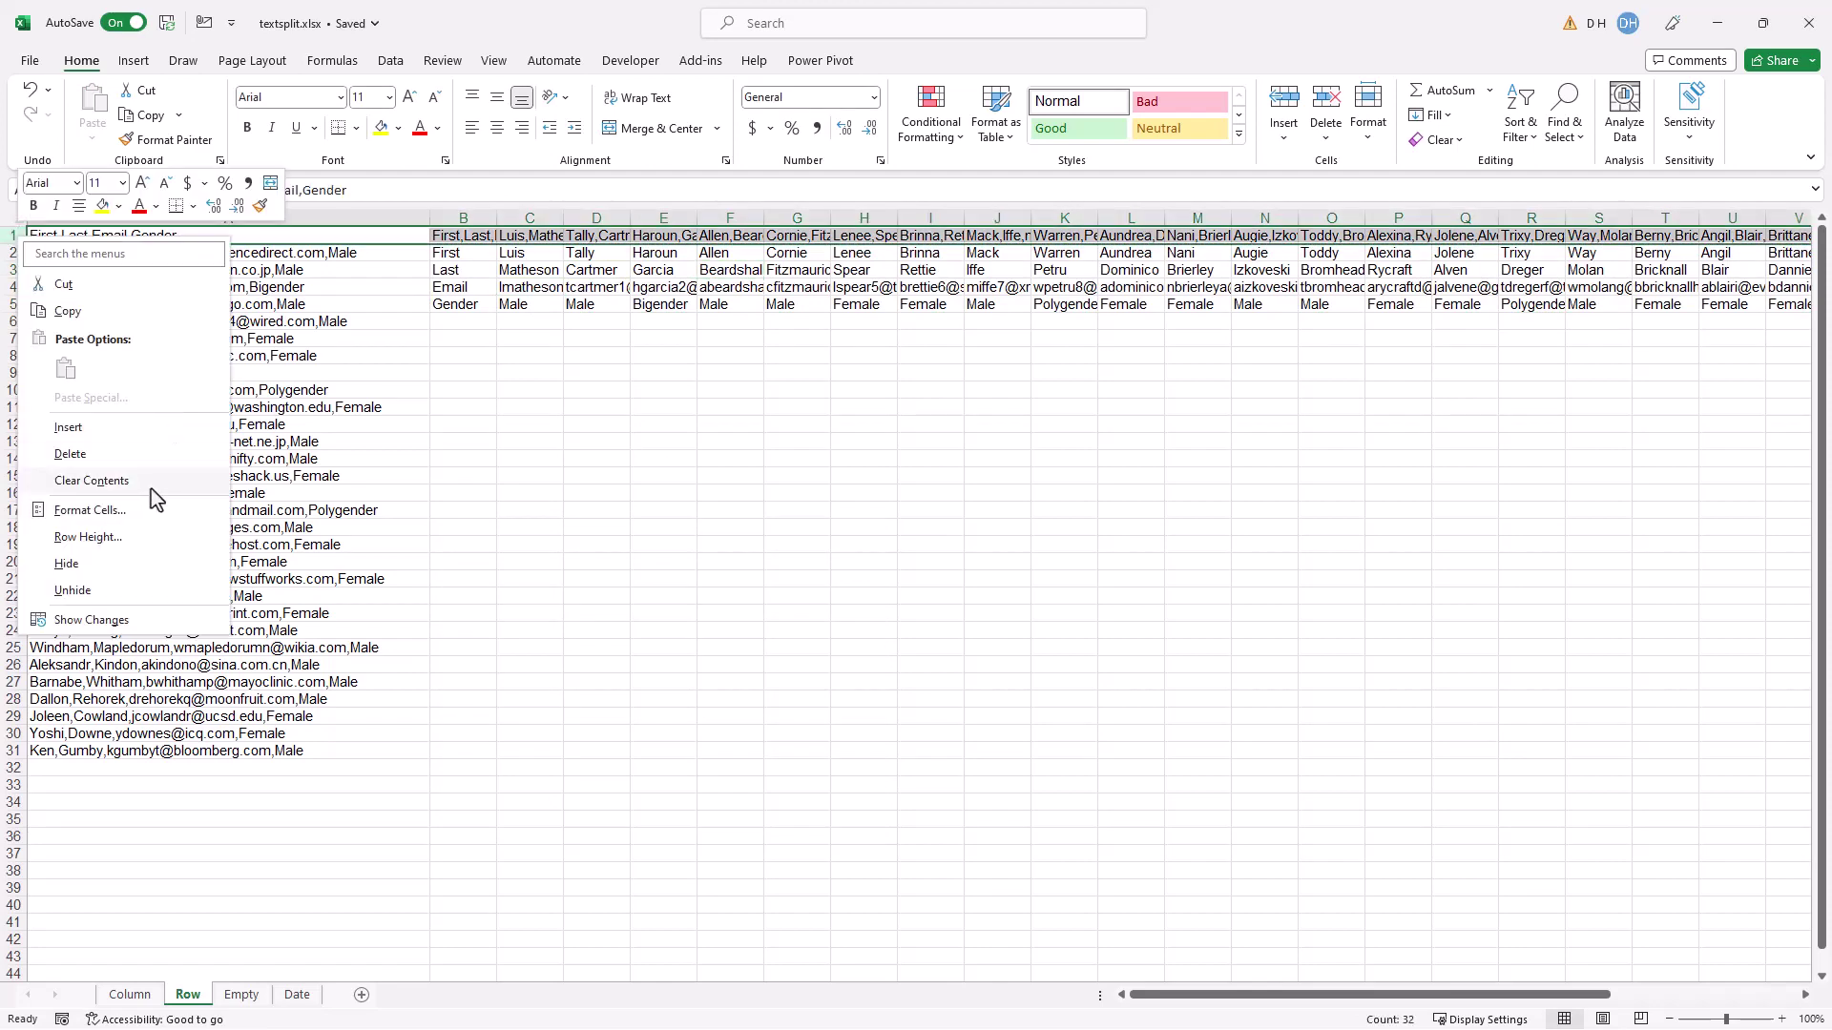
pyautogui.click(111, 453)
pyautogui.click(136, 217)
pyautogui.rightClick(137, 216)
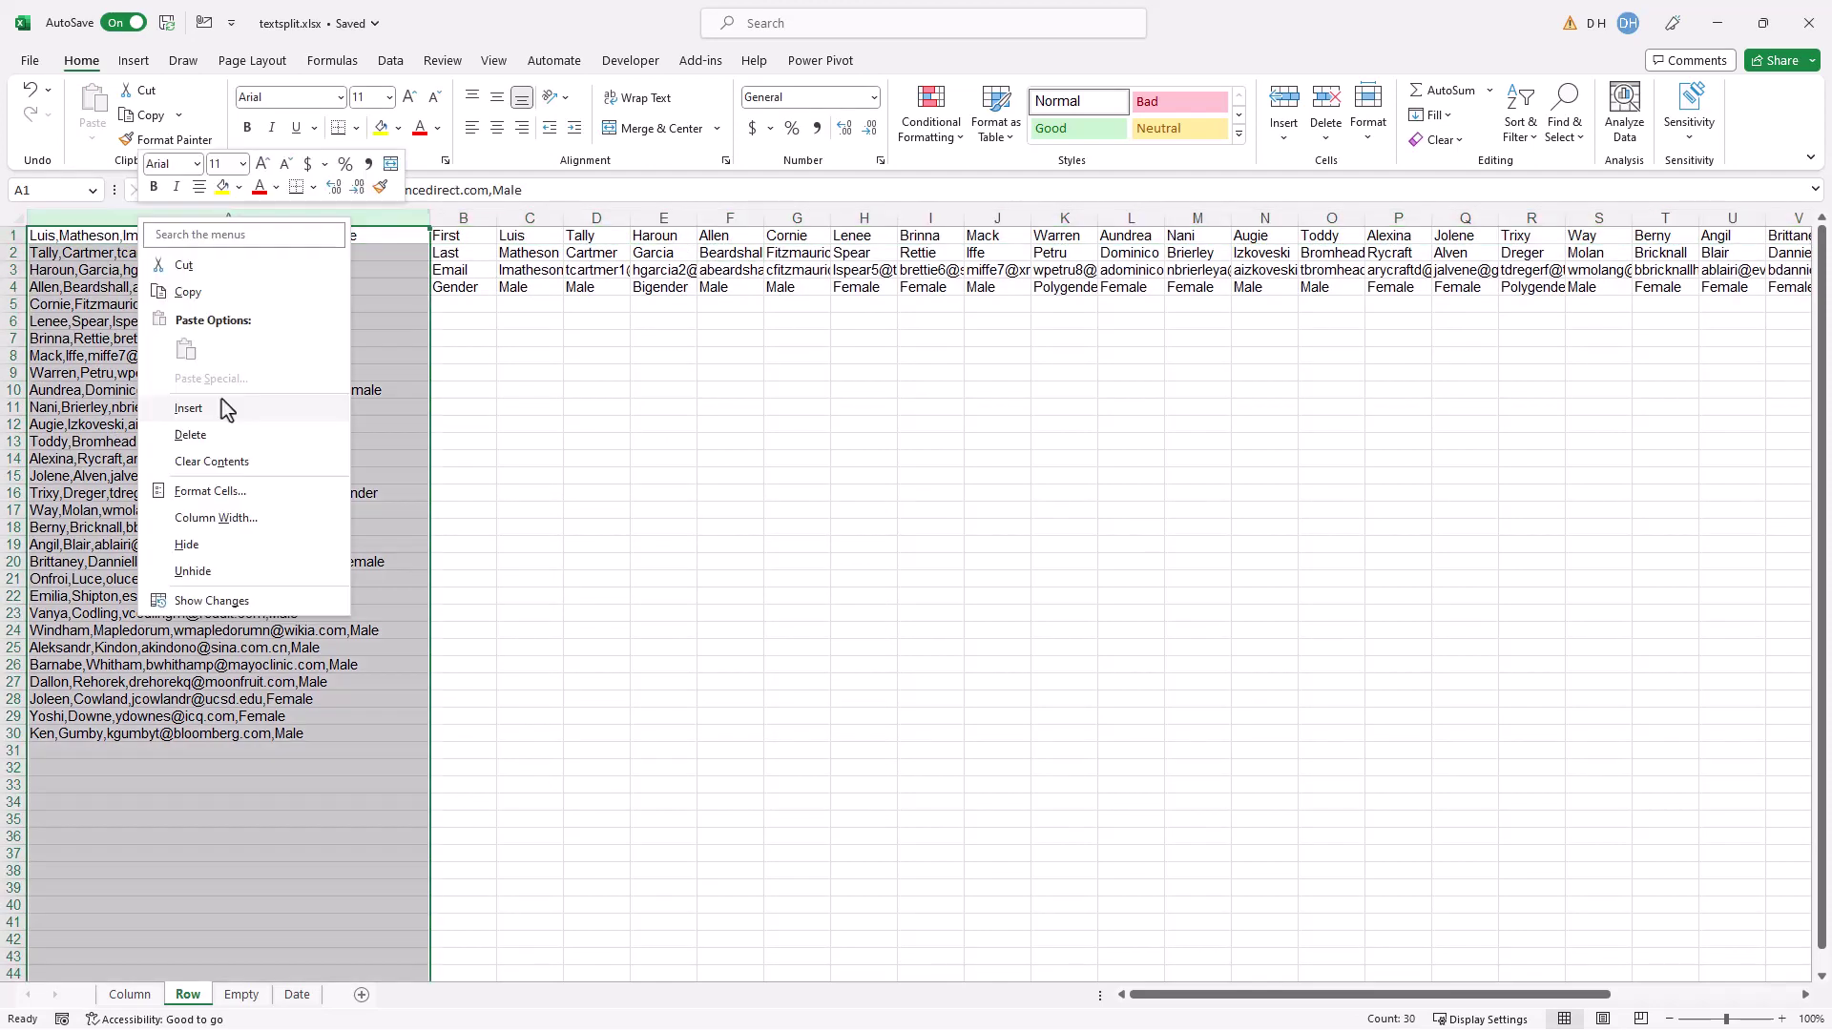
pyautogui.click(241, 435)
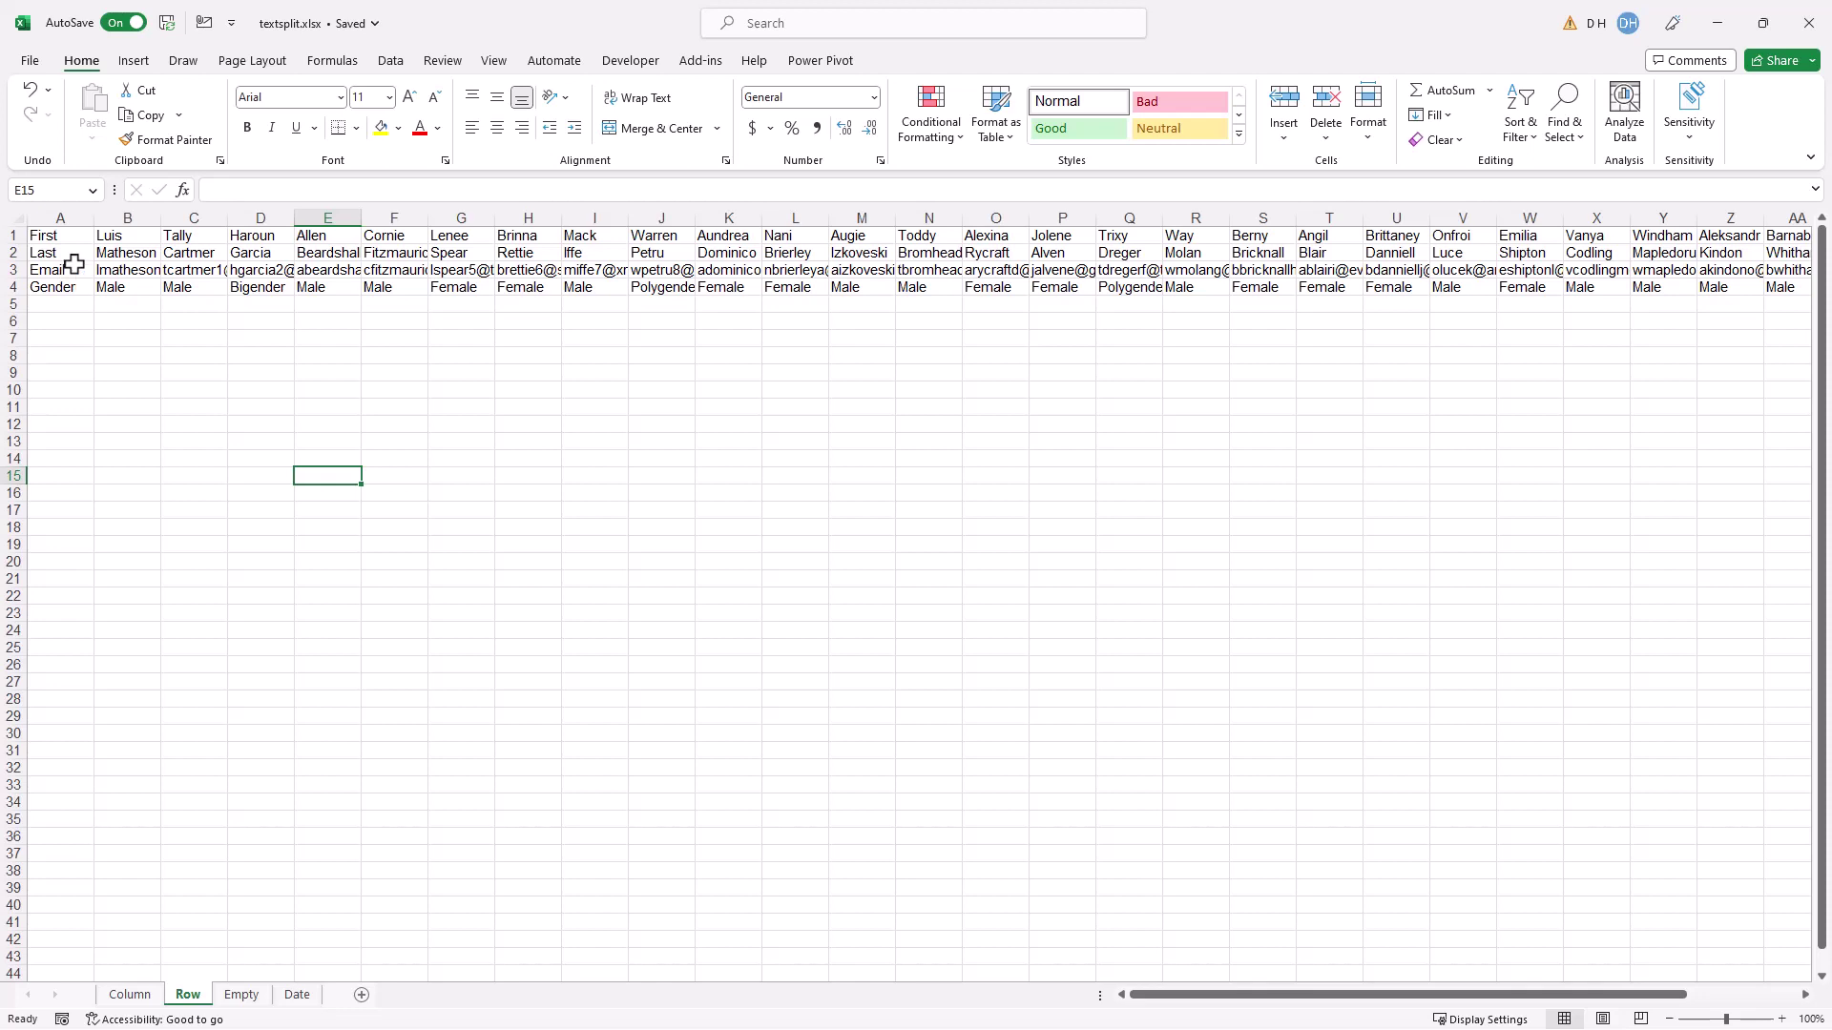
# Step: On the Empty sheet, enter =TEXTSPLIT(A2,",") in B2
pyautogui.click(241, 994)
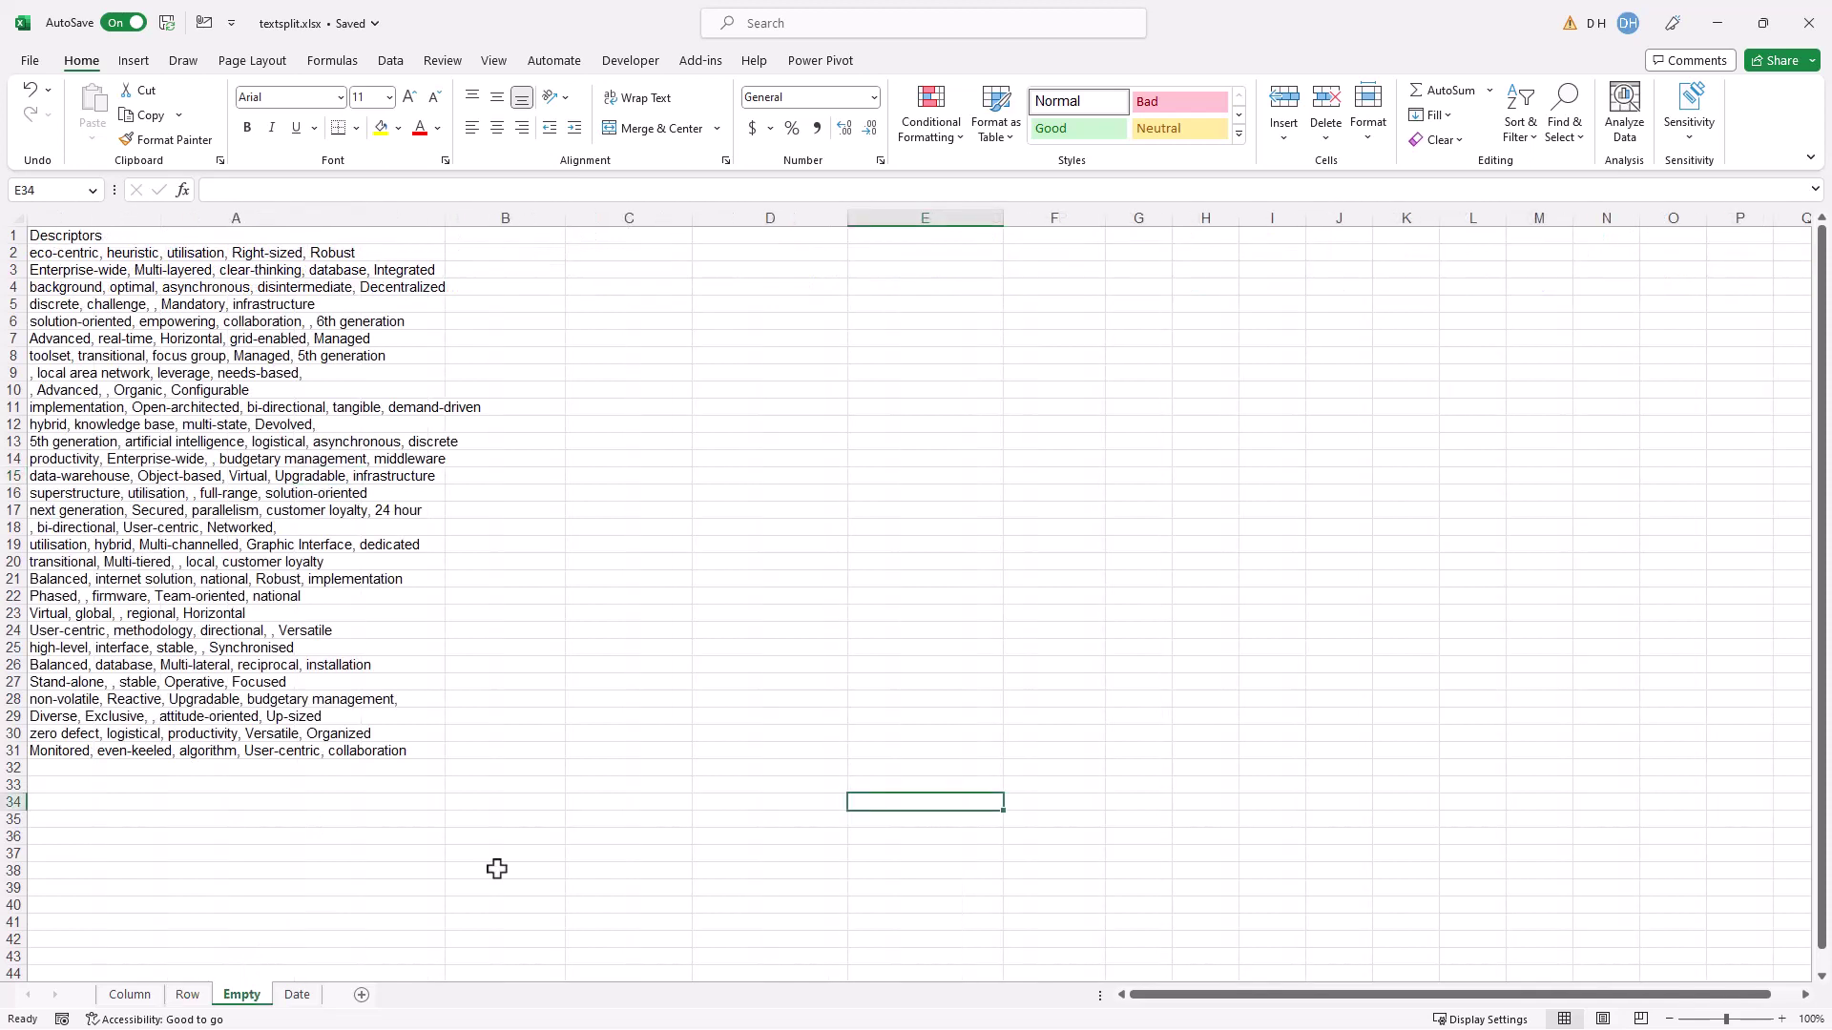
pyautogui.click(178, 307)
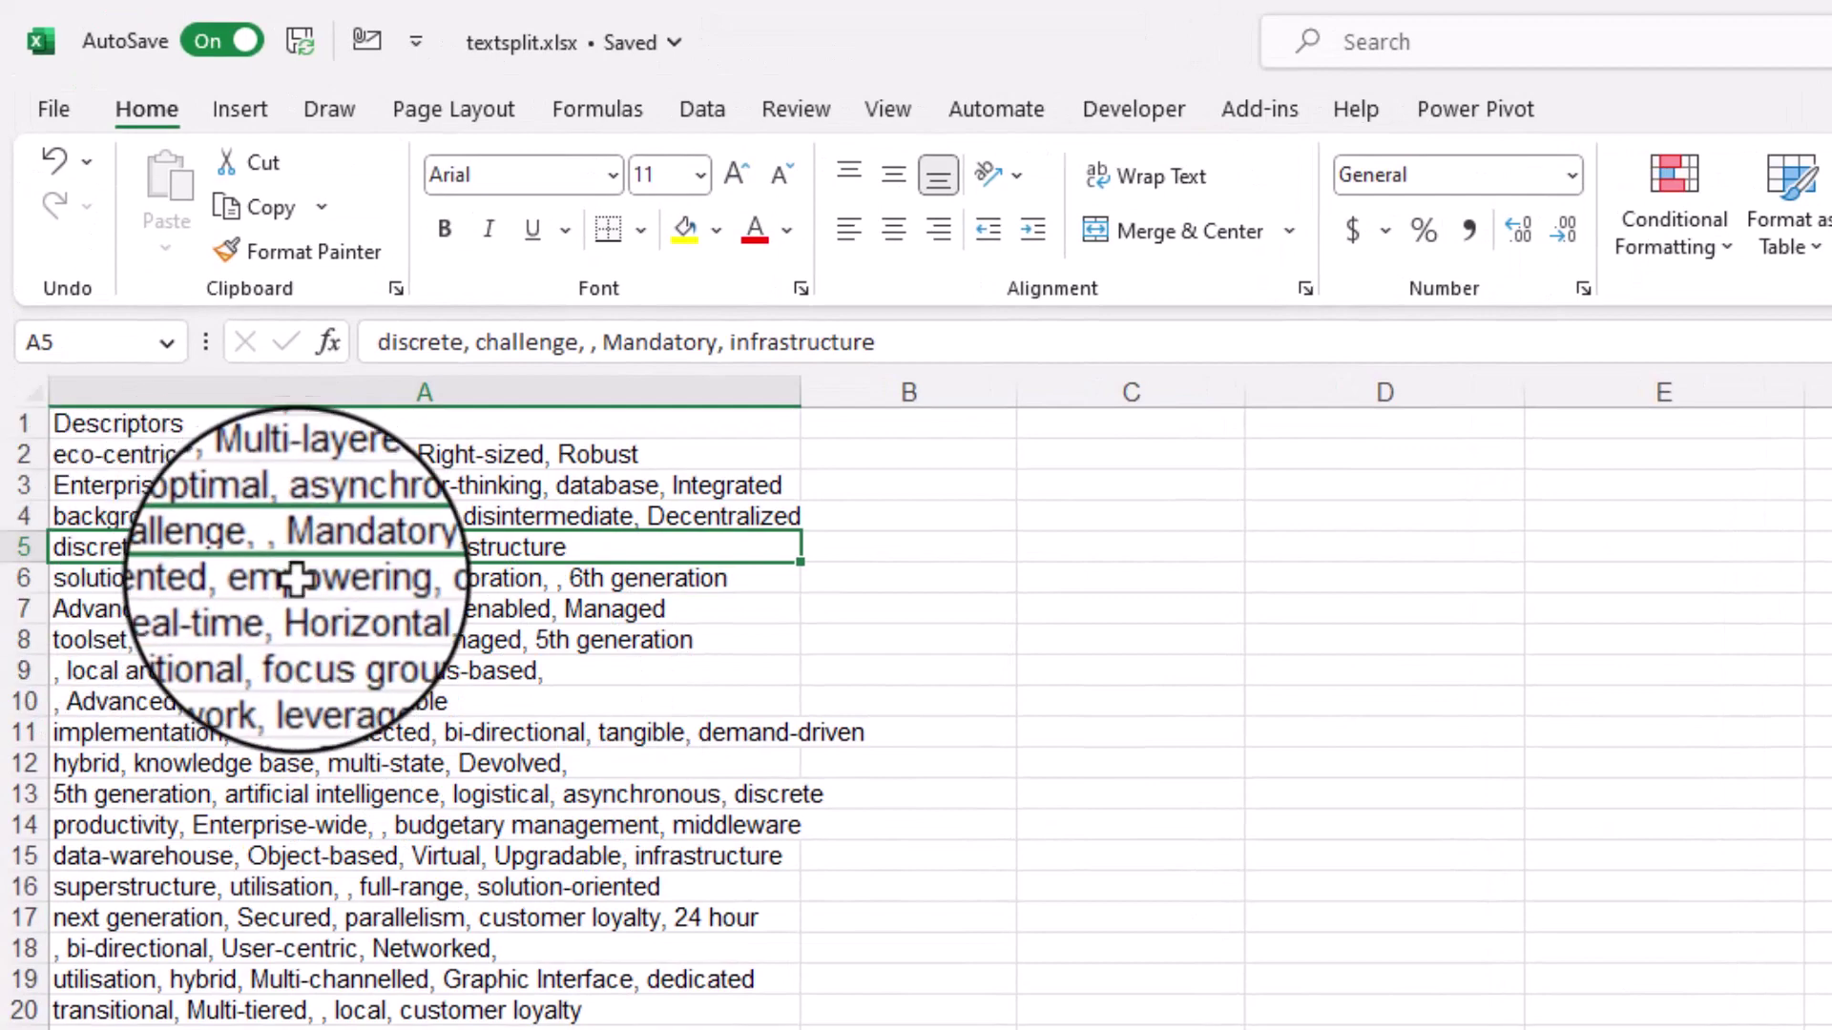
pyautogui.click(888, 444)
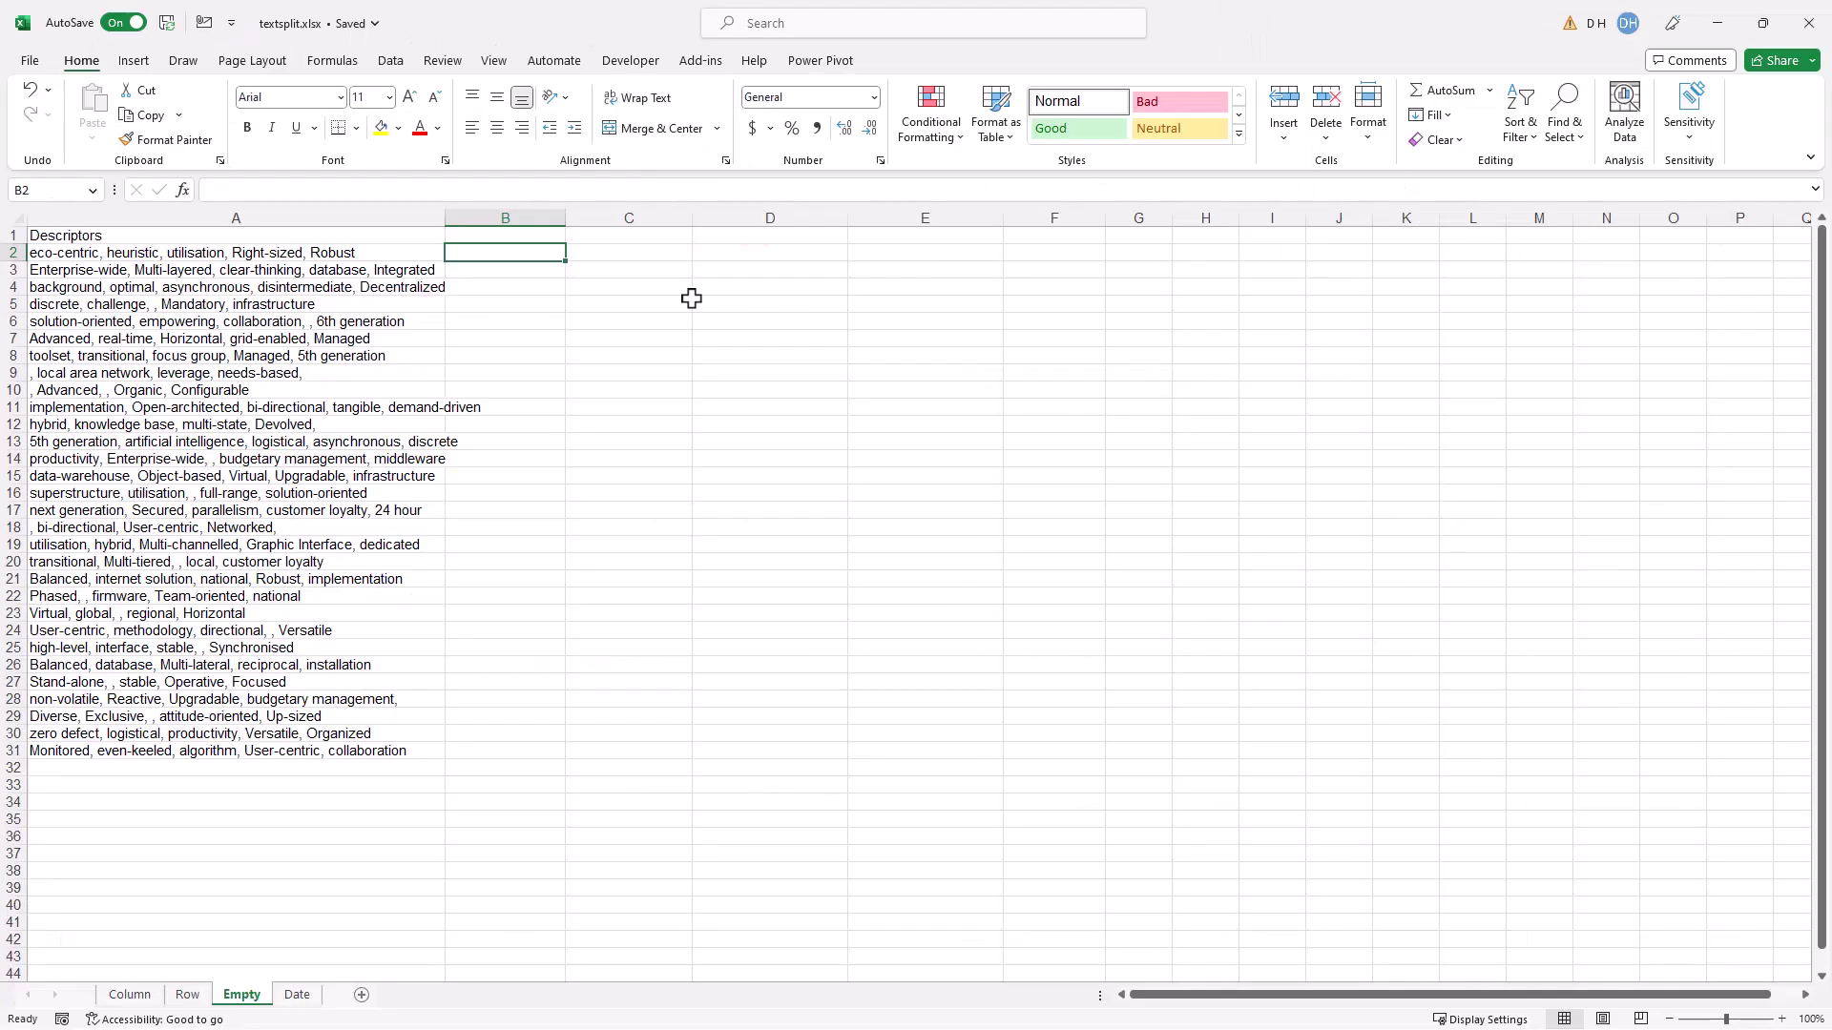
pyautogui.write('=')
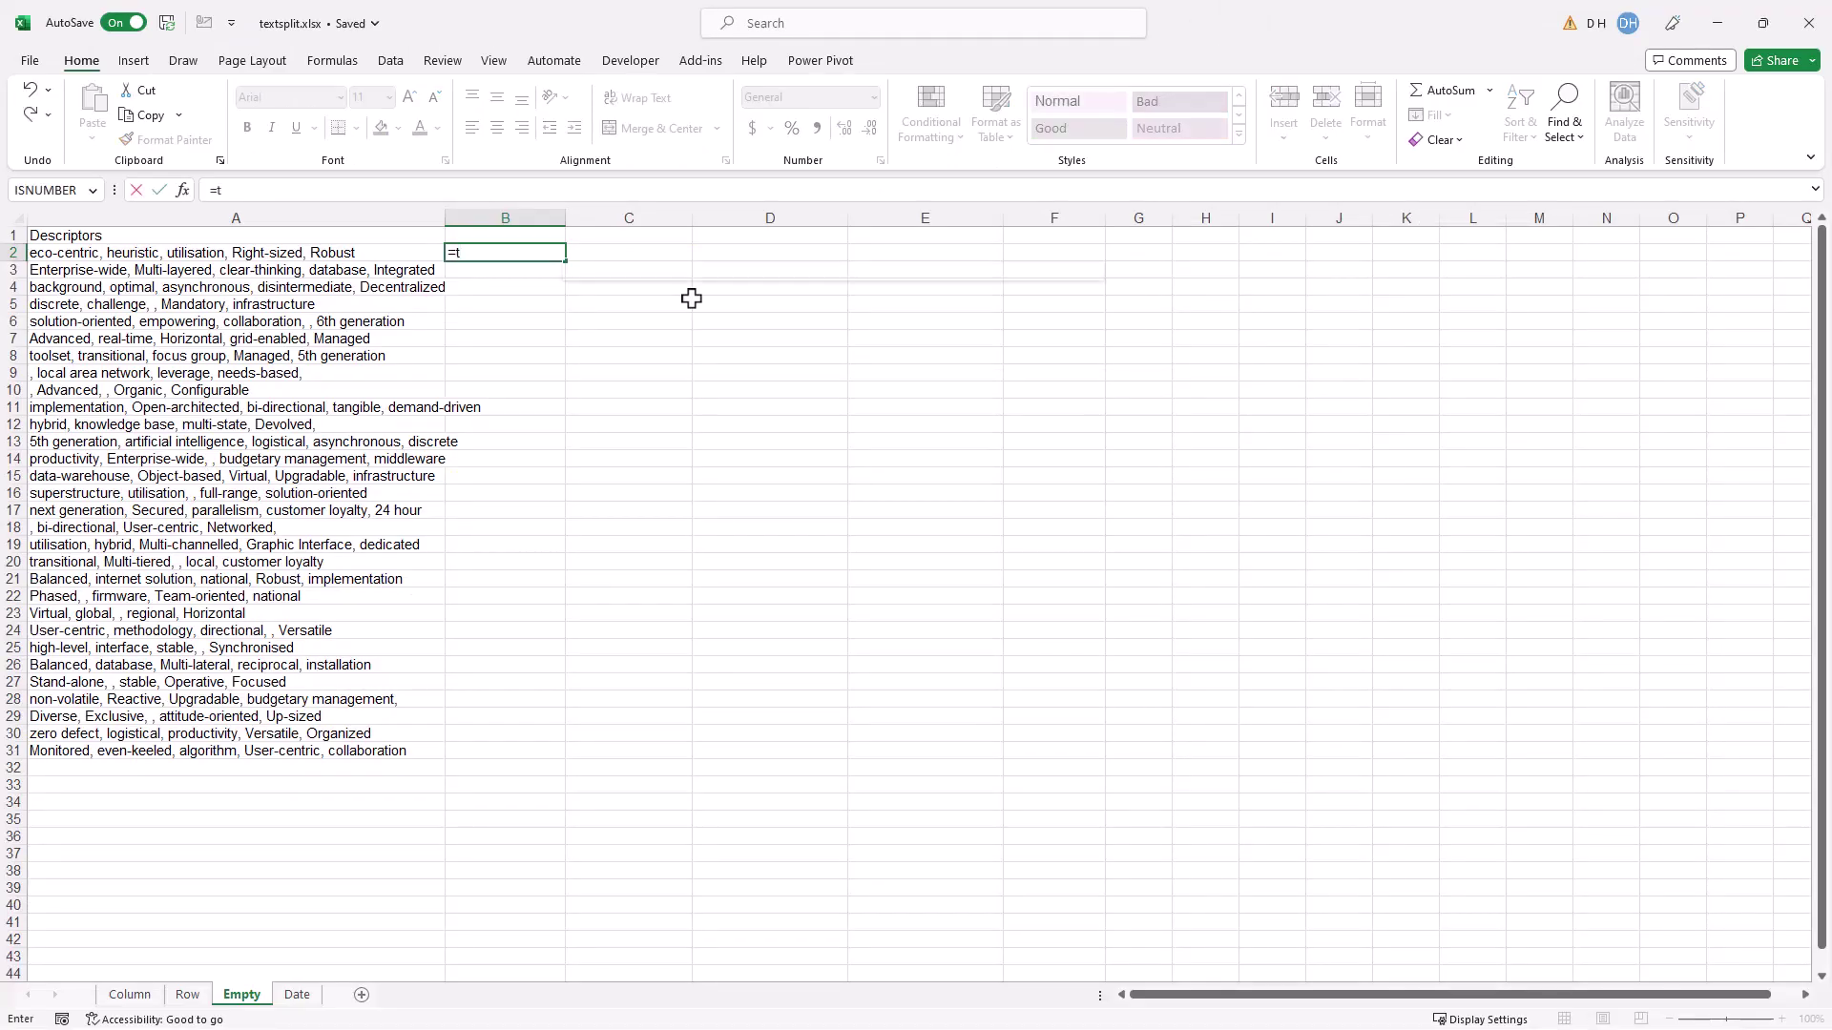
pyautogui.write('text')
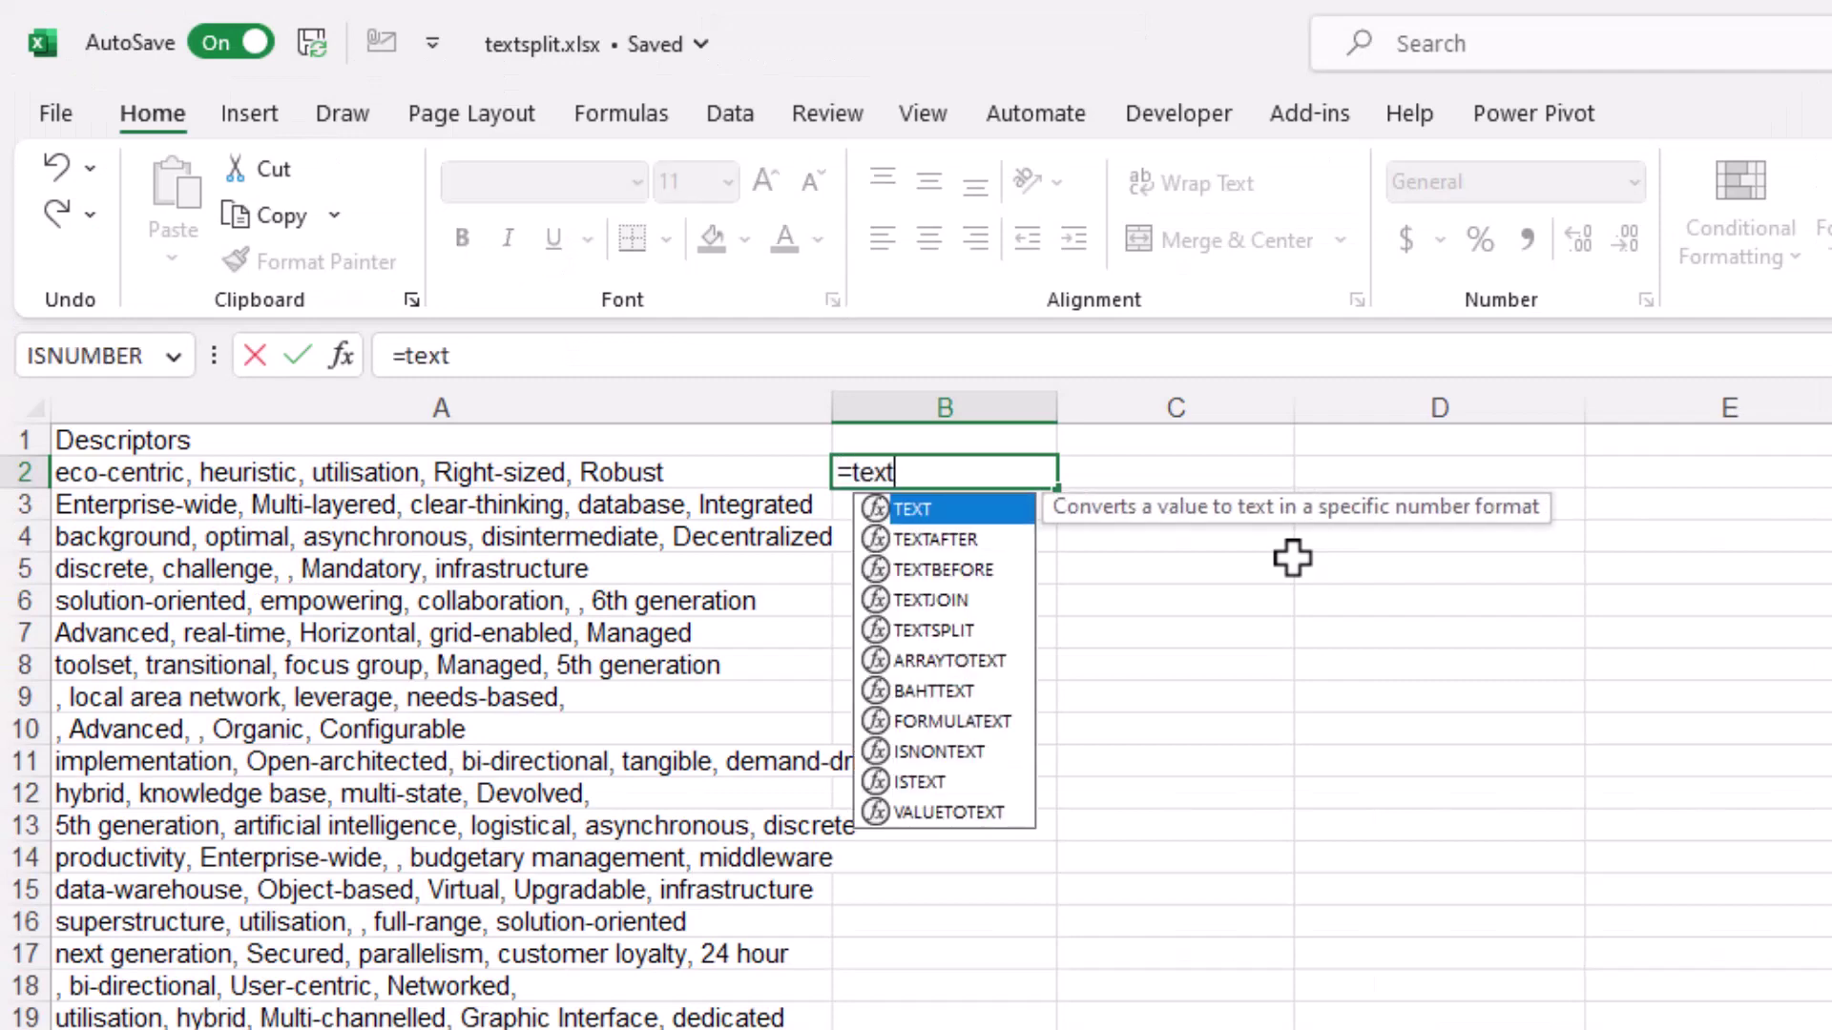
pyautogui.press('Tab')
pyautogui.press('BackSpace')
pyautogui.write('s')
pyautogui.press('Tab')
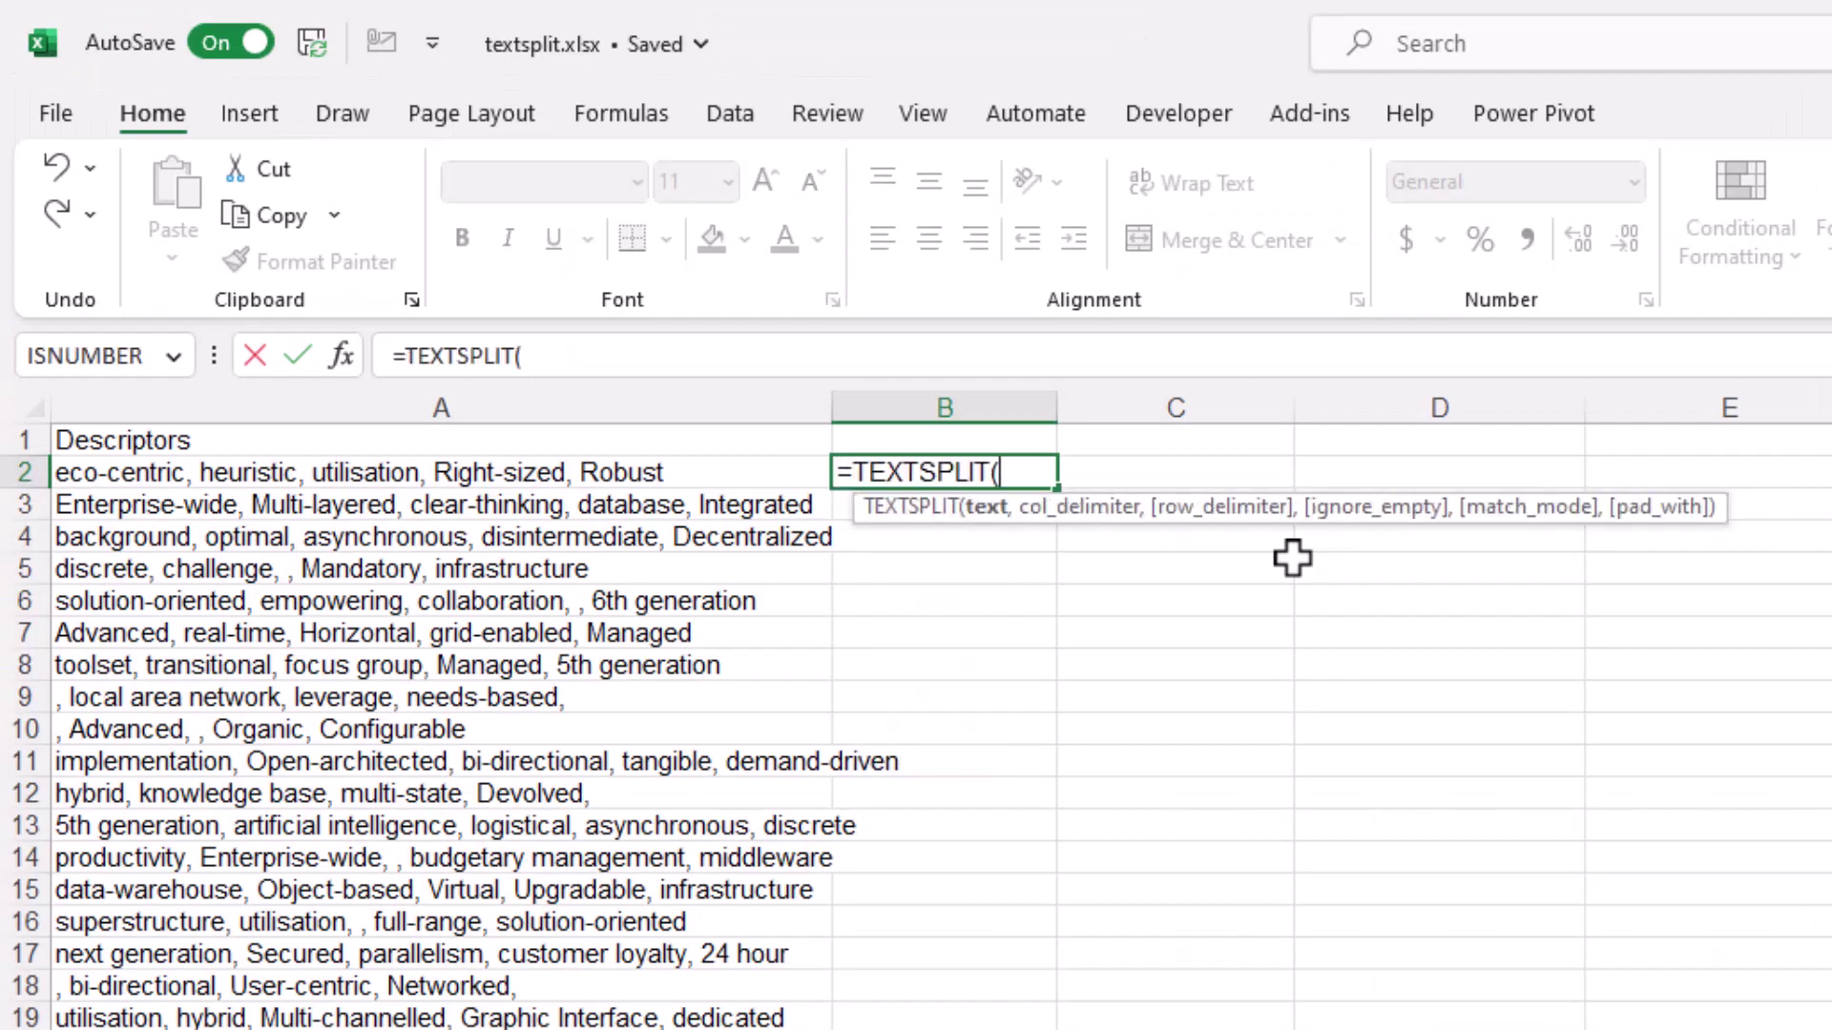
pyautogui.click(671, 468)
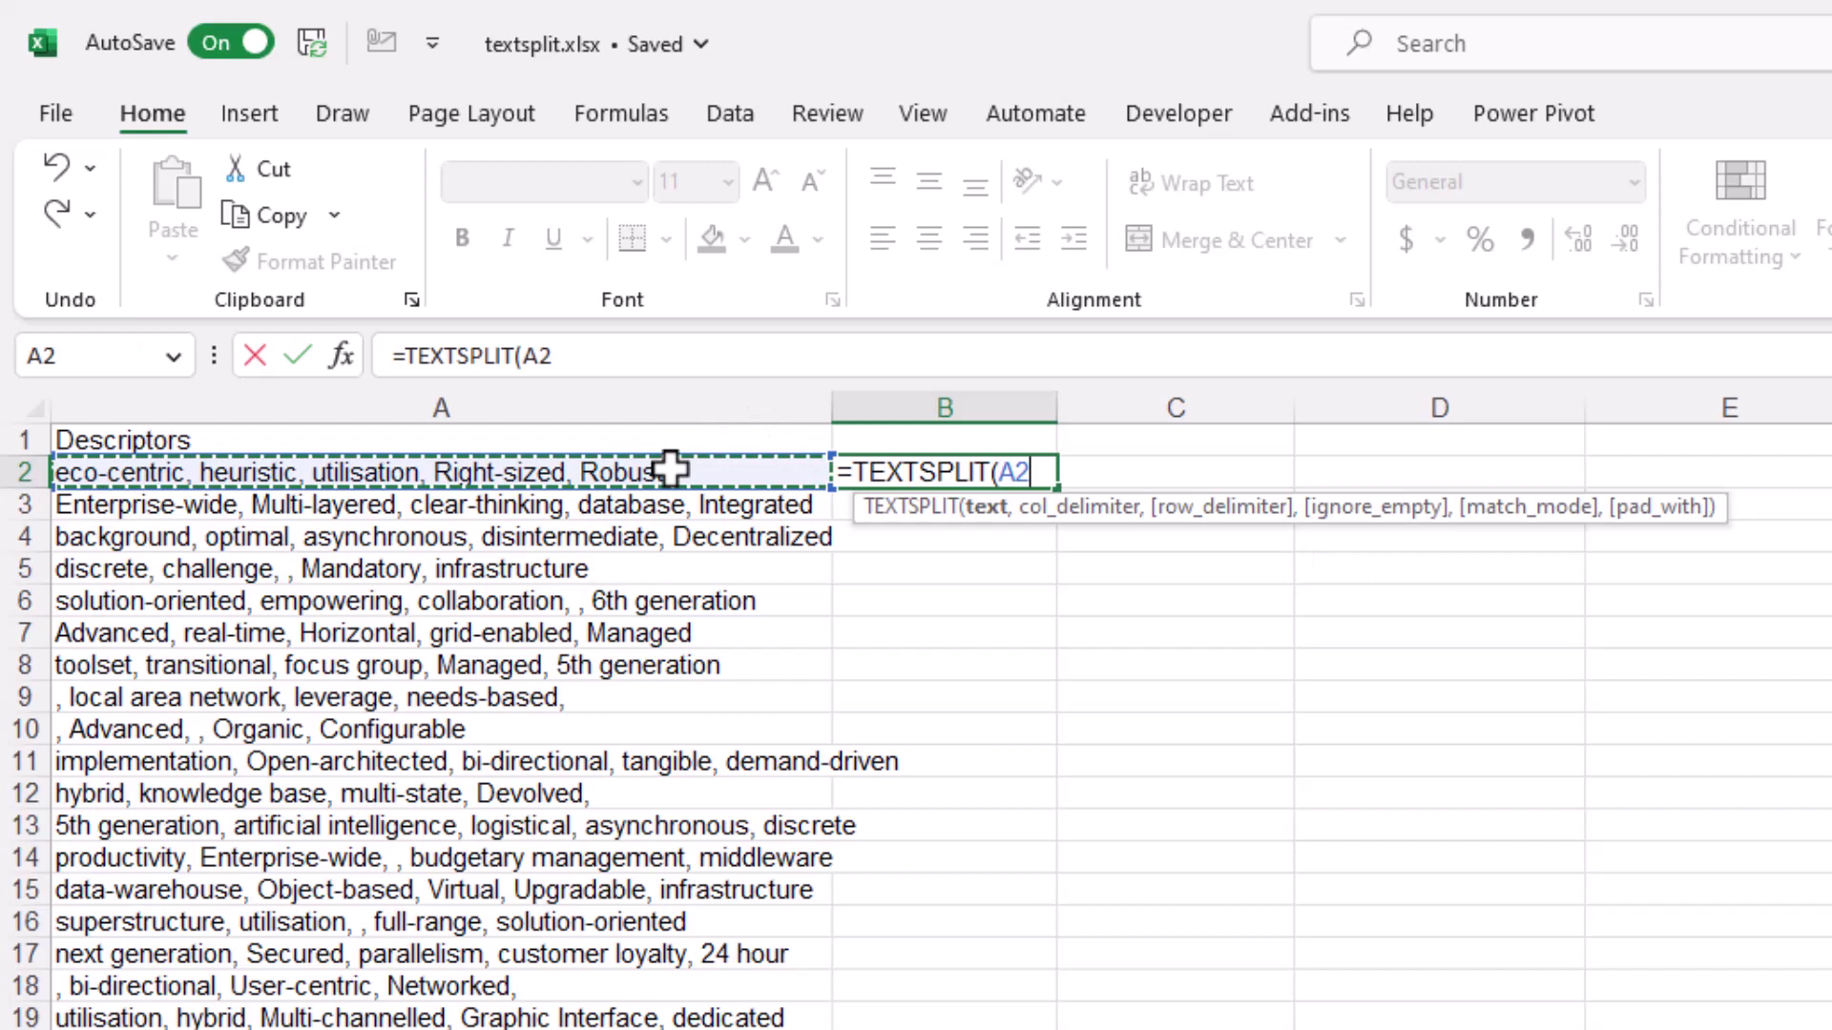
pyautogui.write(',",')
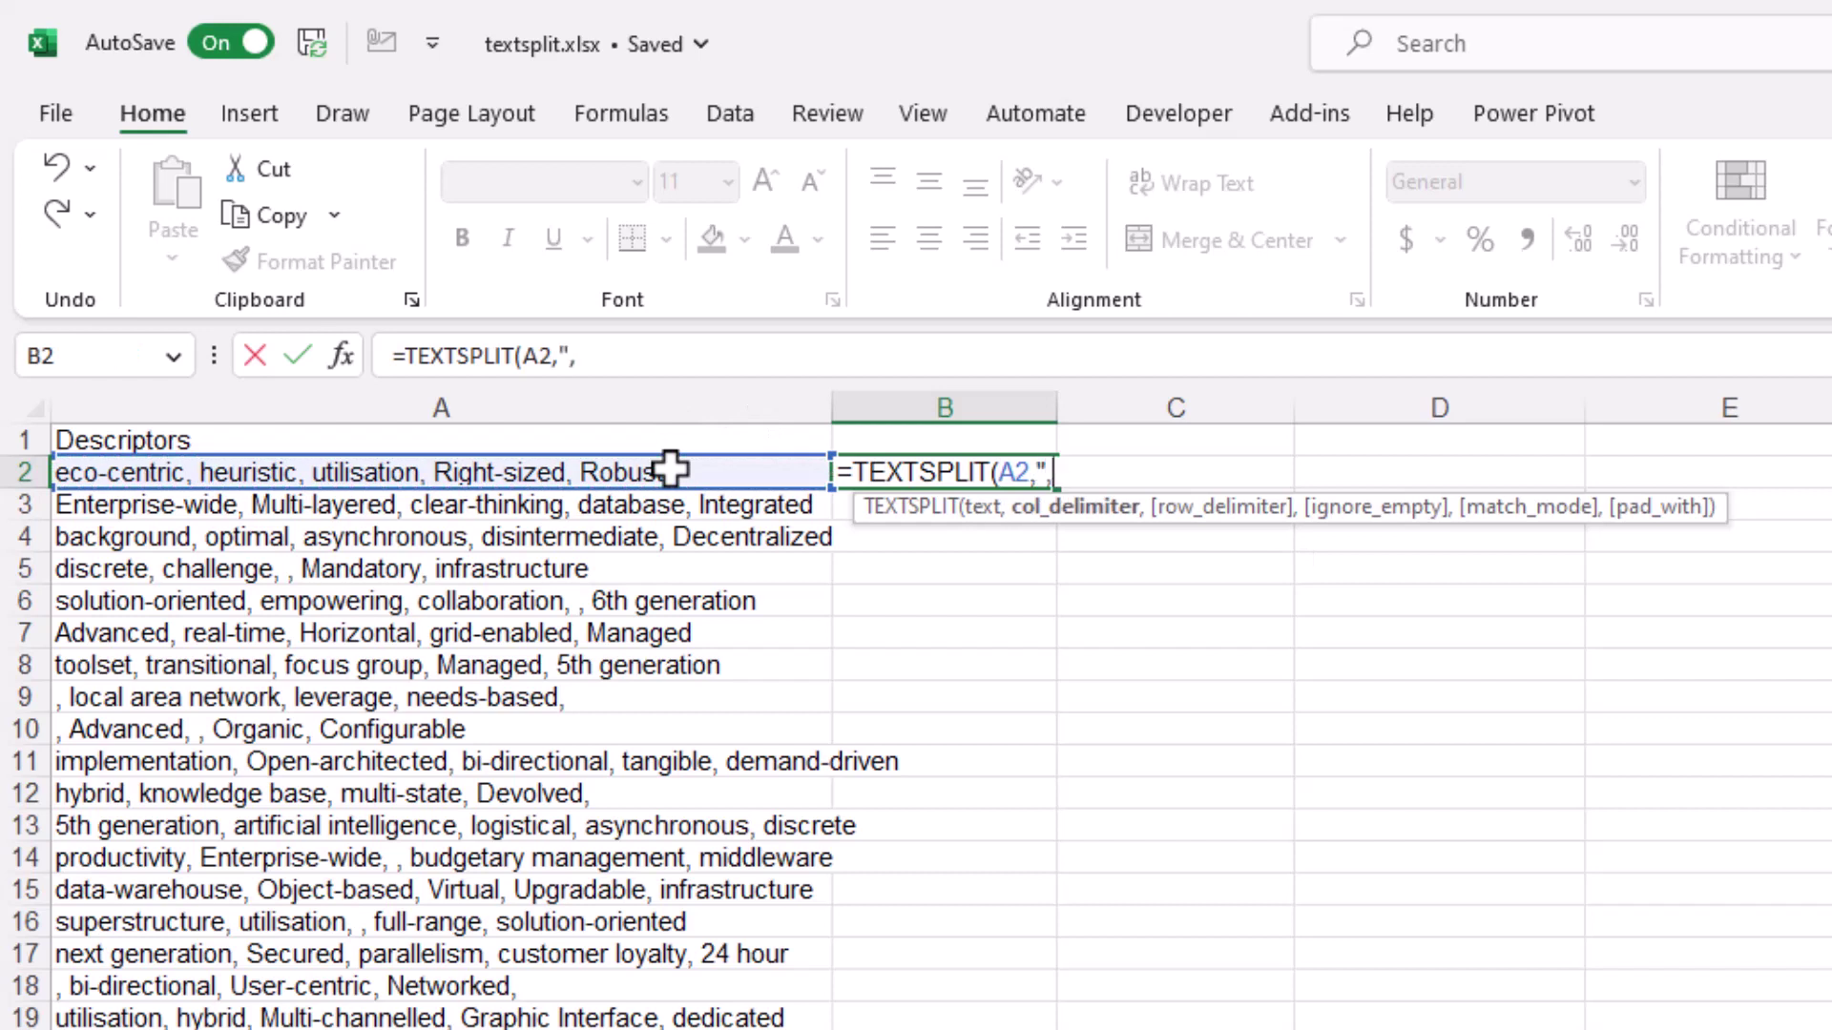
pyautogui.write('")')
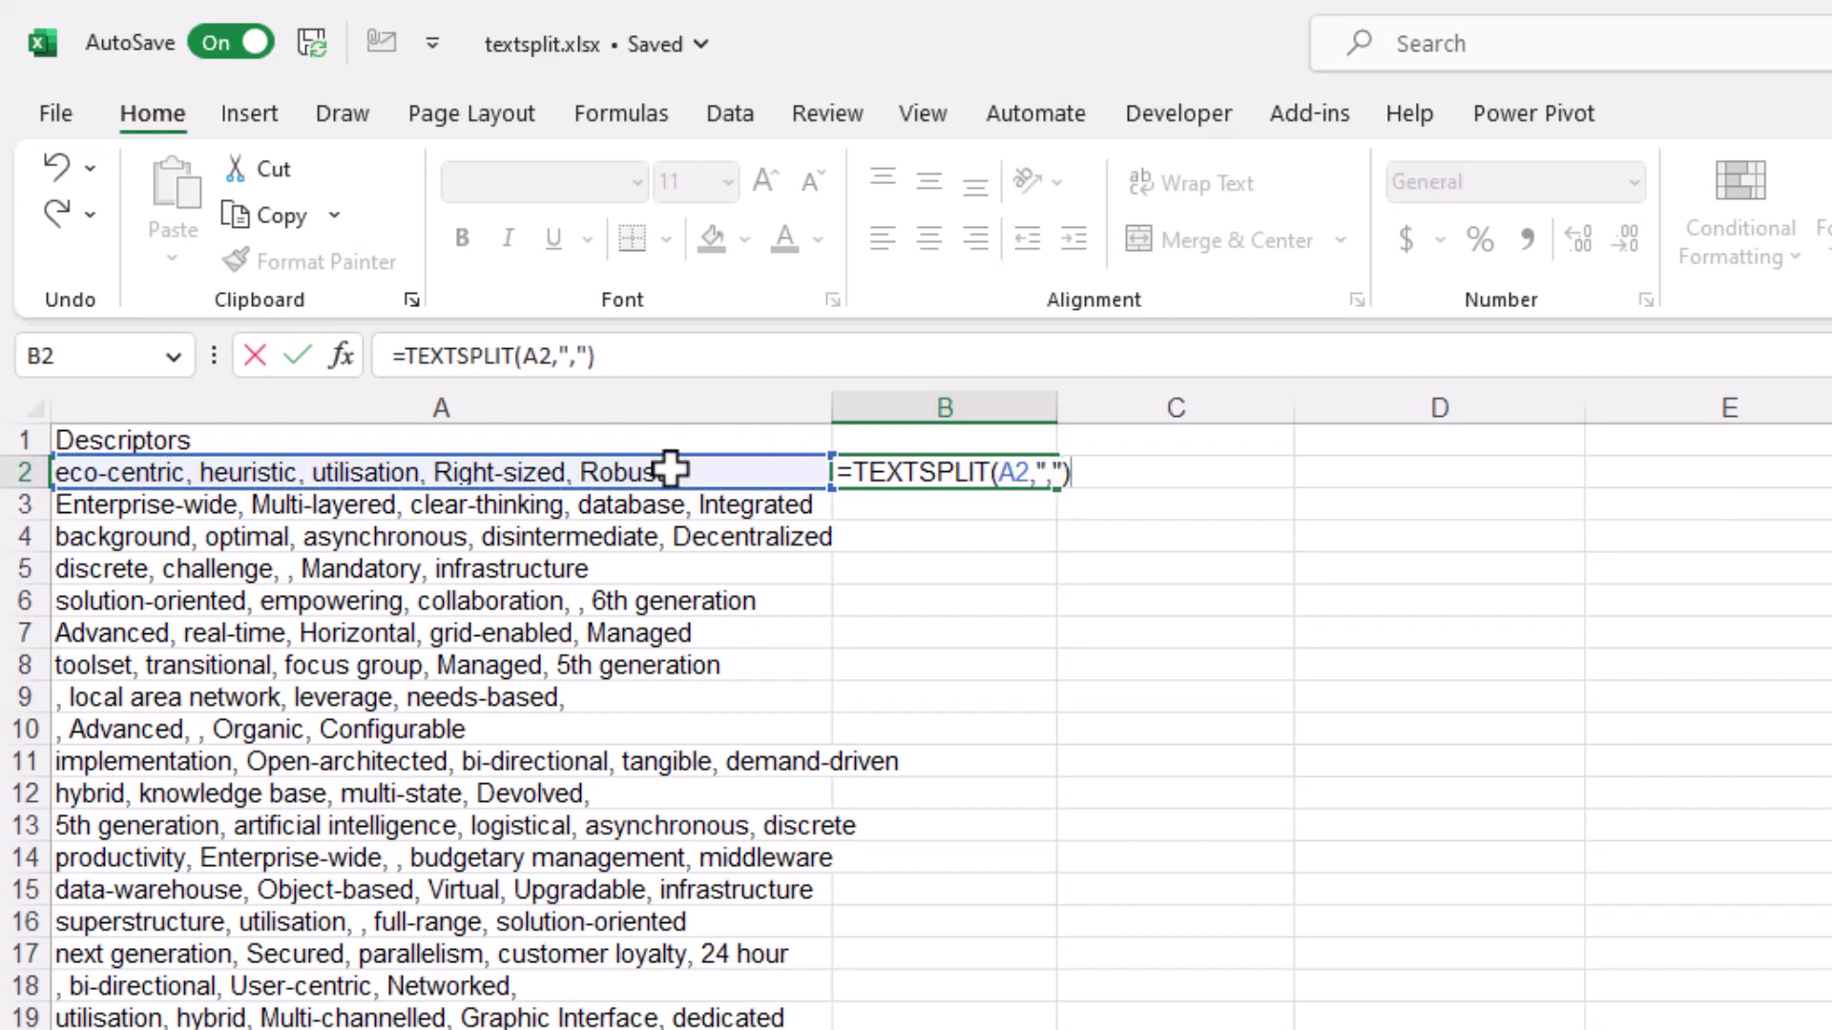
pyautogui.press('Return')
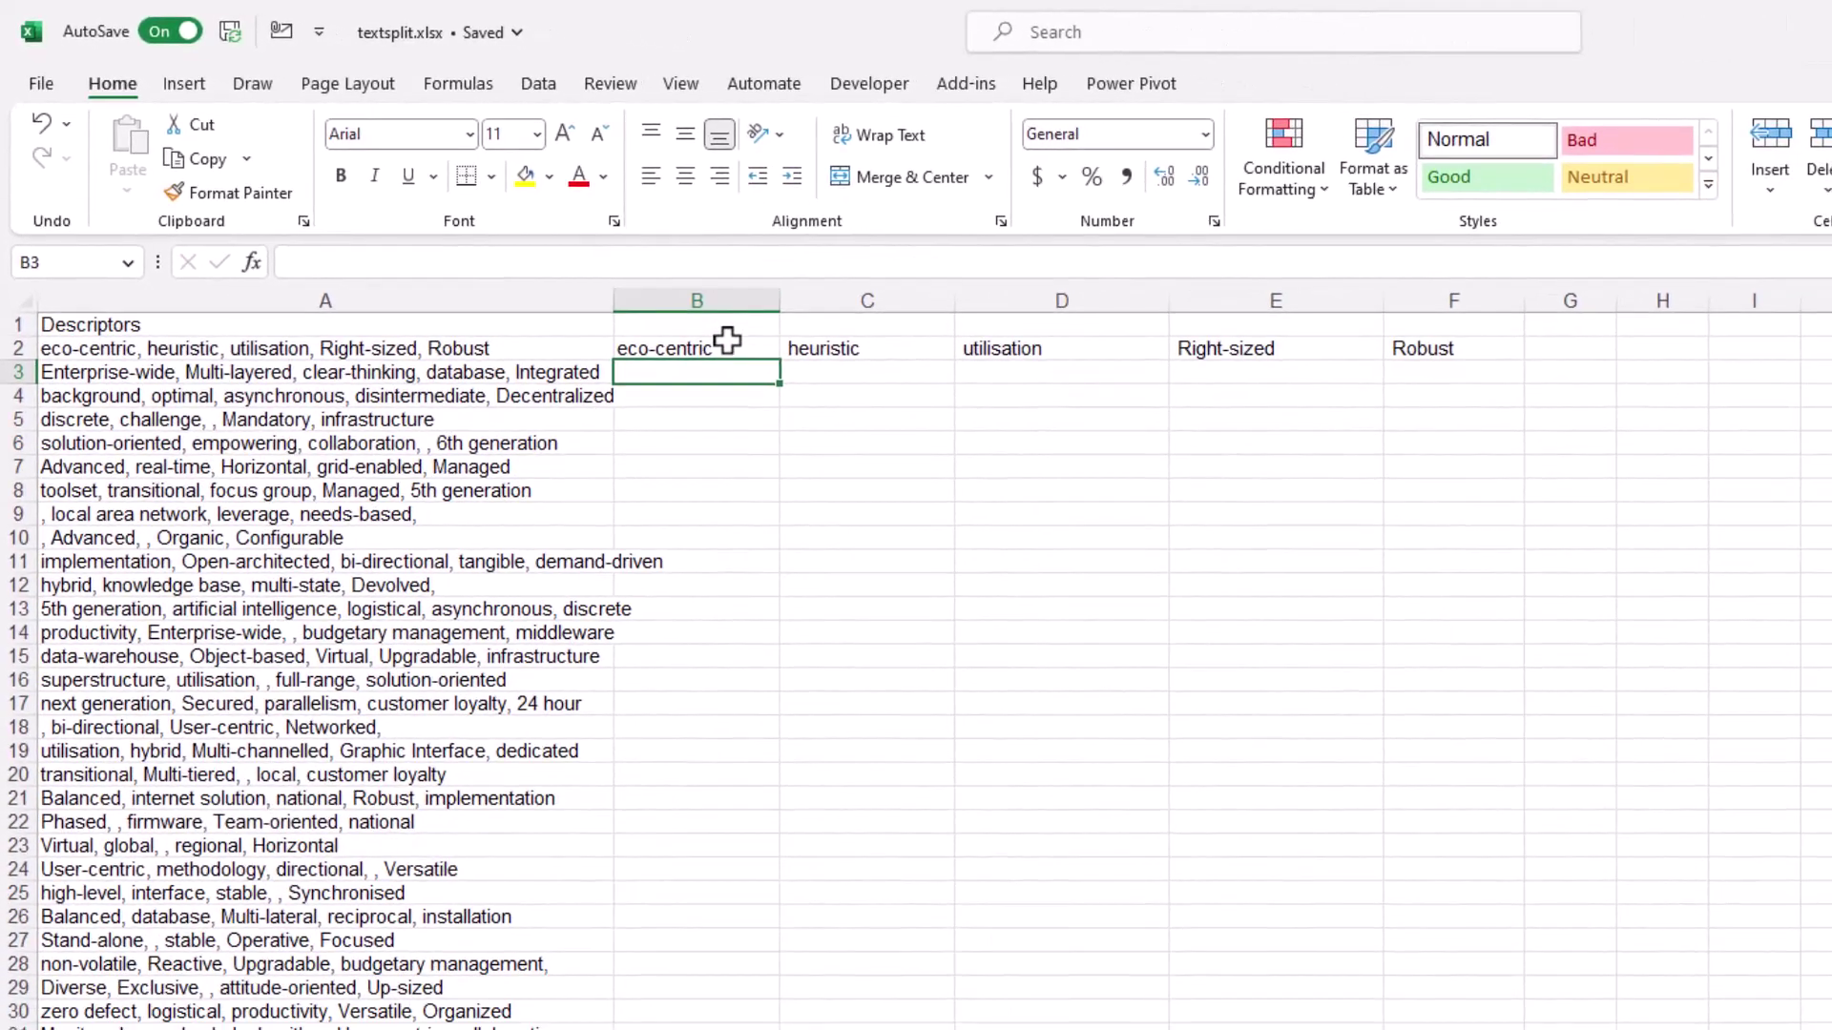
# Step: Fill the formula down every Descriptors row and check row 5's blank gap
pyautogui.click(987, 466)
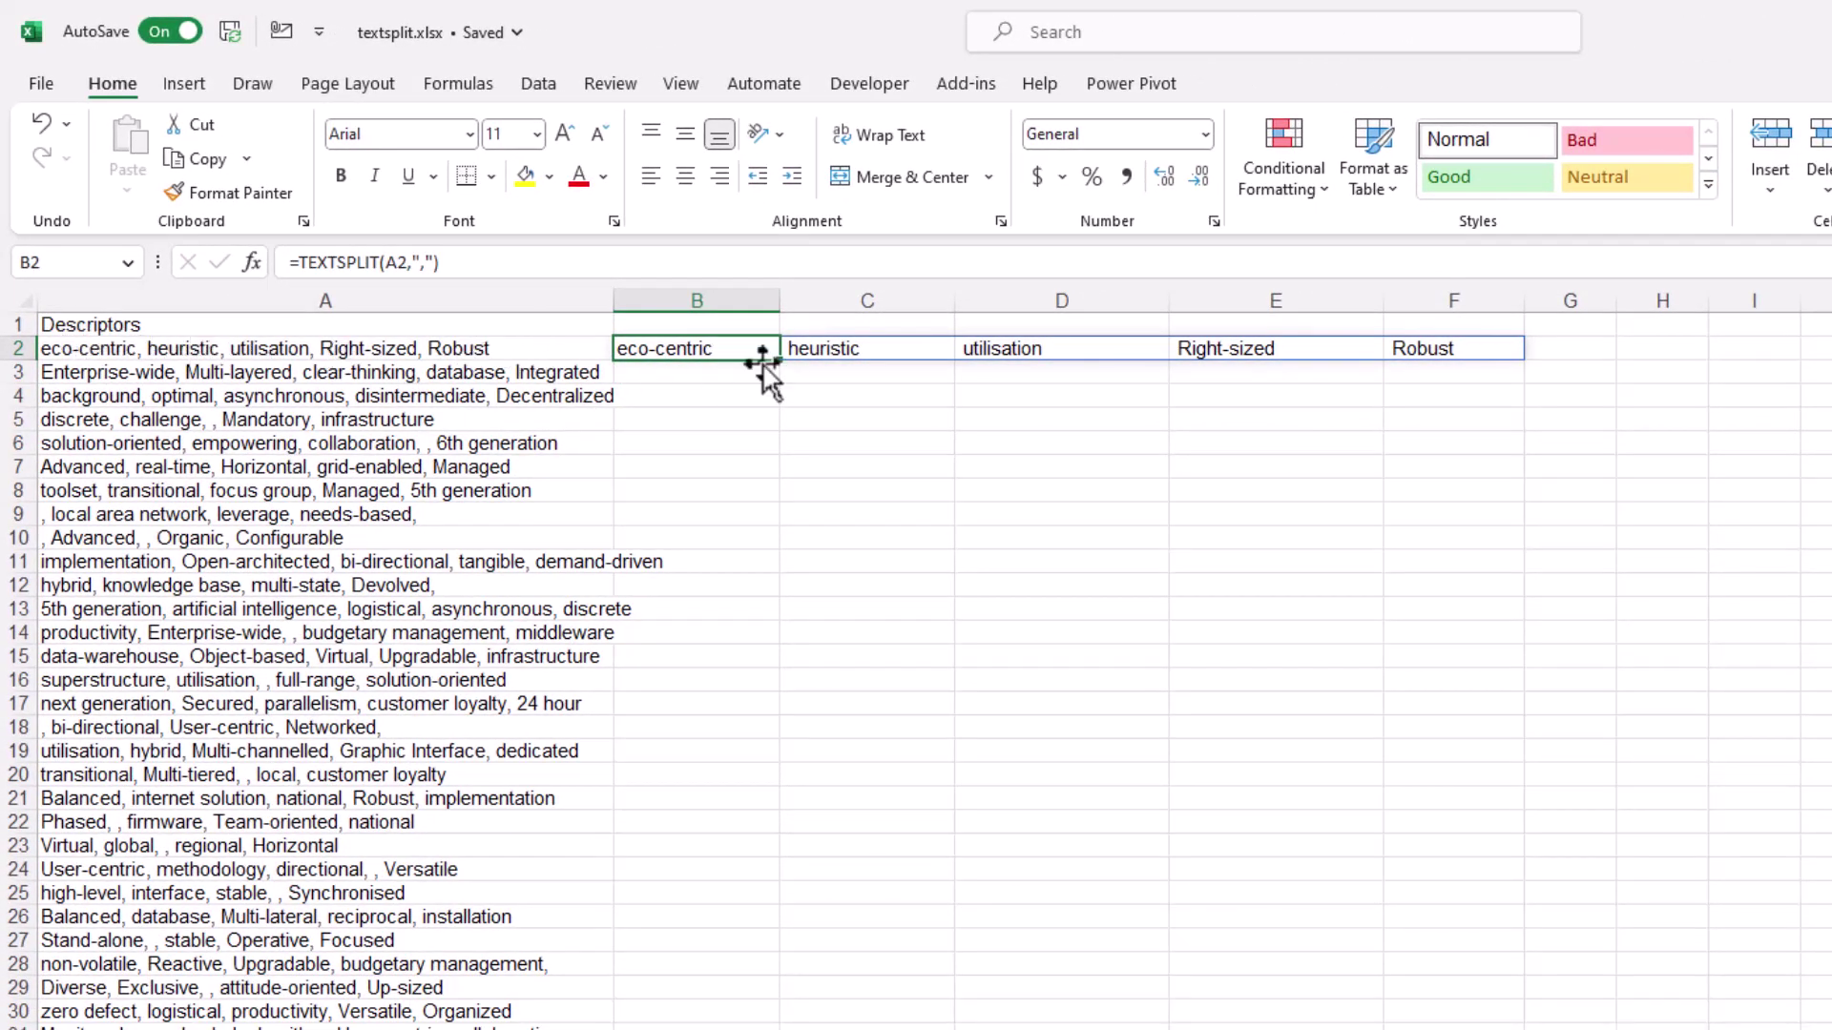
pyautogui.moveTo(781, 363); pyautogui.dragTo(763, 1029)
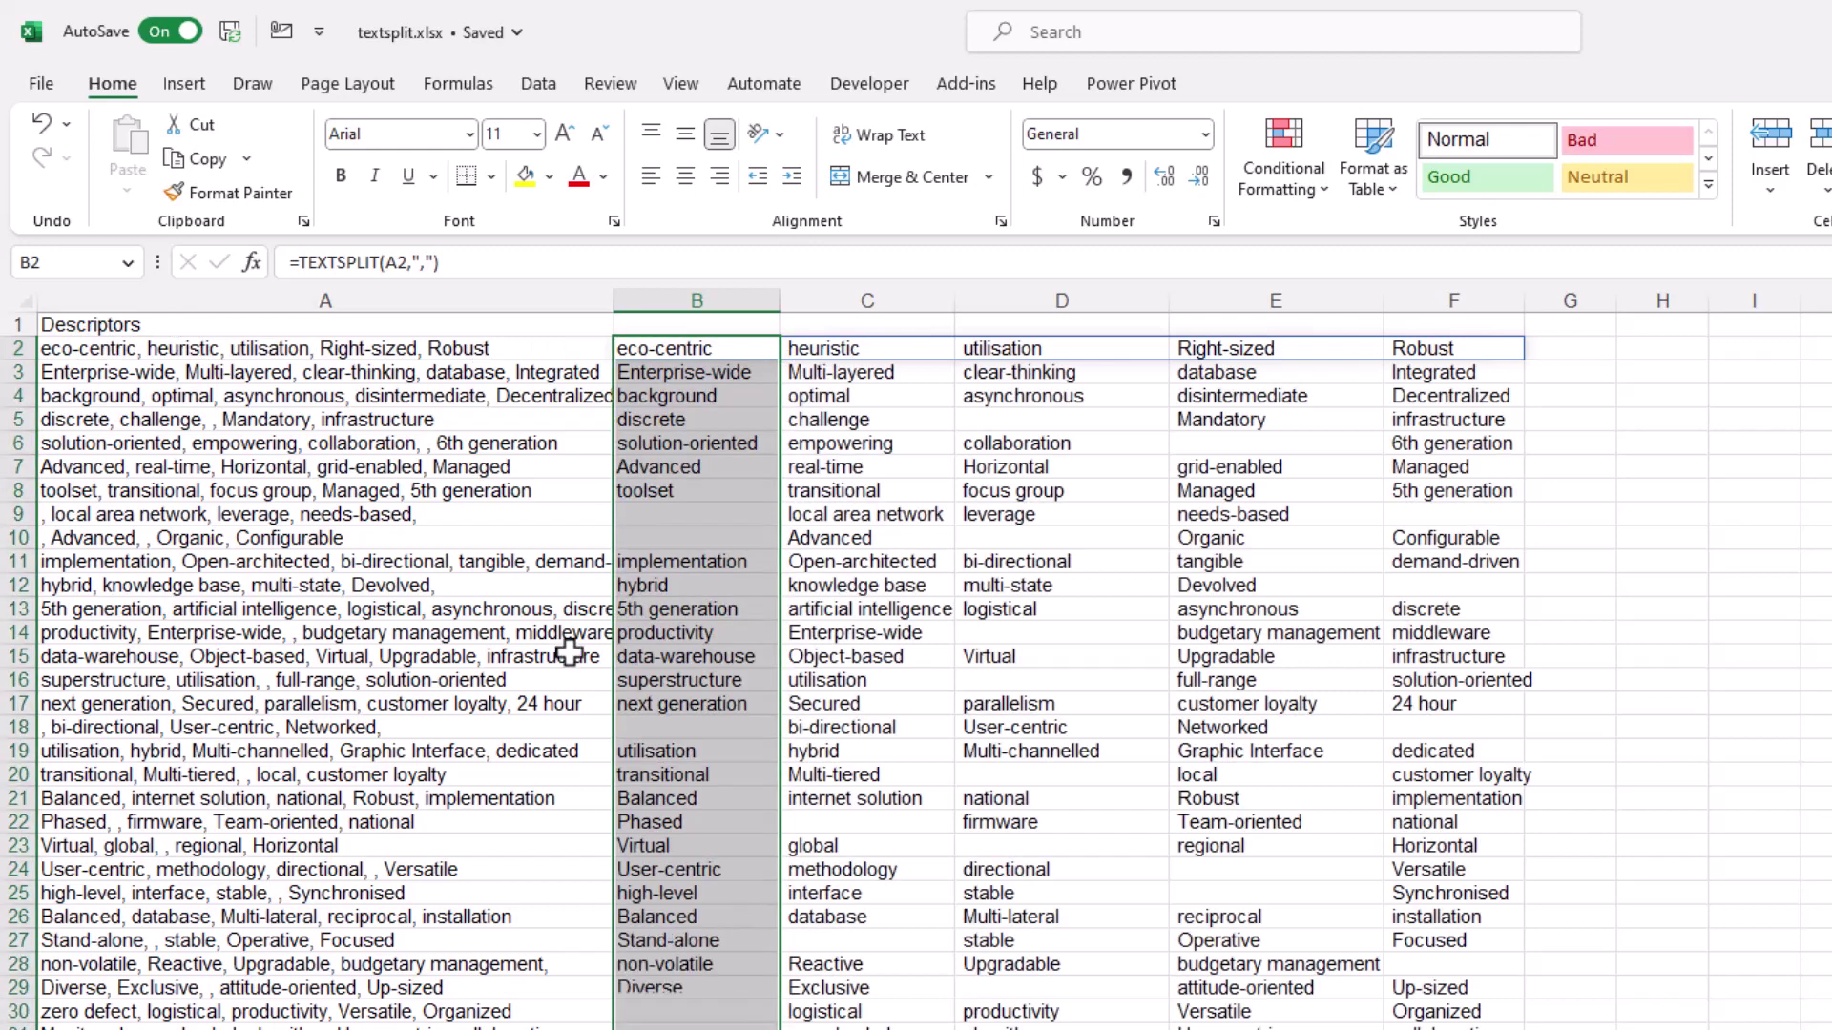
pyautogui.click(999, 428)
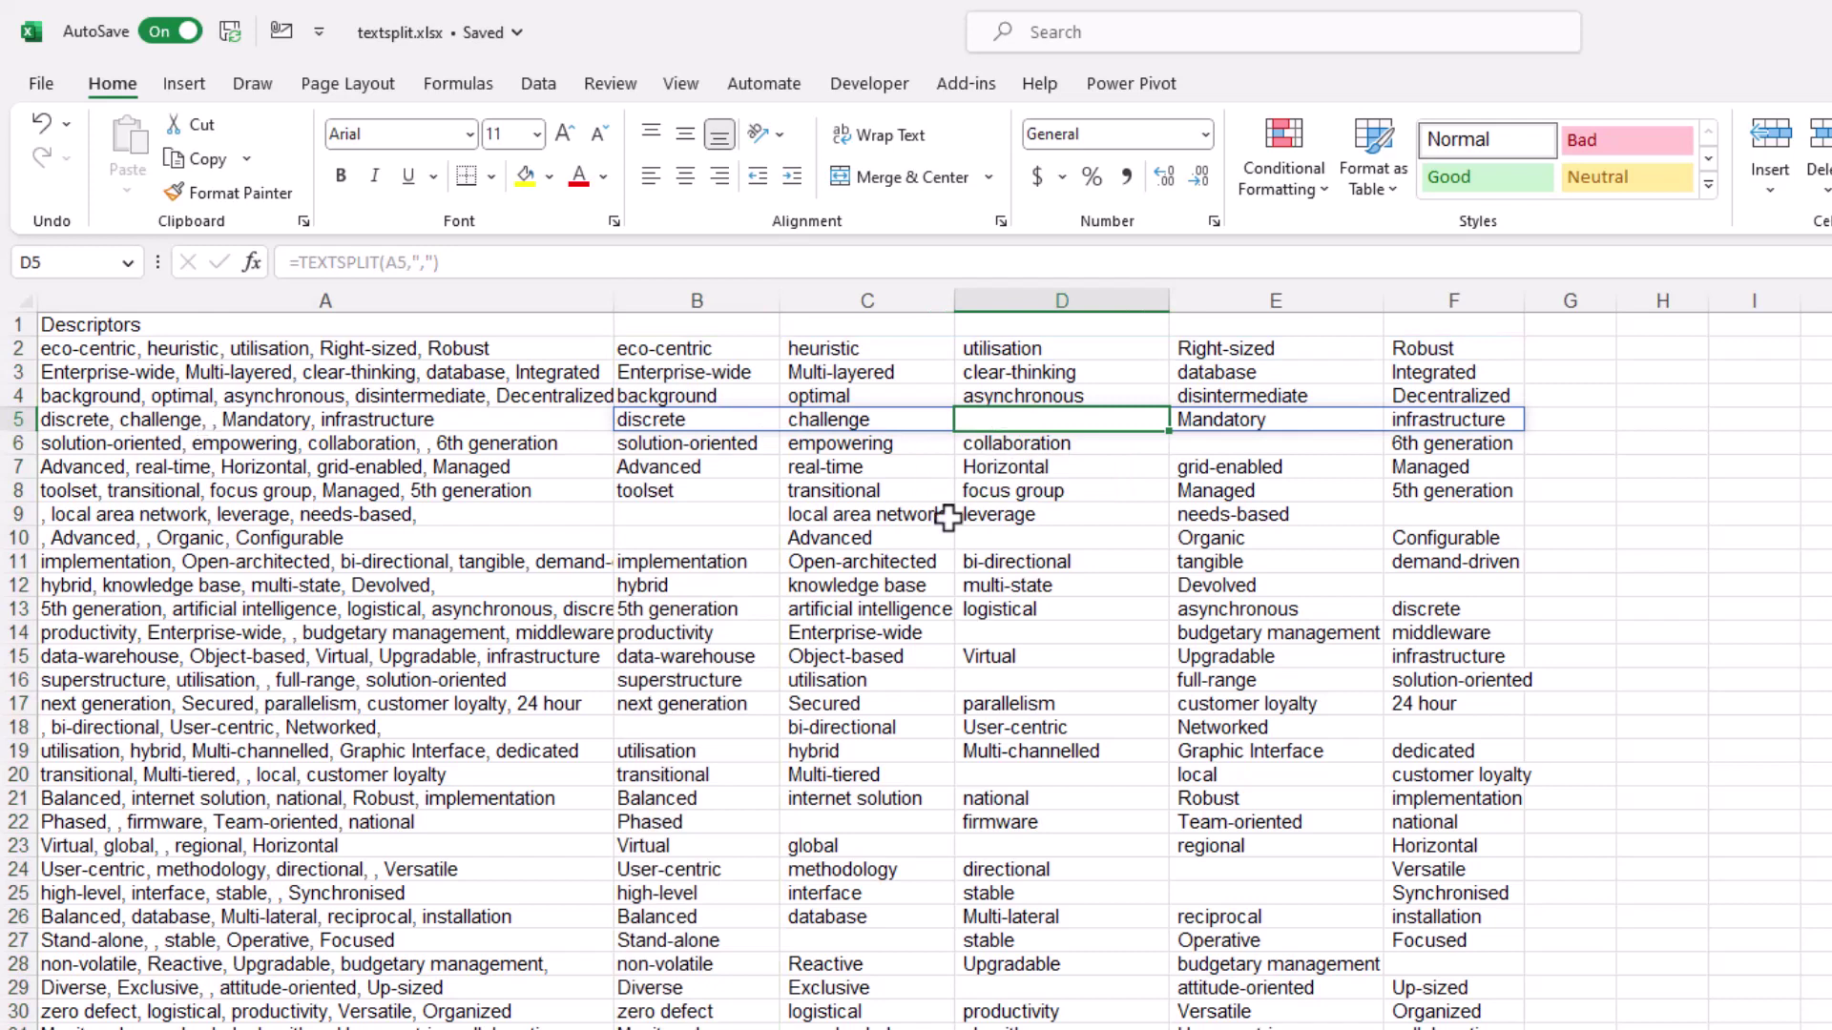
# Step: Change B2's formula to =TEXTSPLIT(A2,", ",,TRUE) to skip empty items, and fill it down
pyautogui.click(706, 351)
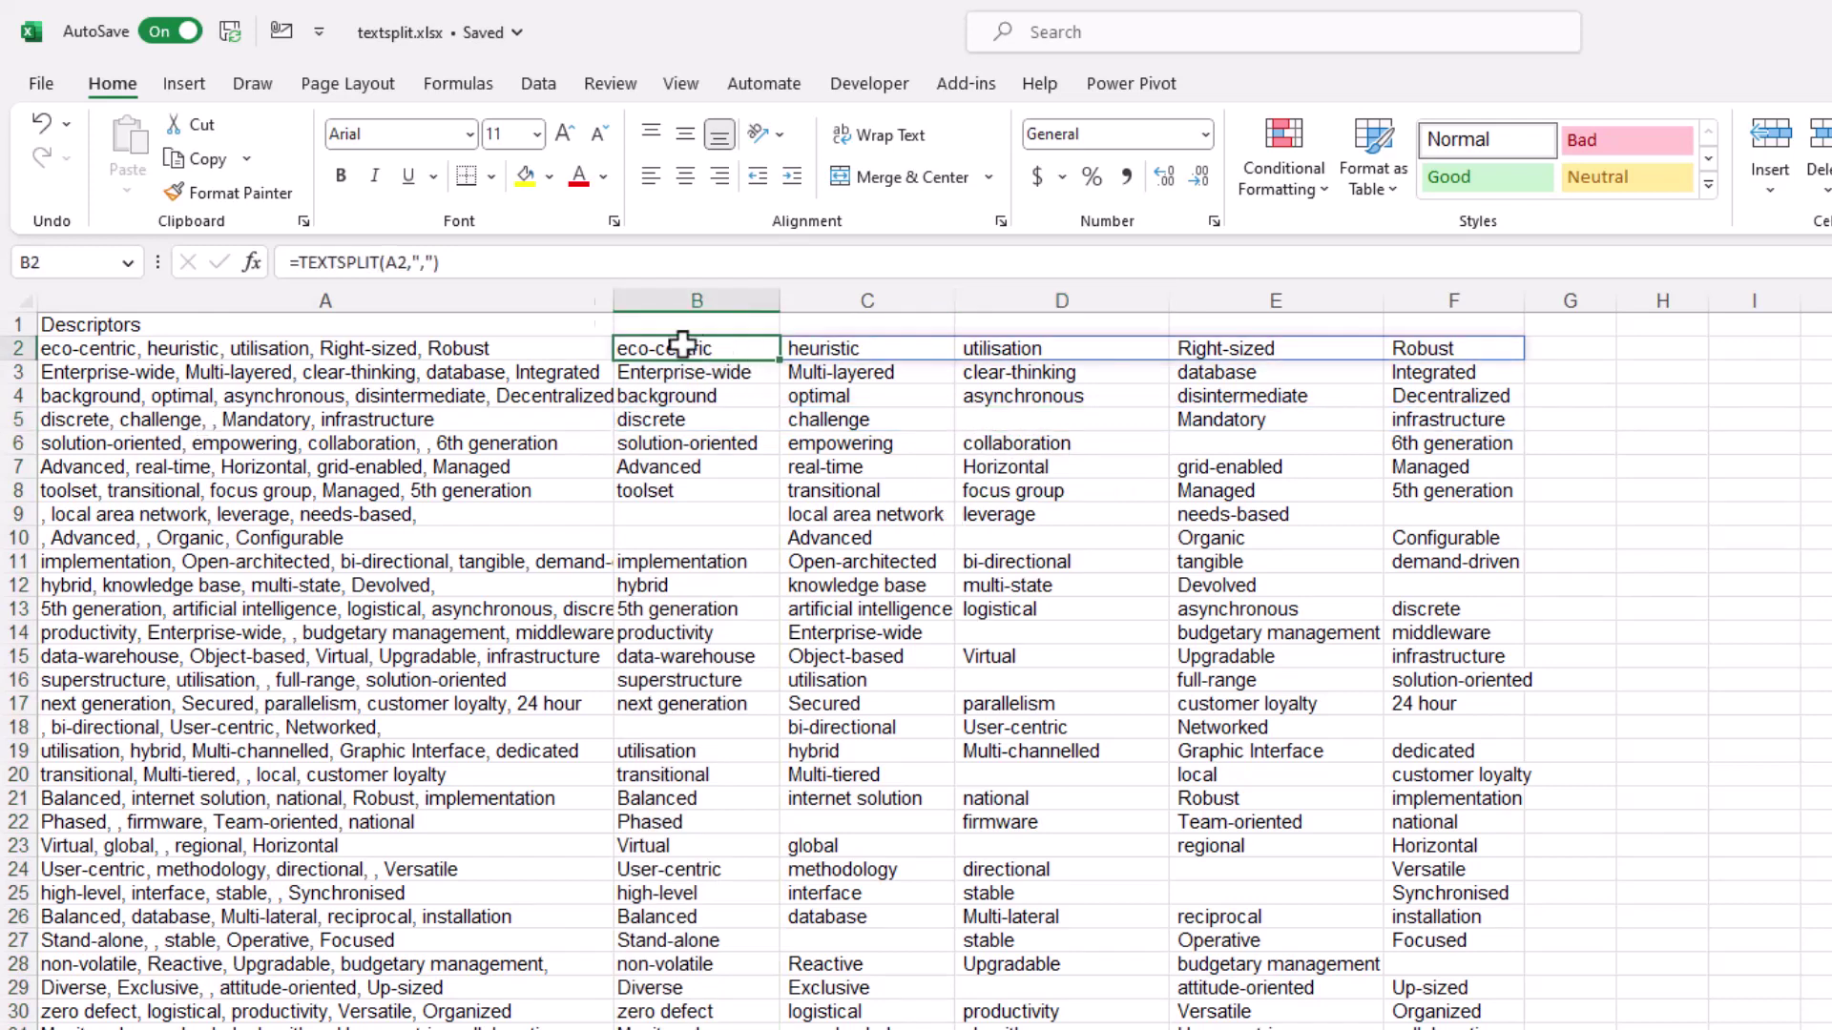
pyautogui.click(486, 263)
pyautogui.press('BackSpace')
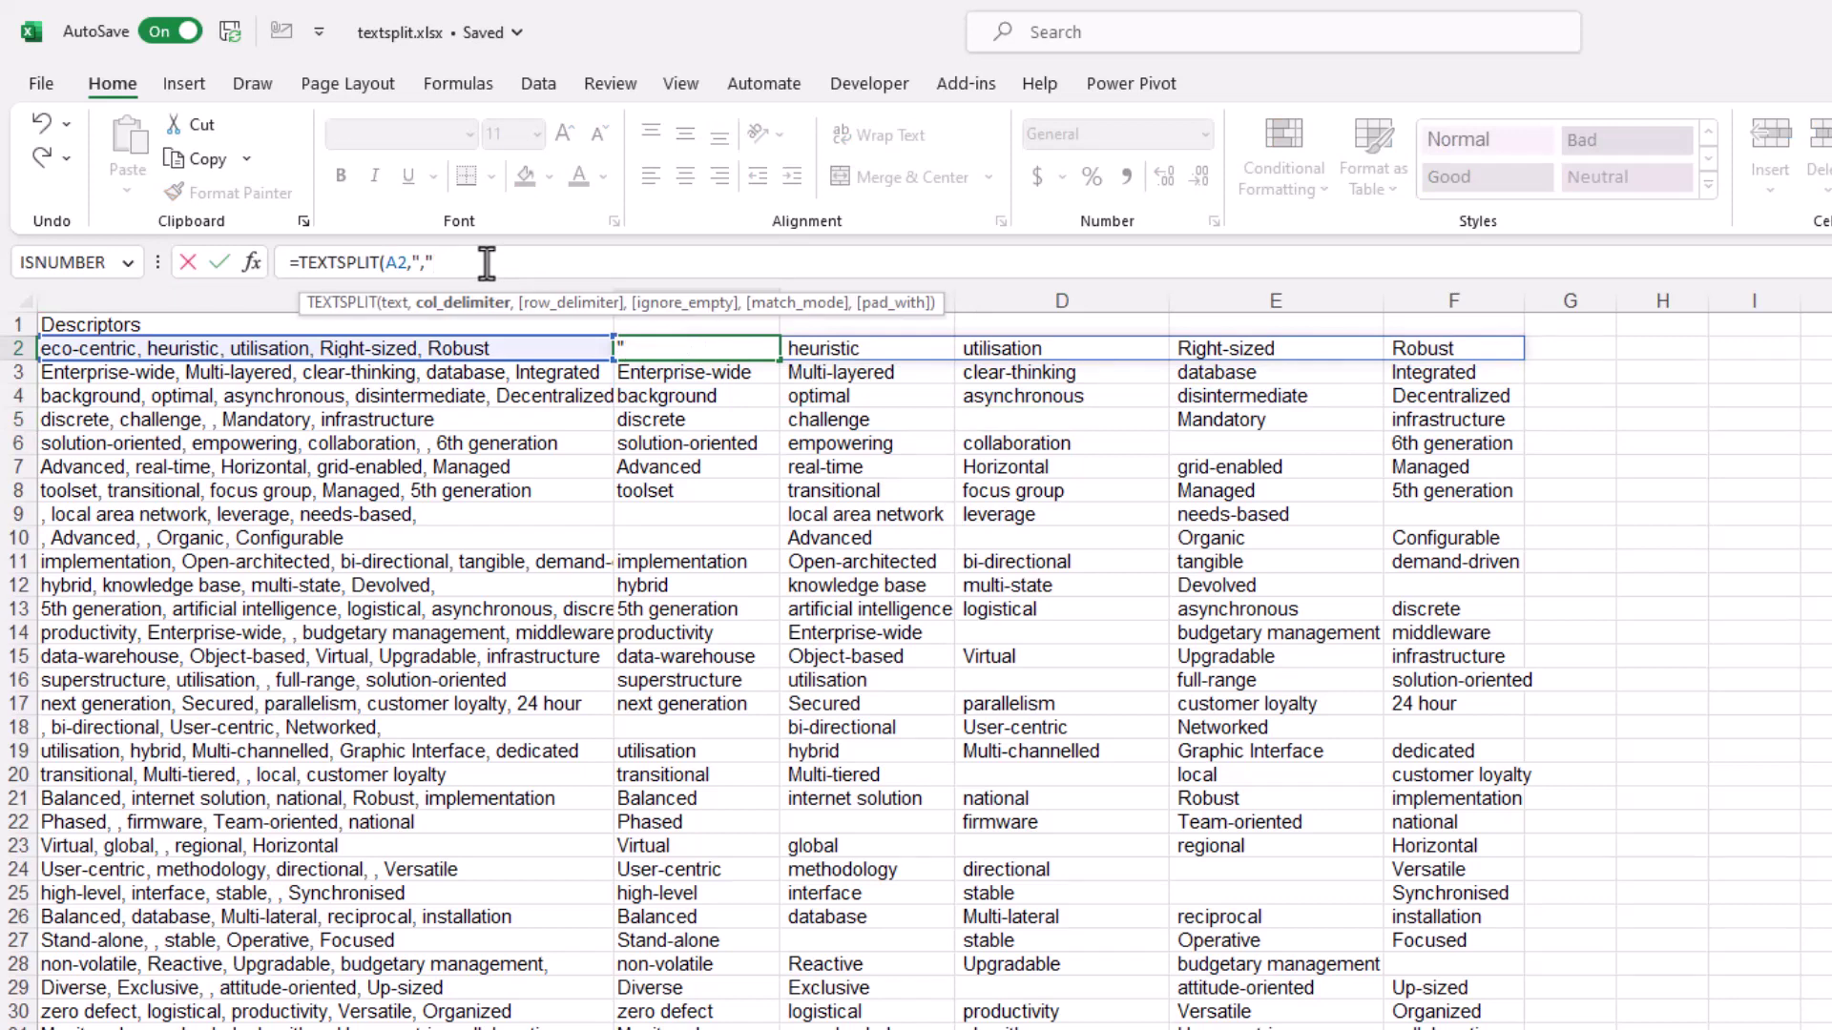
pyautogui.write(',,')
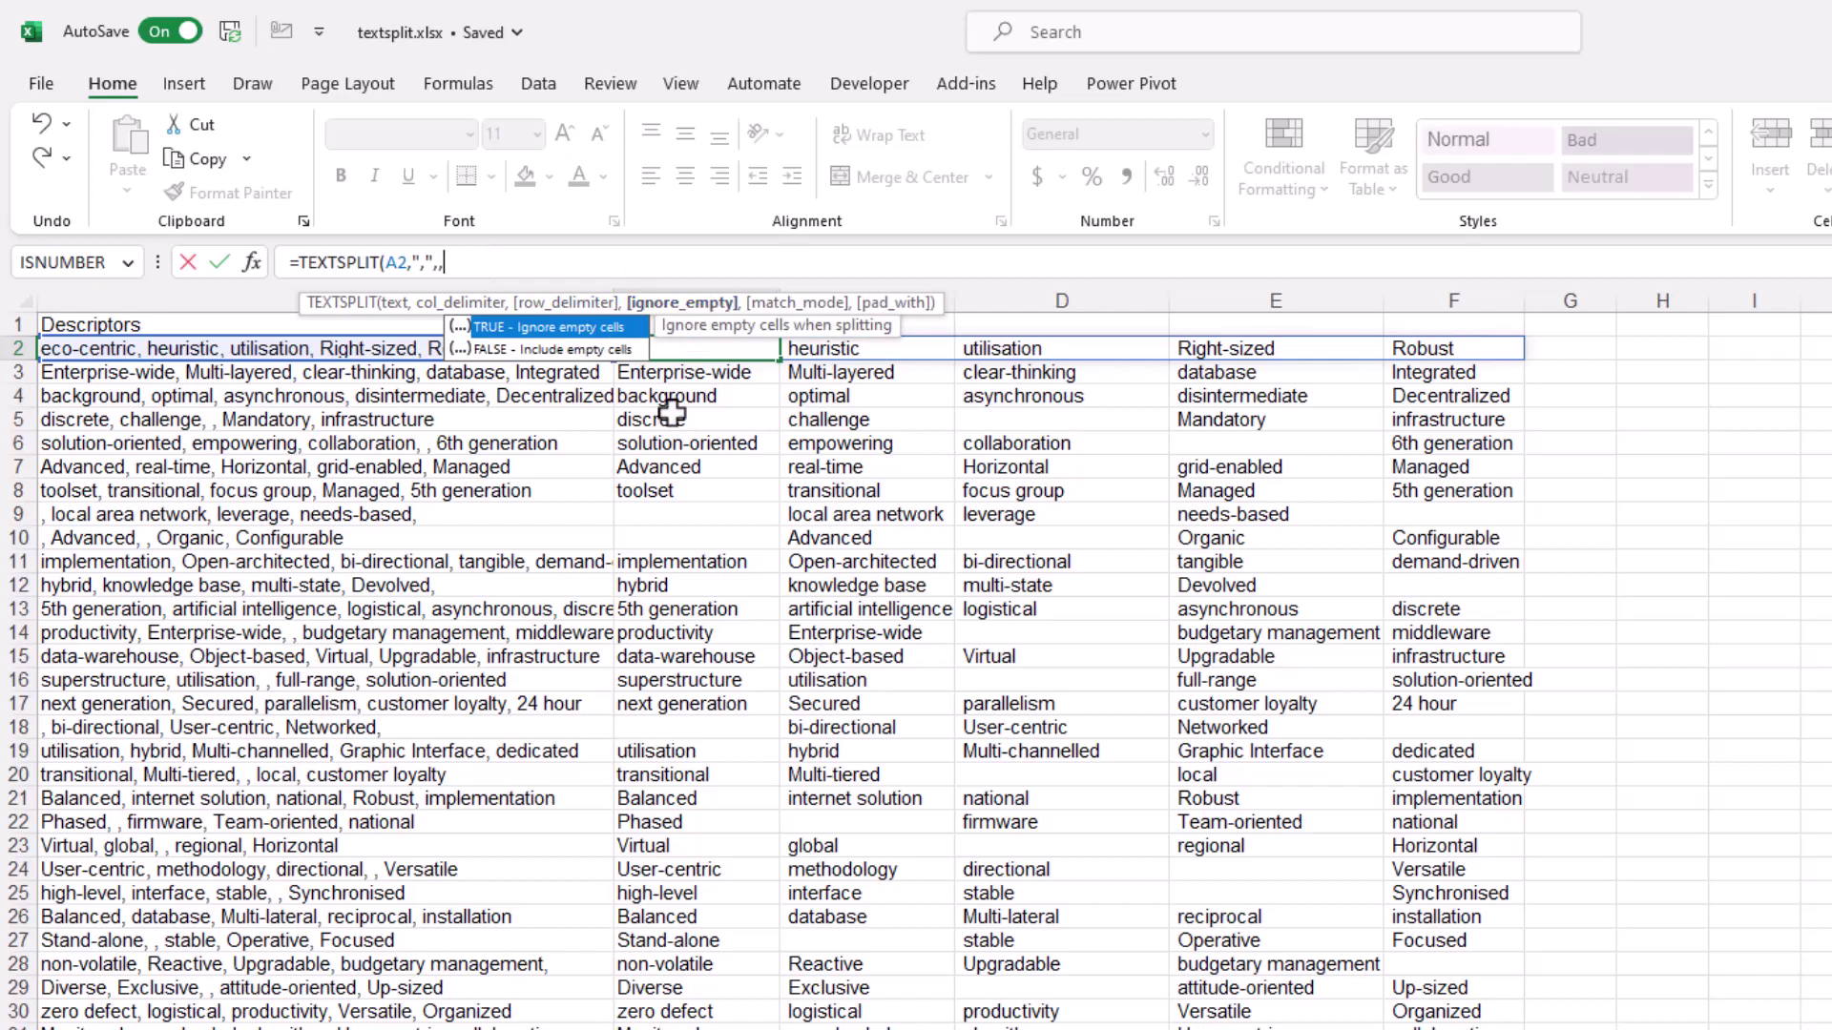
pyautogui.doubleClick(542, 328)
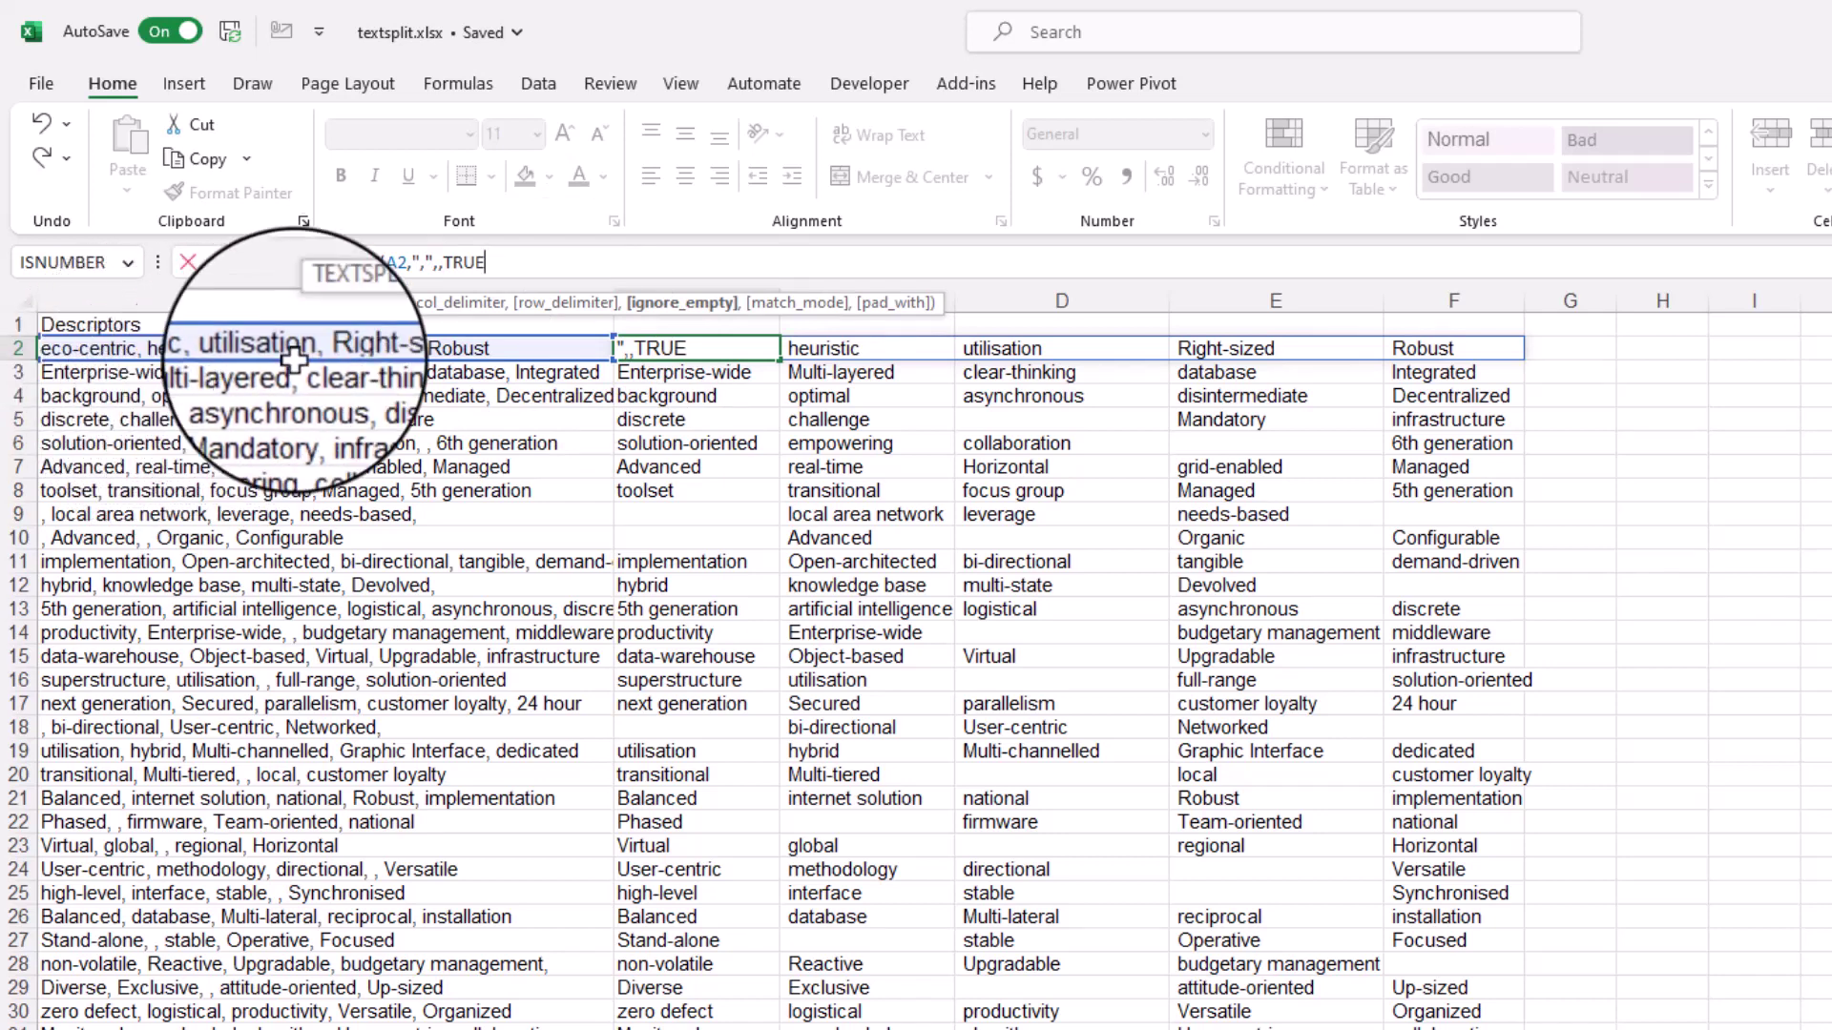
pyautogui.click(422, 263)
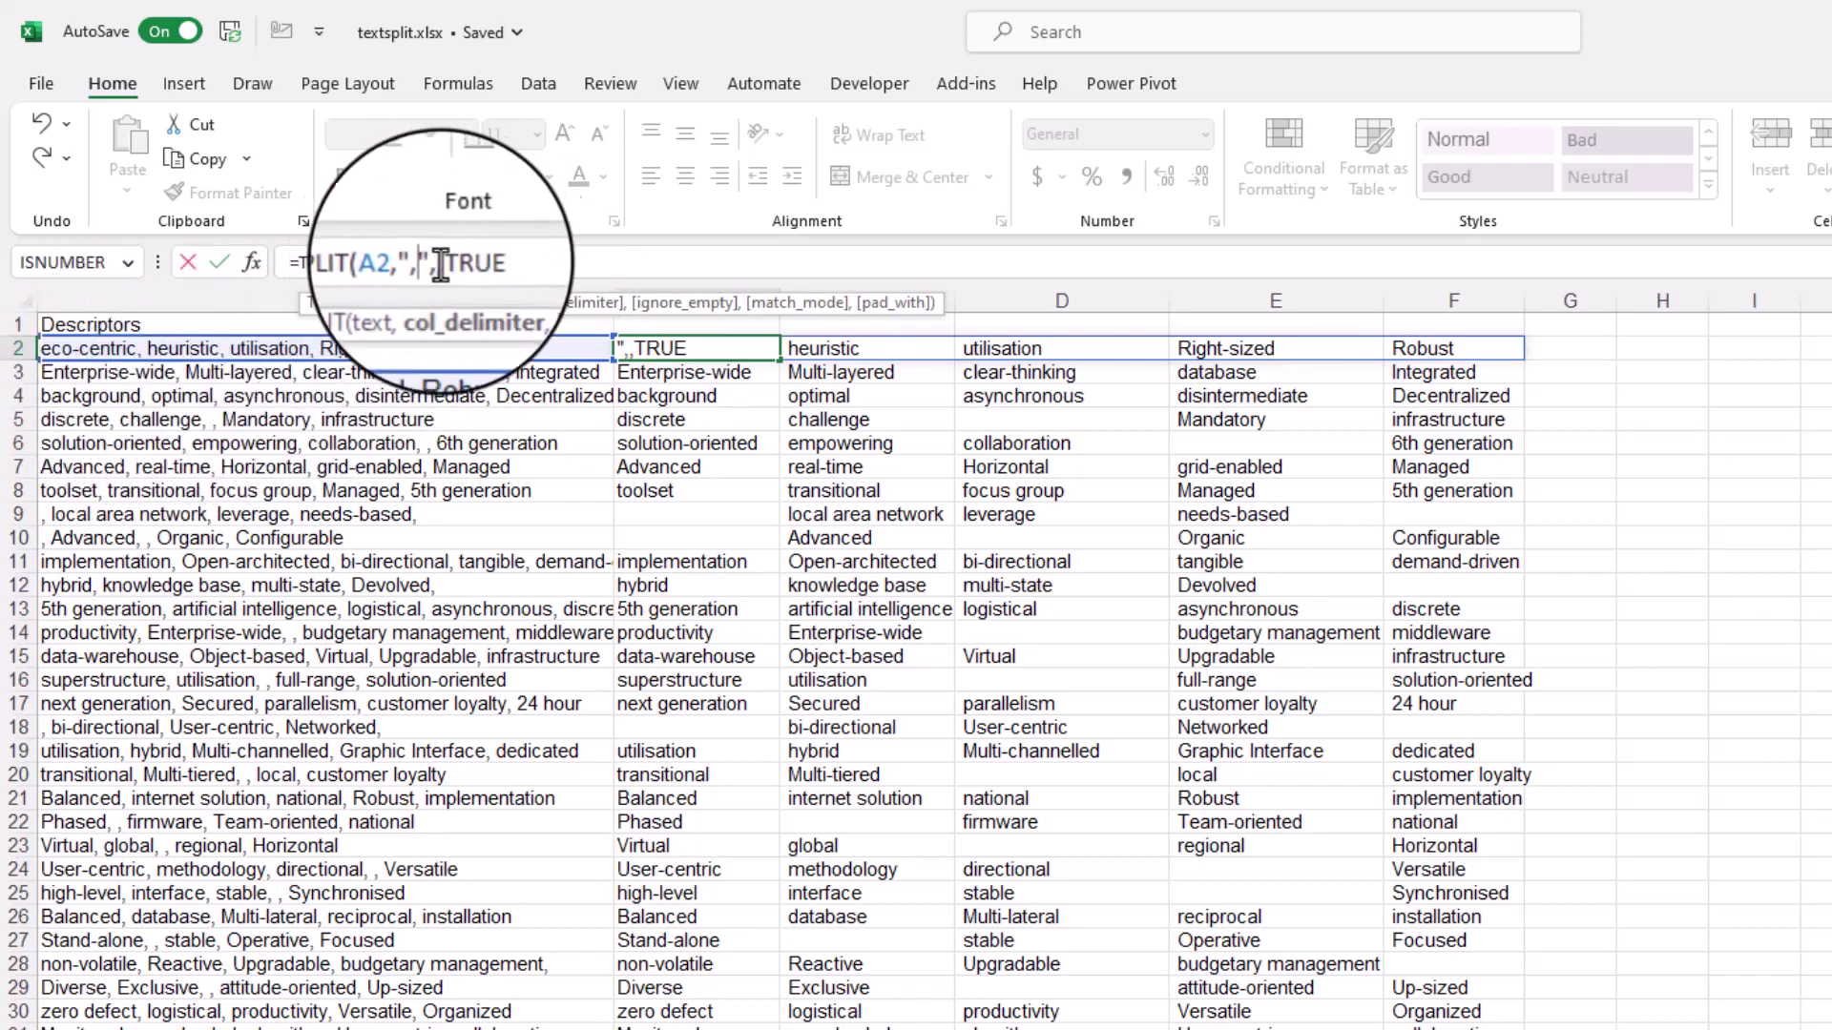
pyautogui.write(',')
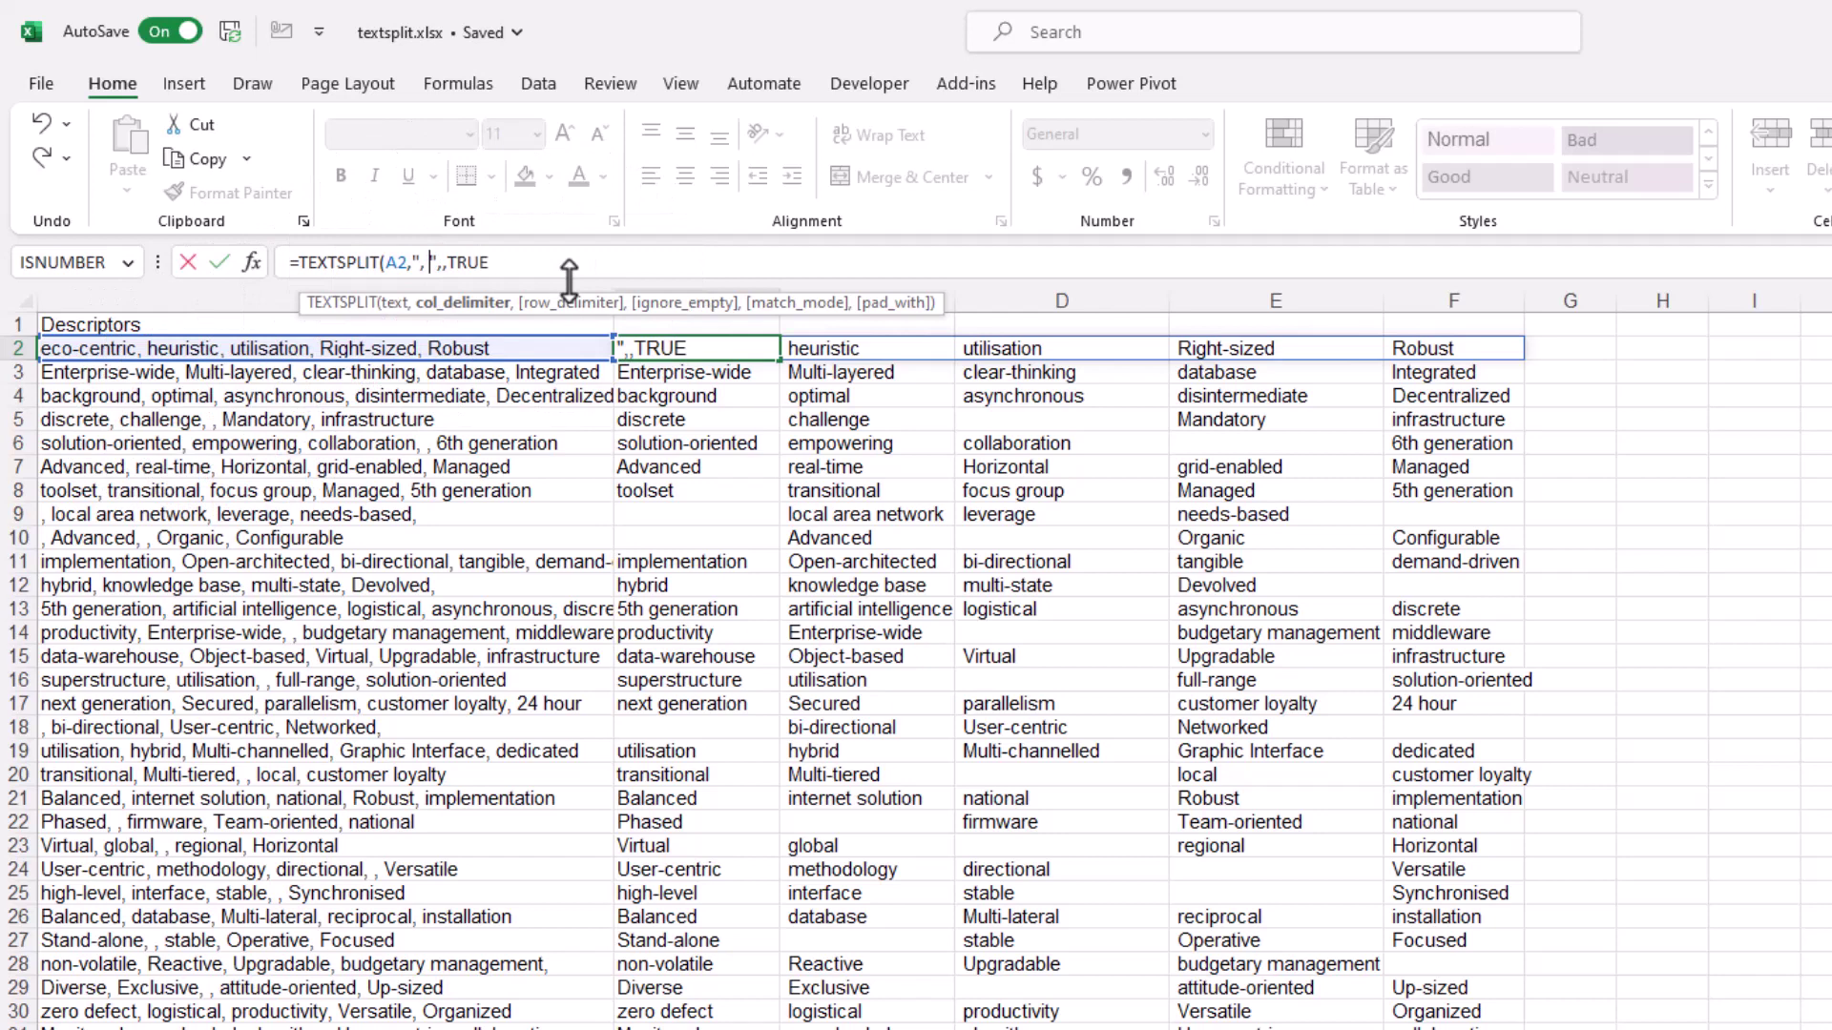
pyautogui.click(499, 264)
pyautogui.write(')')
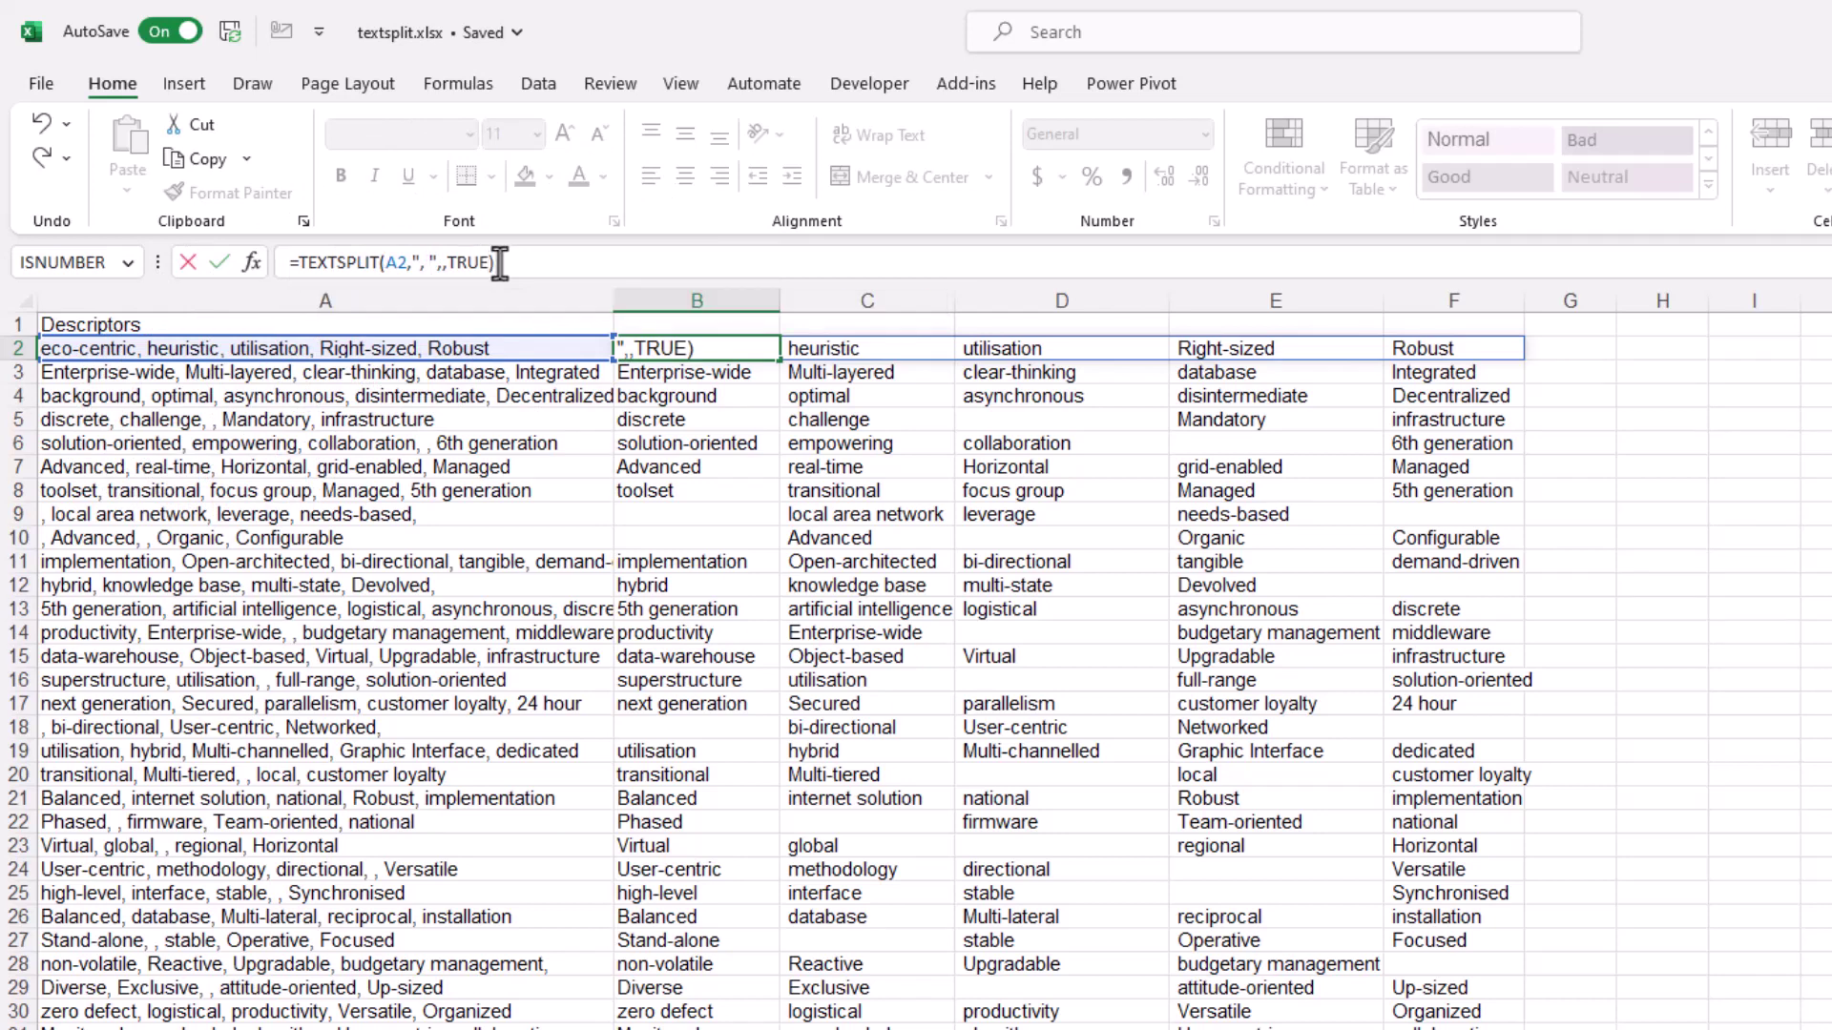
pyautogui.hotkey('ctrl', 'Return')
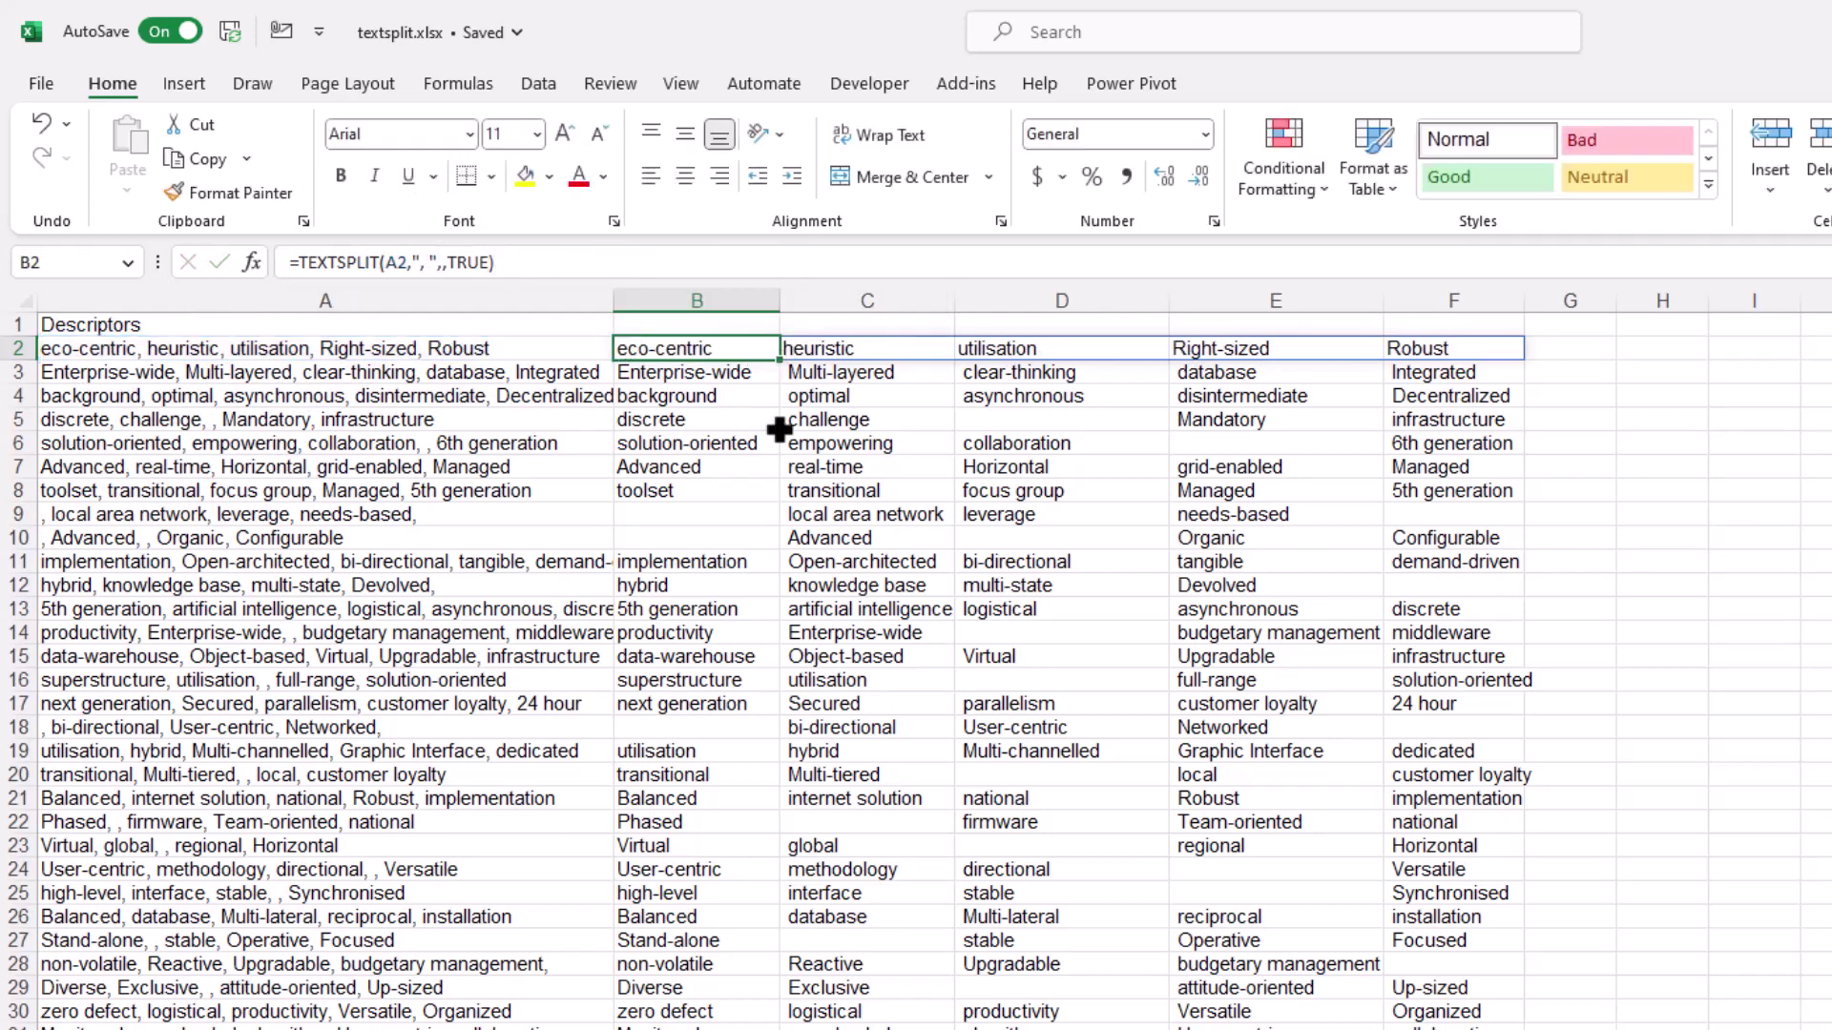
pyautogui.moveTo(780, 430); pyautogui.dragTo(675, 994)
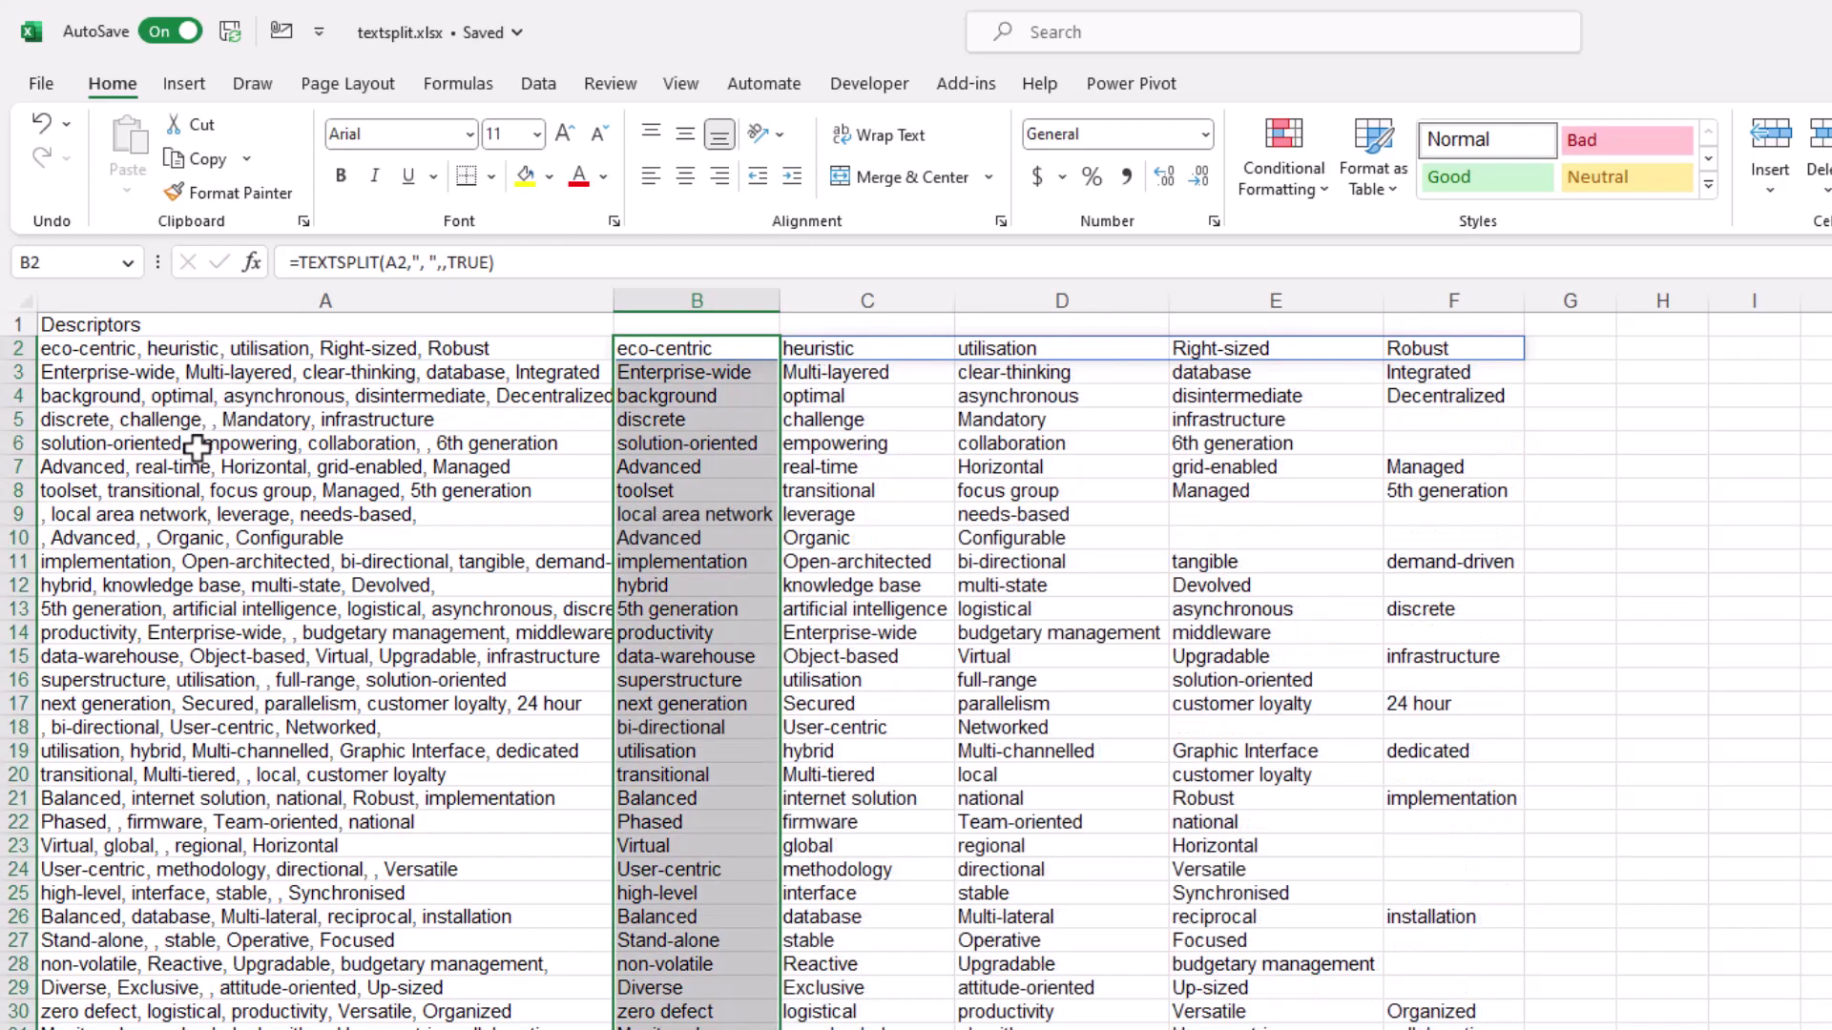
# Step: Go to the Date sheet and select the dates in A2:A22
pyautogui.click(680, 420)
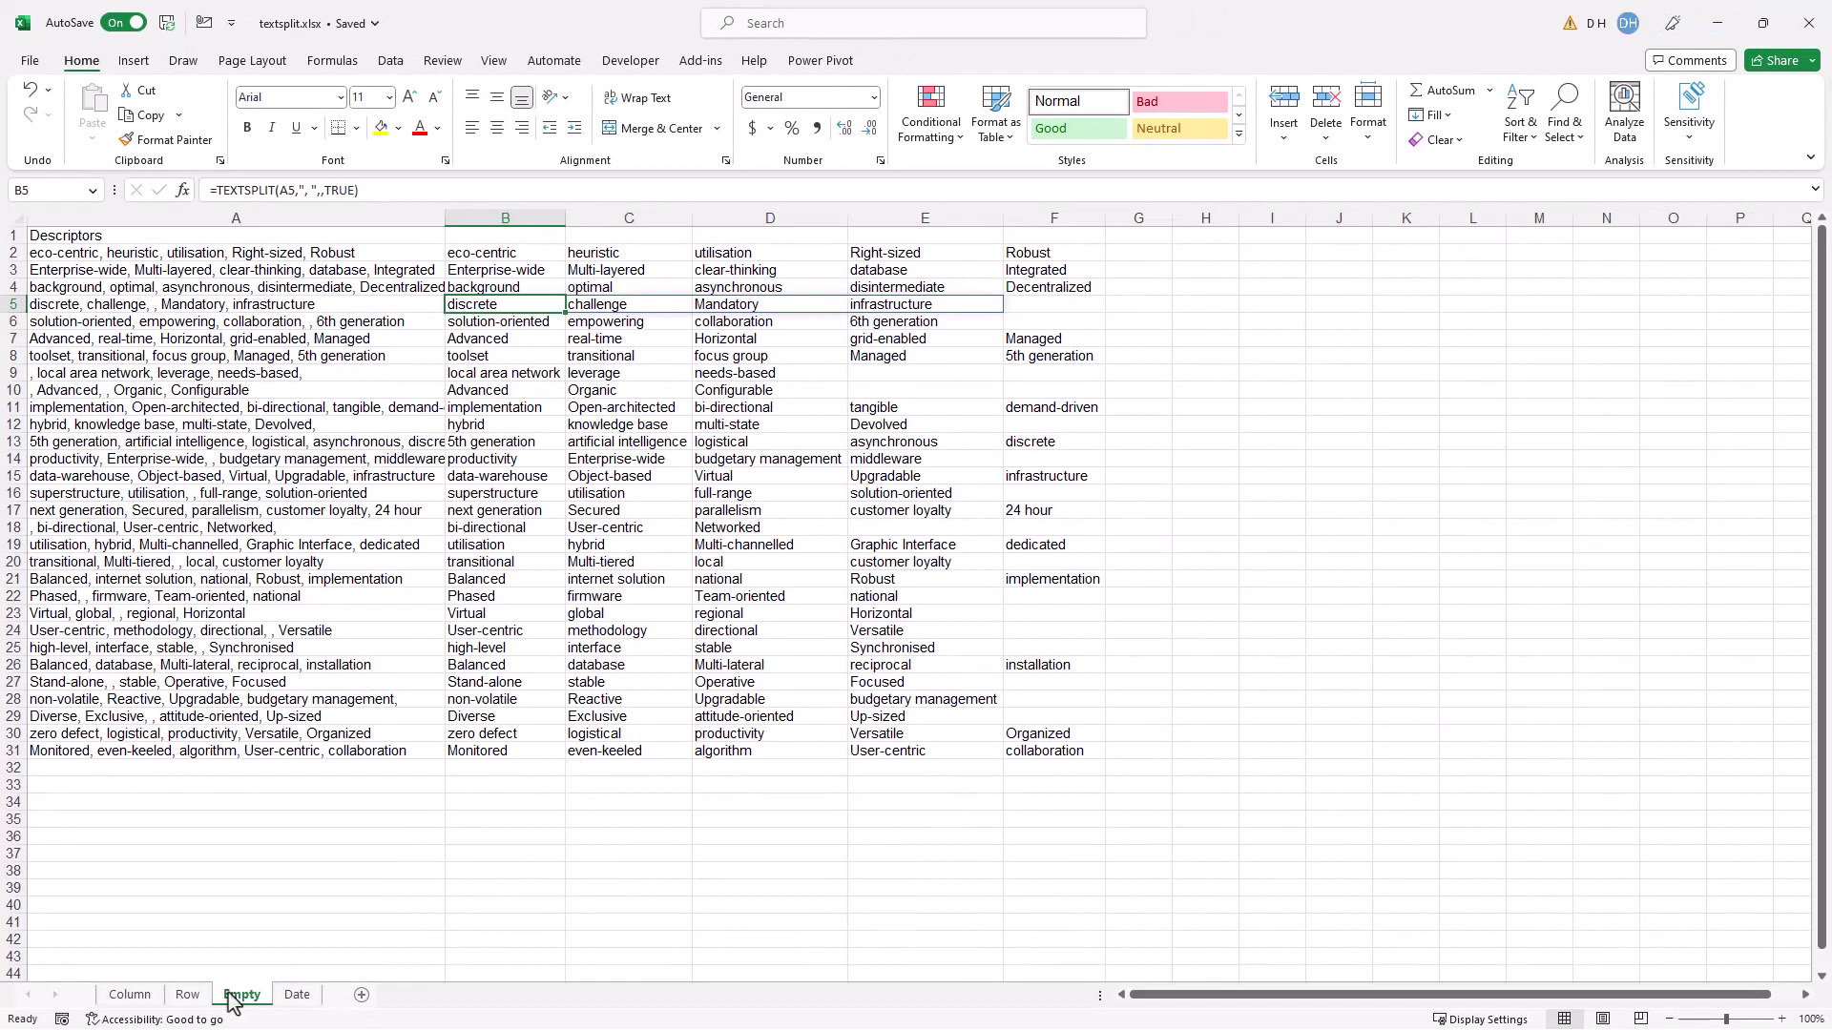
pyautogui.click(296, 995)
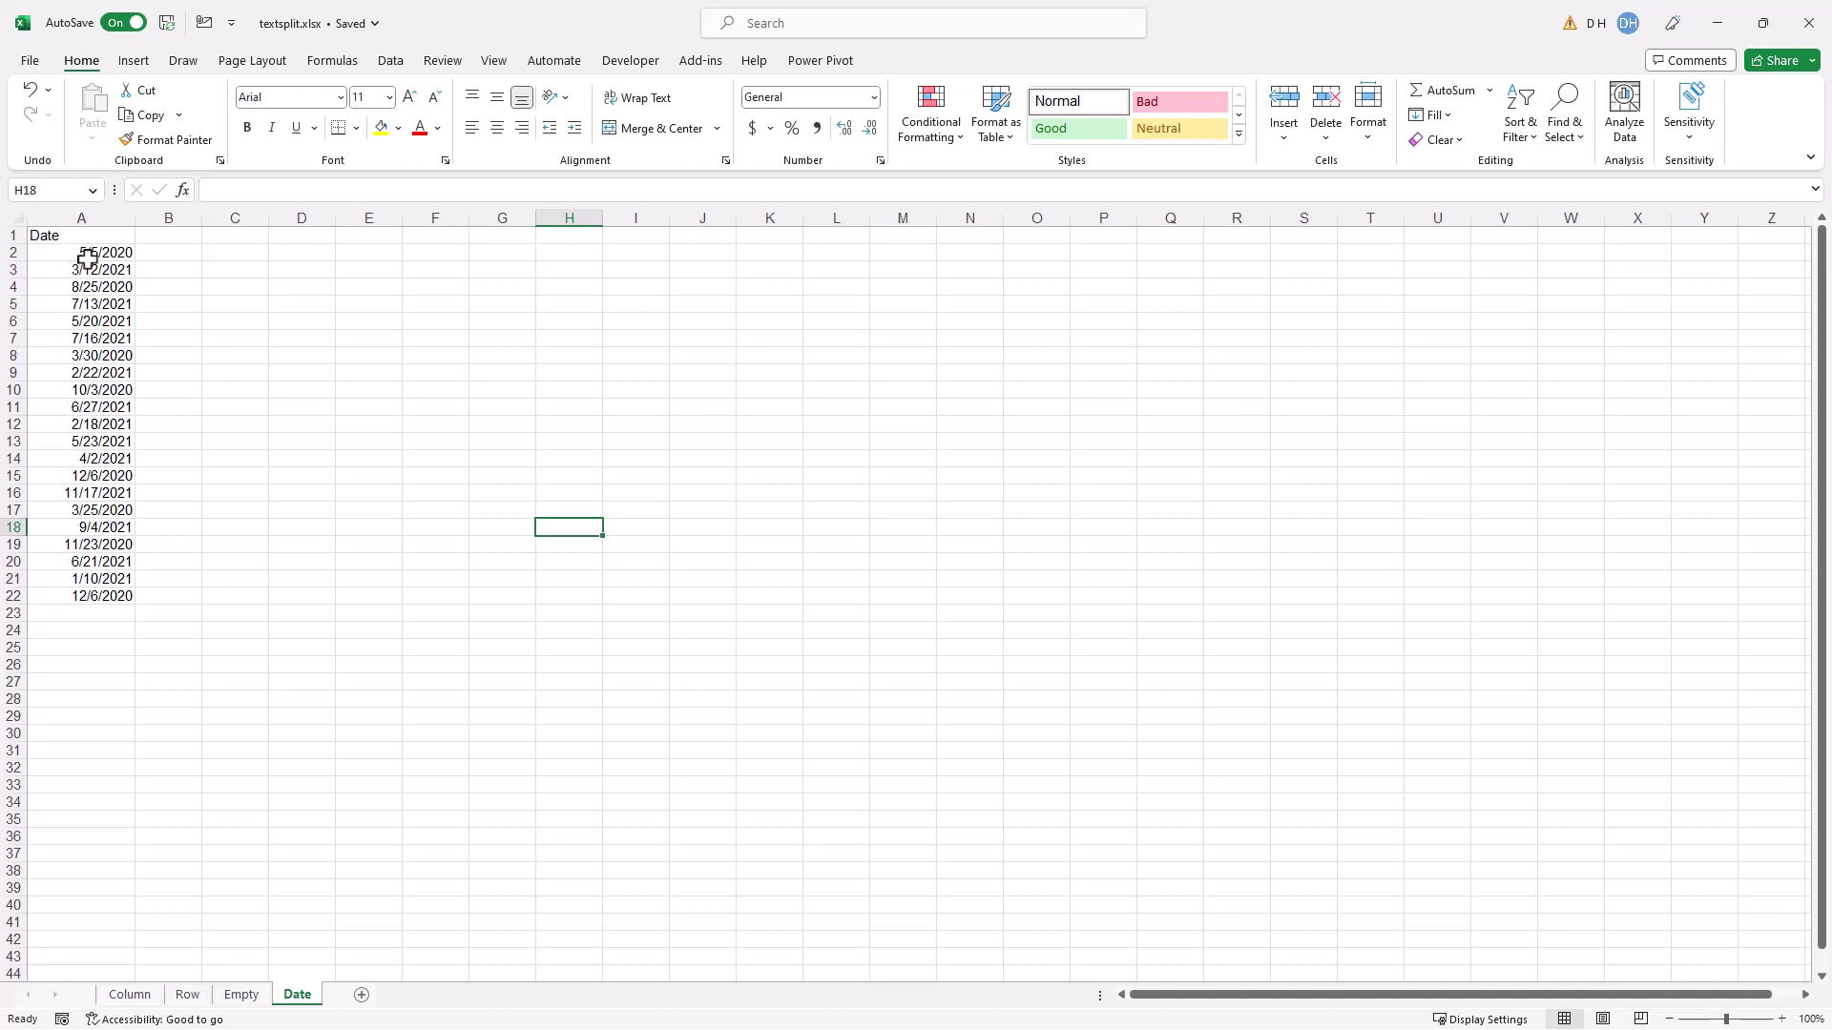
pyautogui.moveTo(103, 256); pyautogui.dragTo(111, 598)
# Step: Split the dates with Text to Columns, using '/' as delimiter and MDY date format
pyautogui.press('alt')
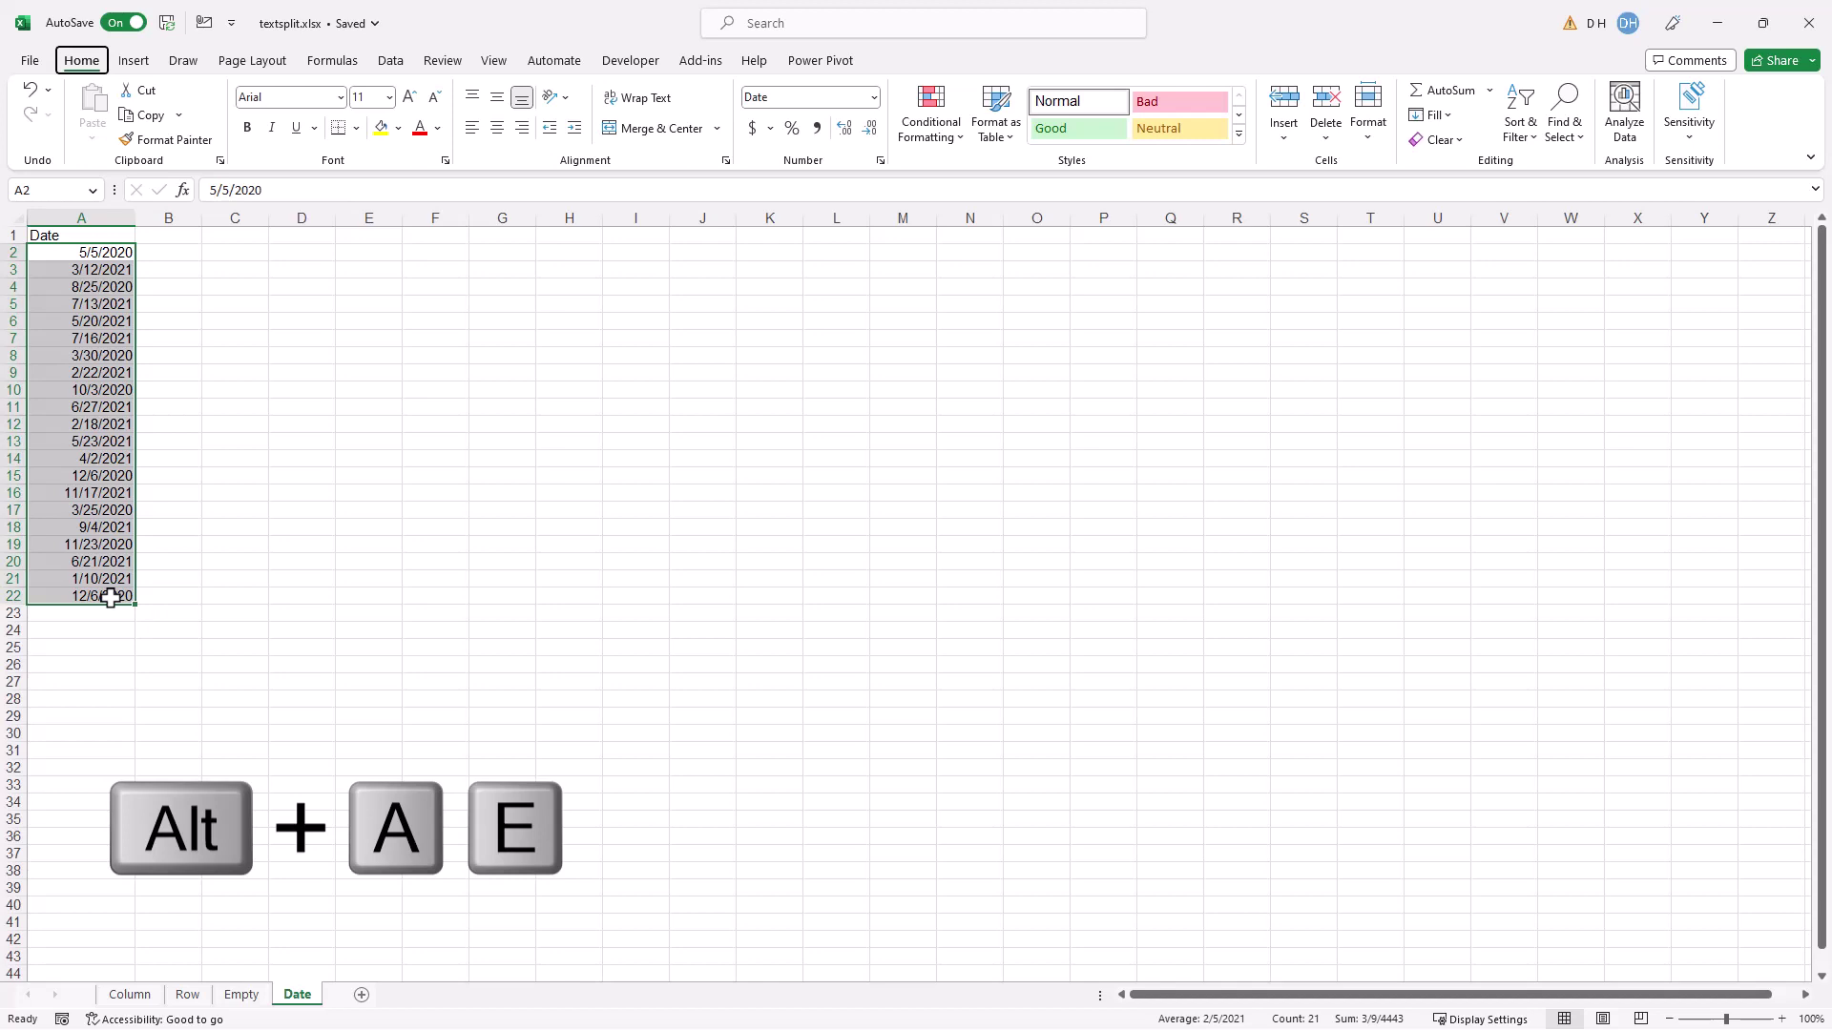
pyautogui.press('a')
pyautogui.press('e')
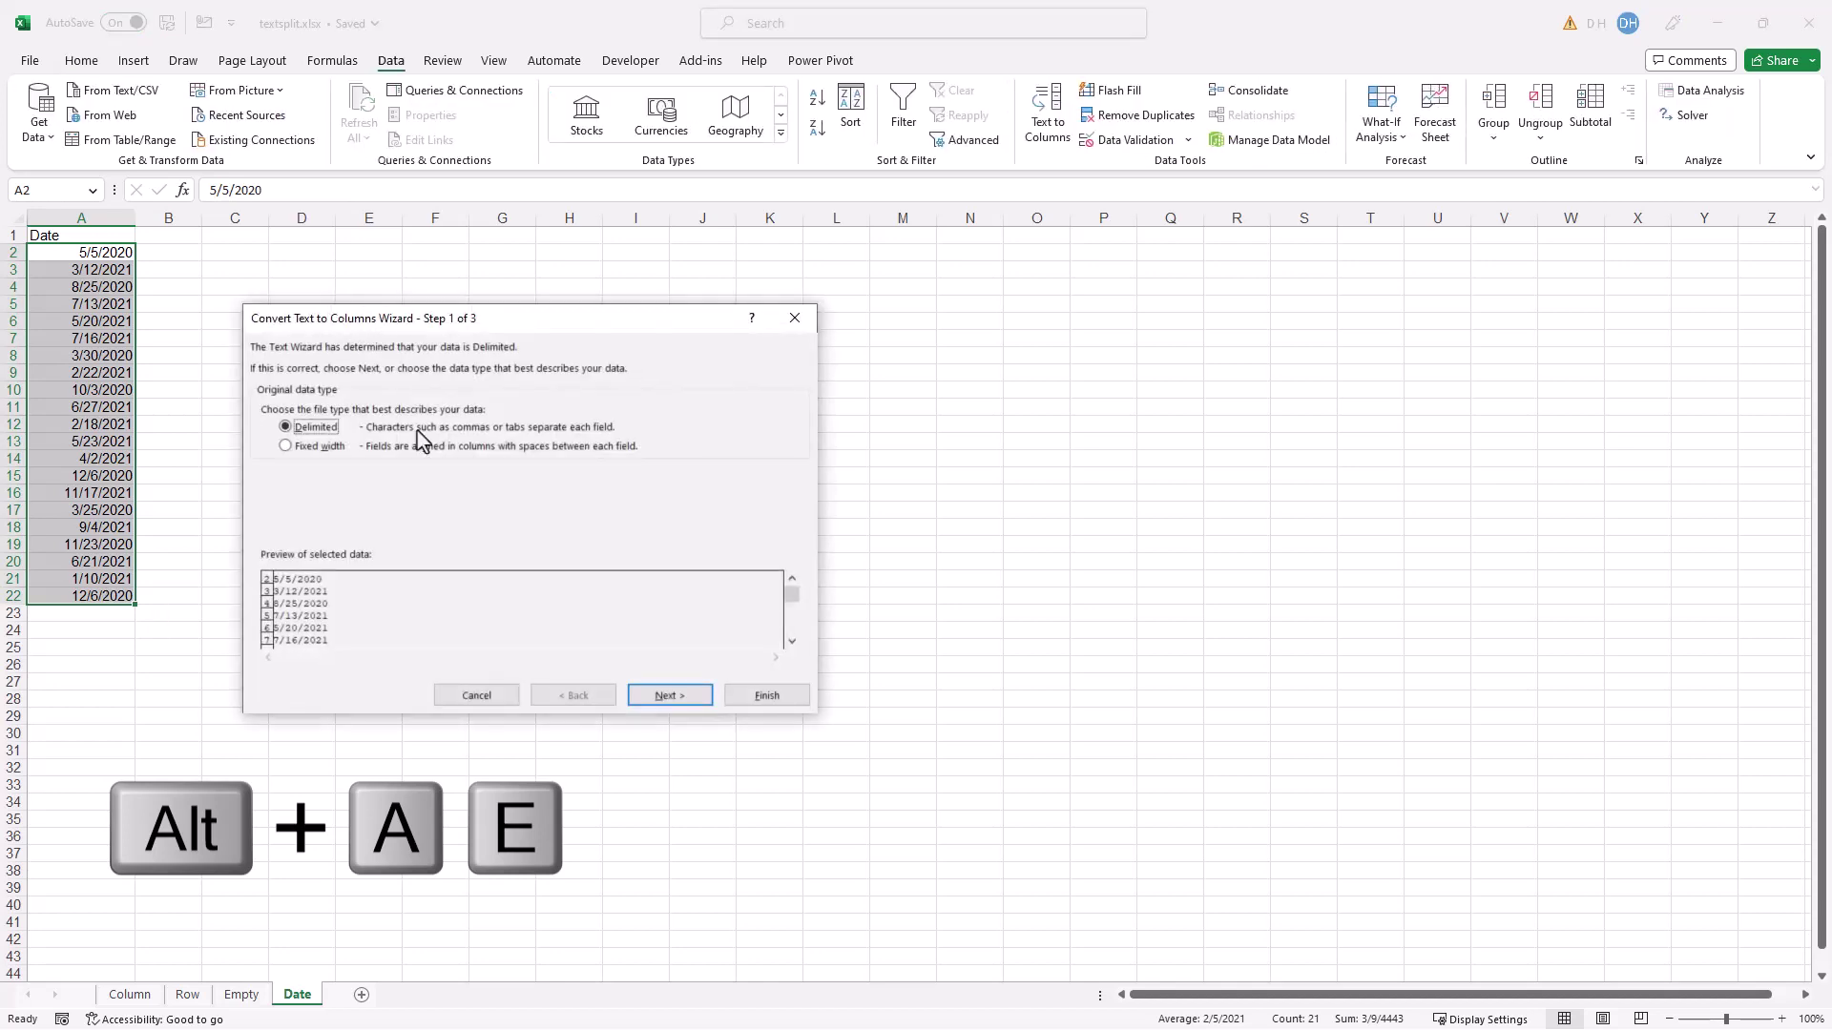
pyautogui.click(668, 698)
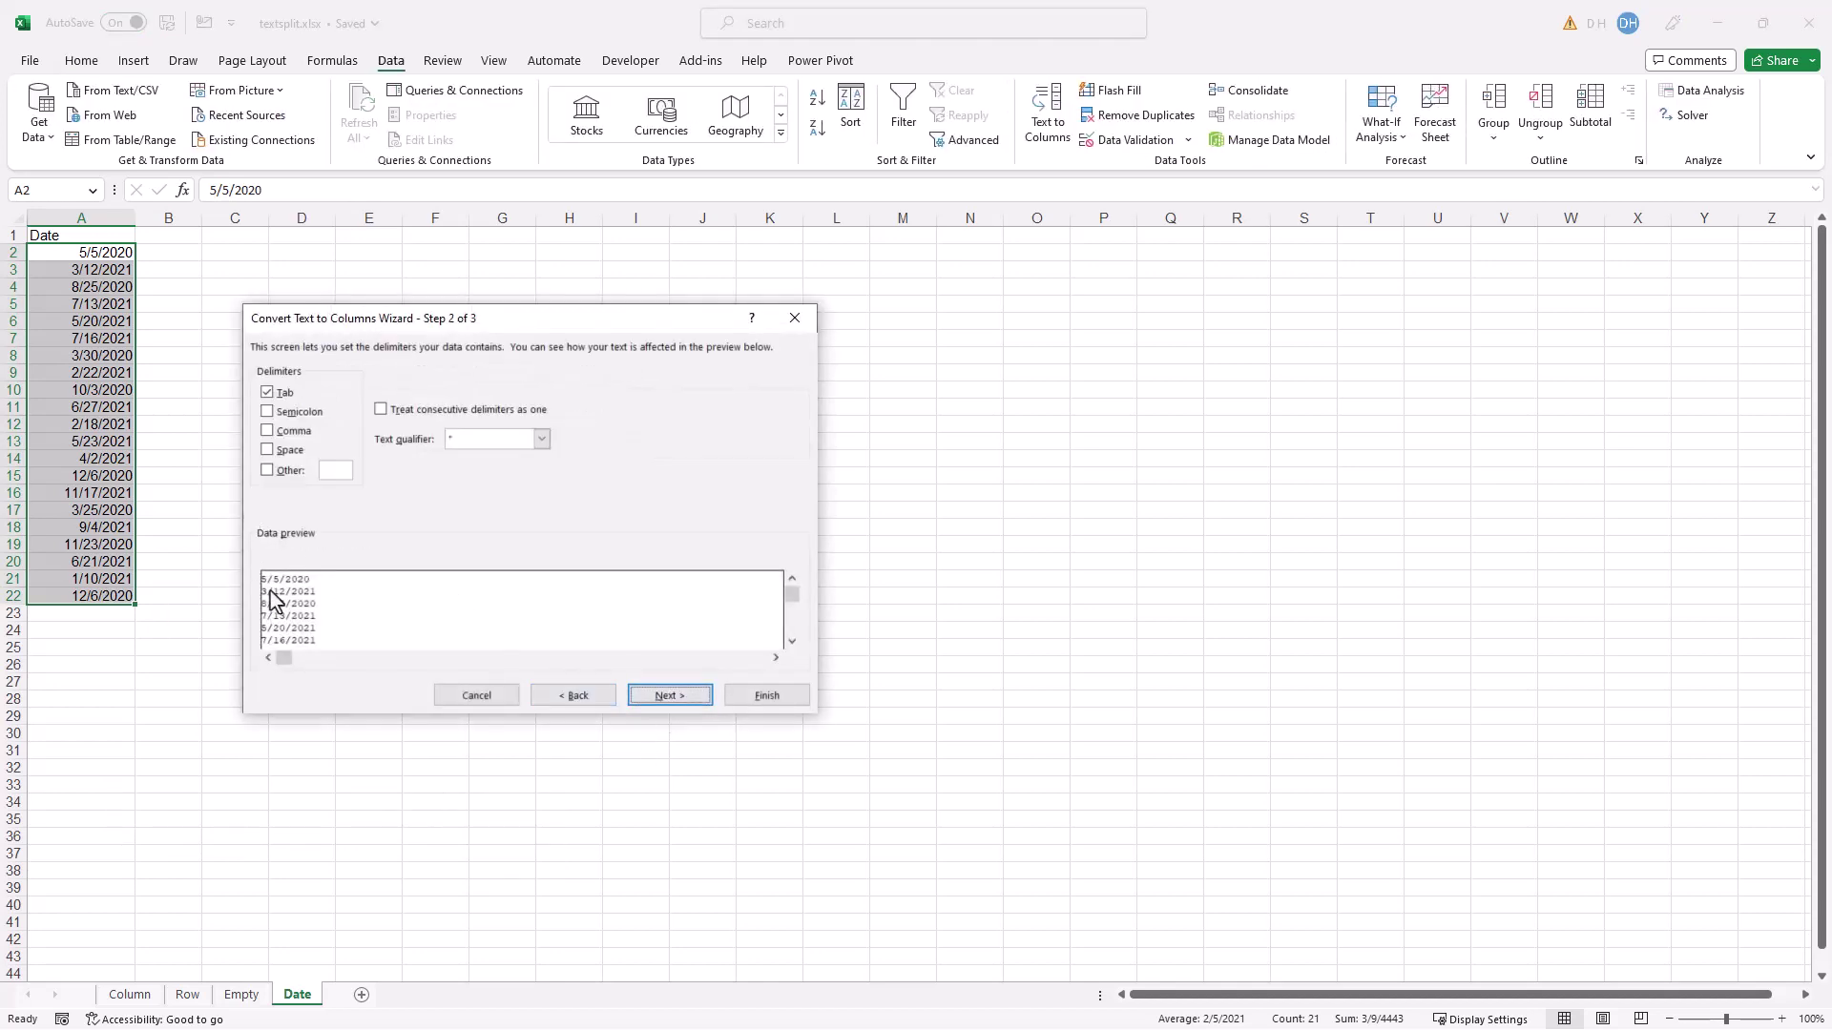
pyautogui.click(345, 477)
pyautogui.write('/')
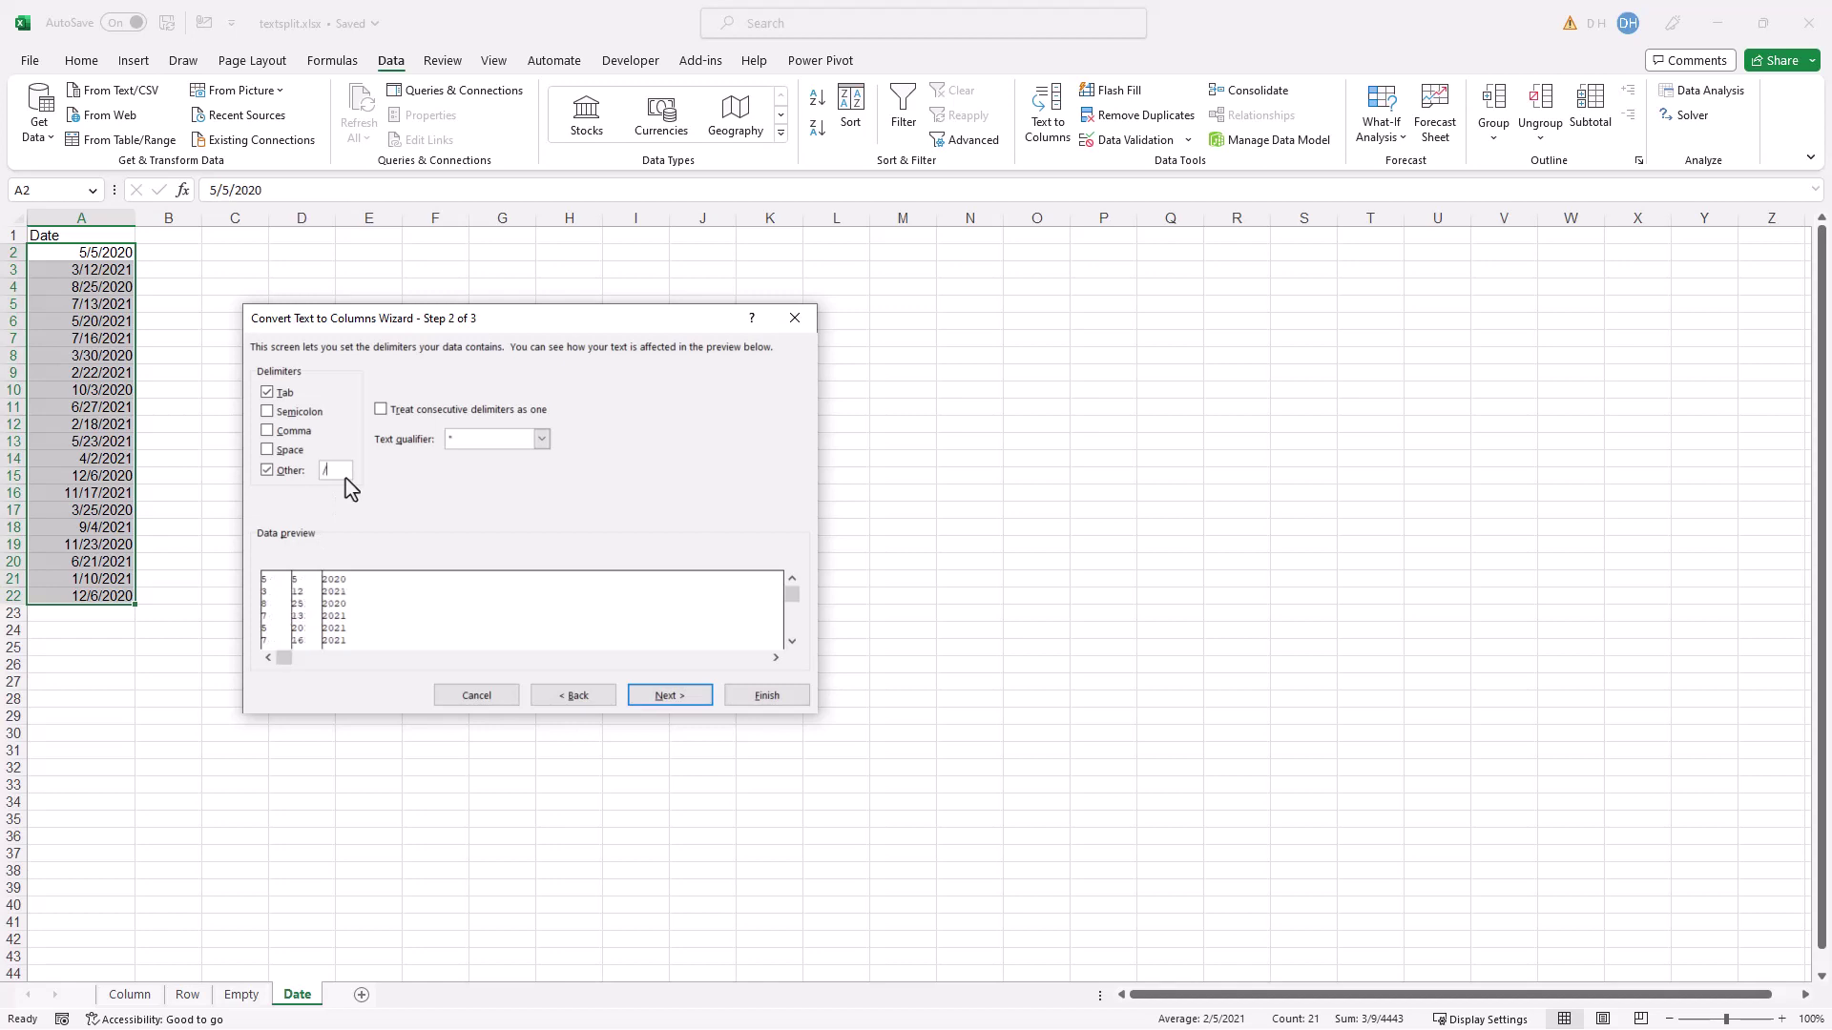
pyautogui.click(684, 697)
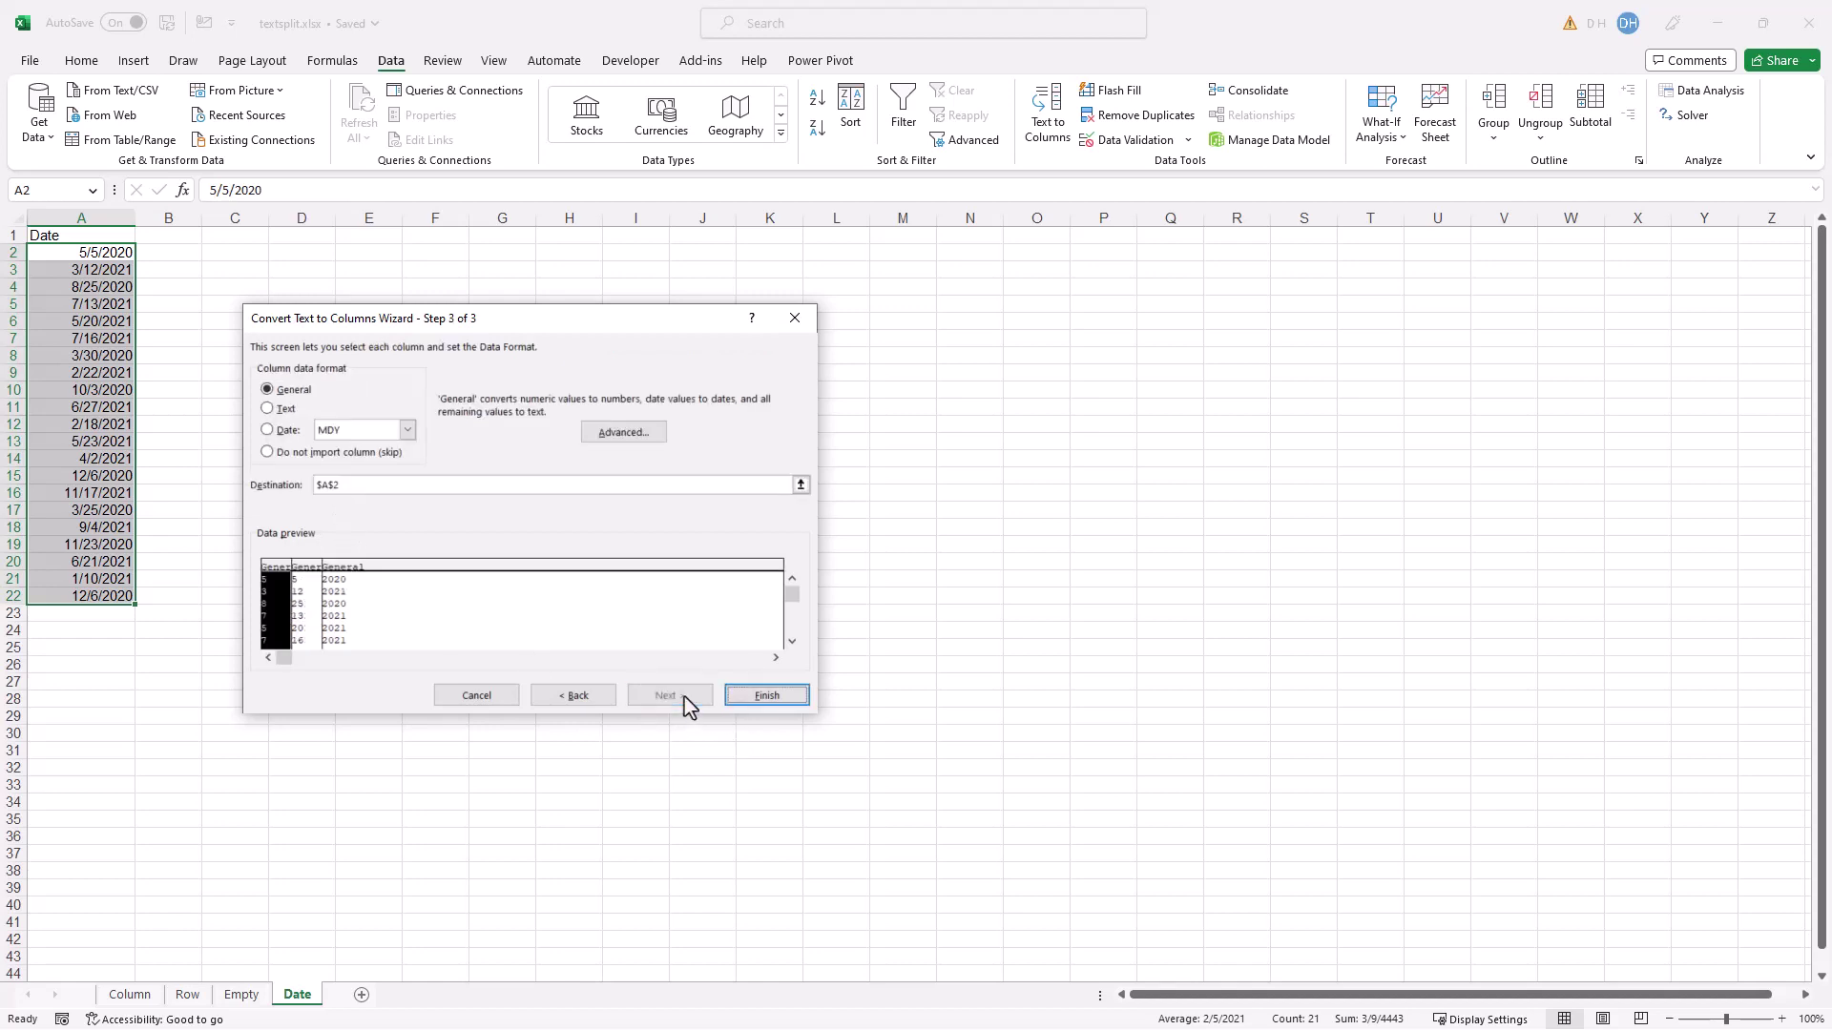
pyautogui.click(268, 430)
pyautogui.click(758, 703)
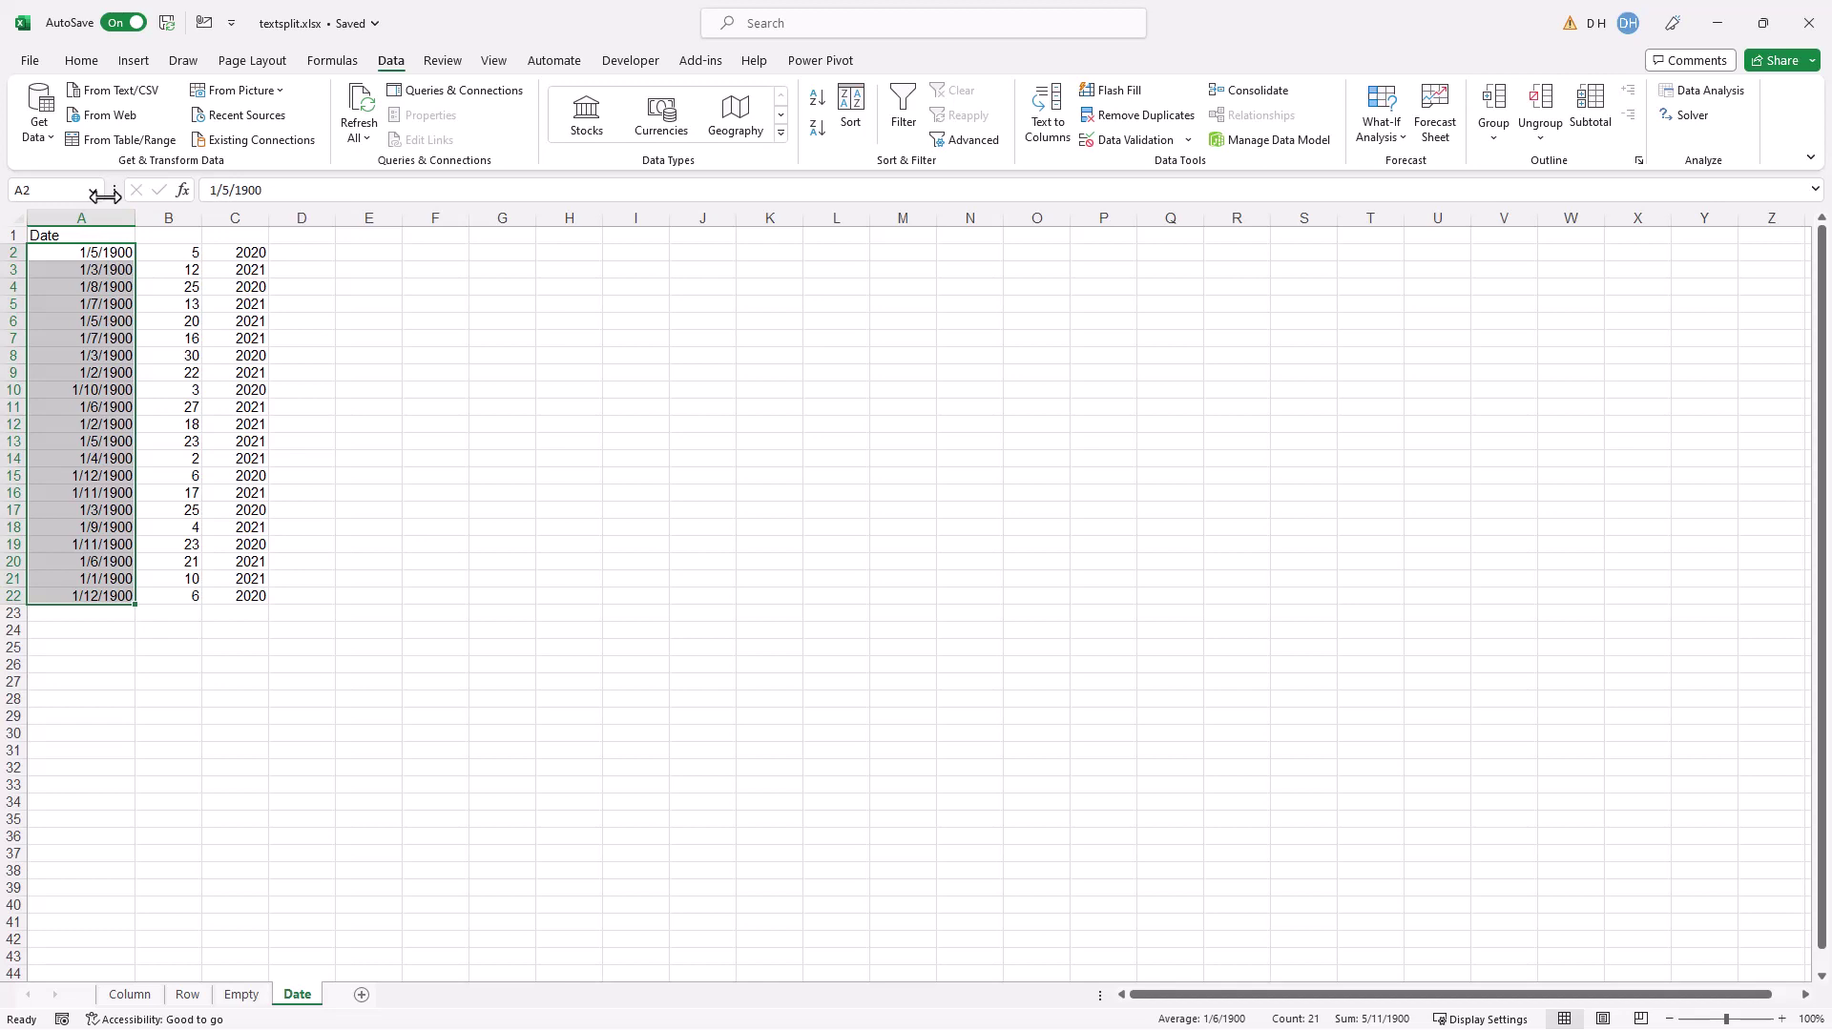
# Step: Set column A's number format to General
pyautogui.click(81, 60)
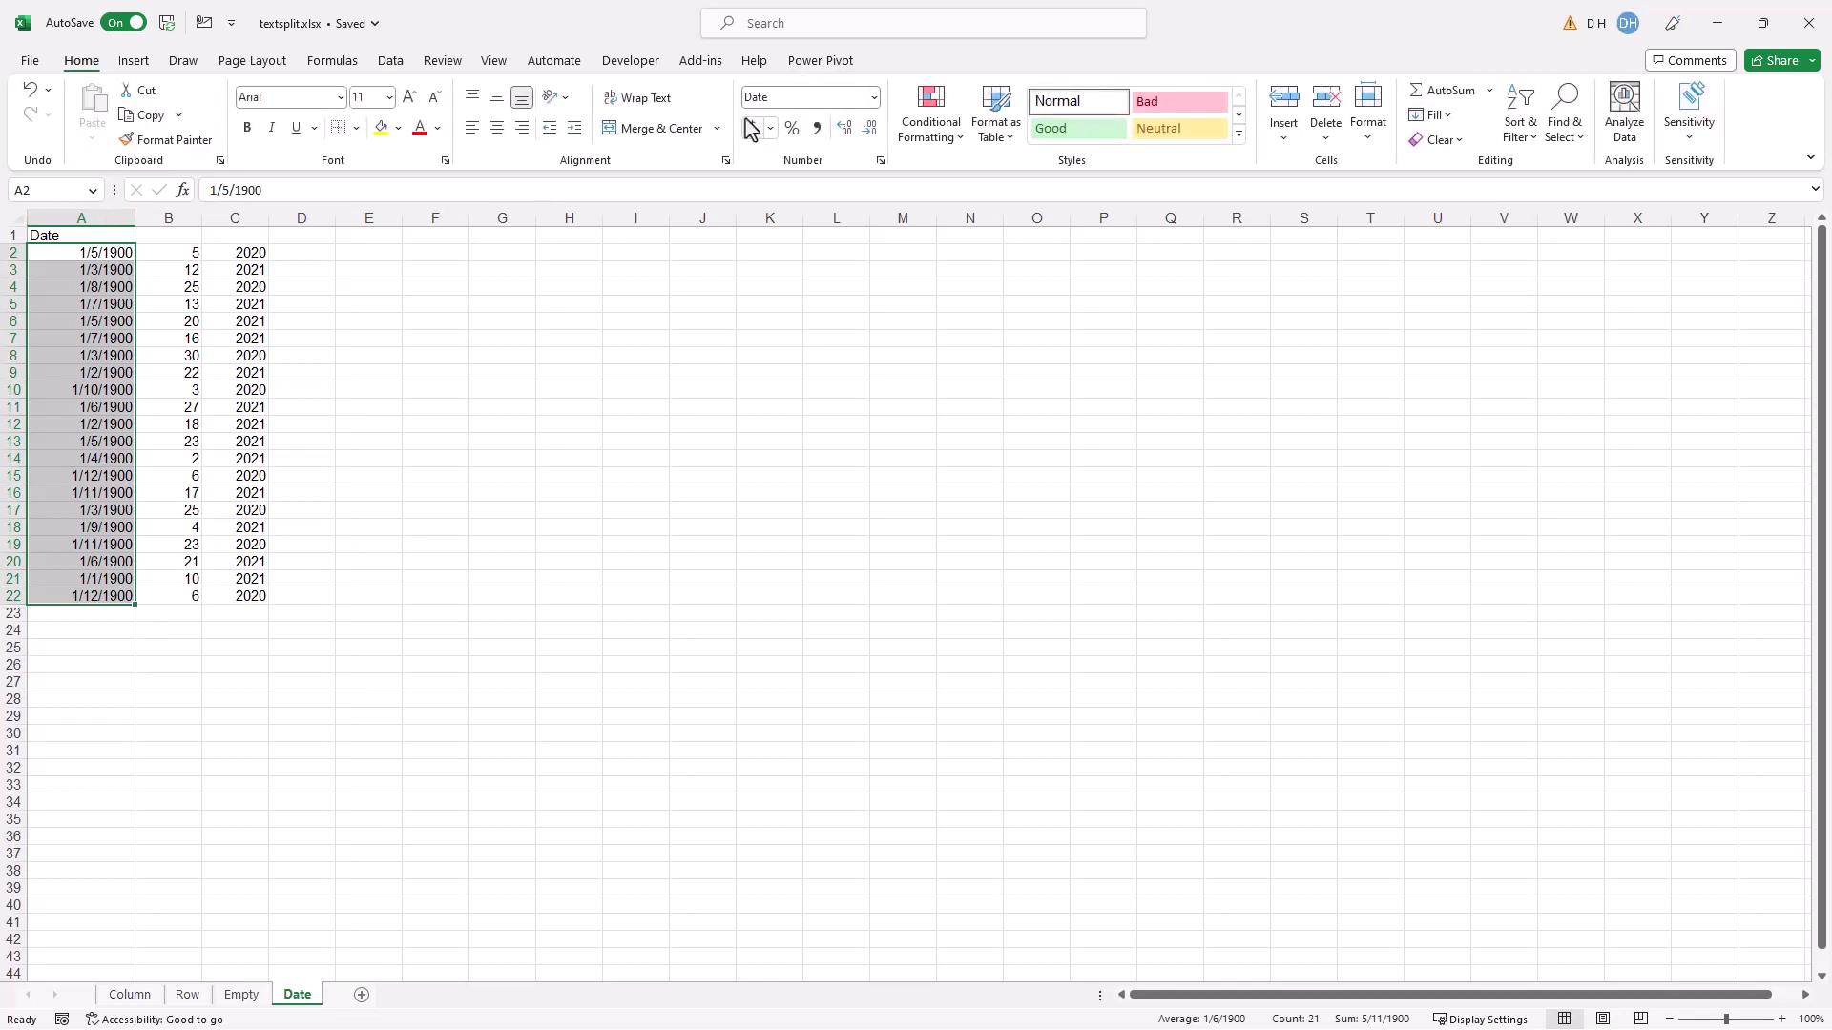
pyautogui.click(876, 98)
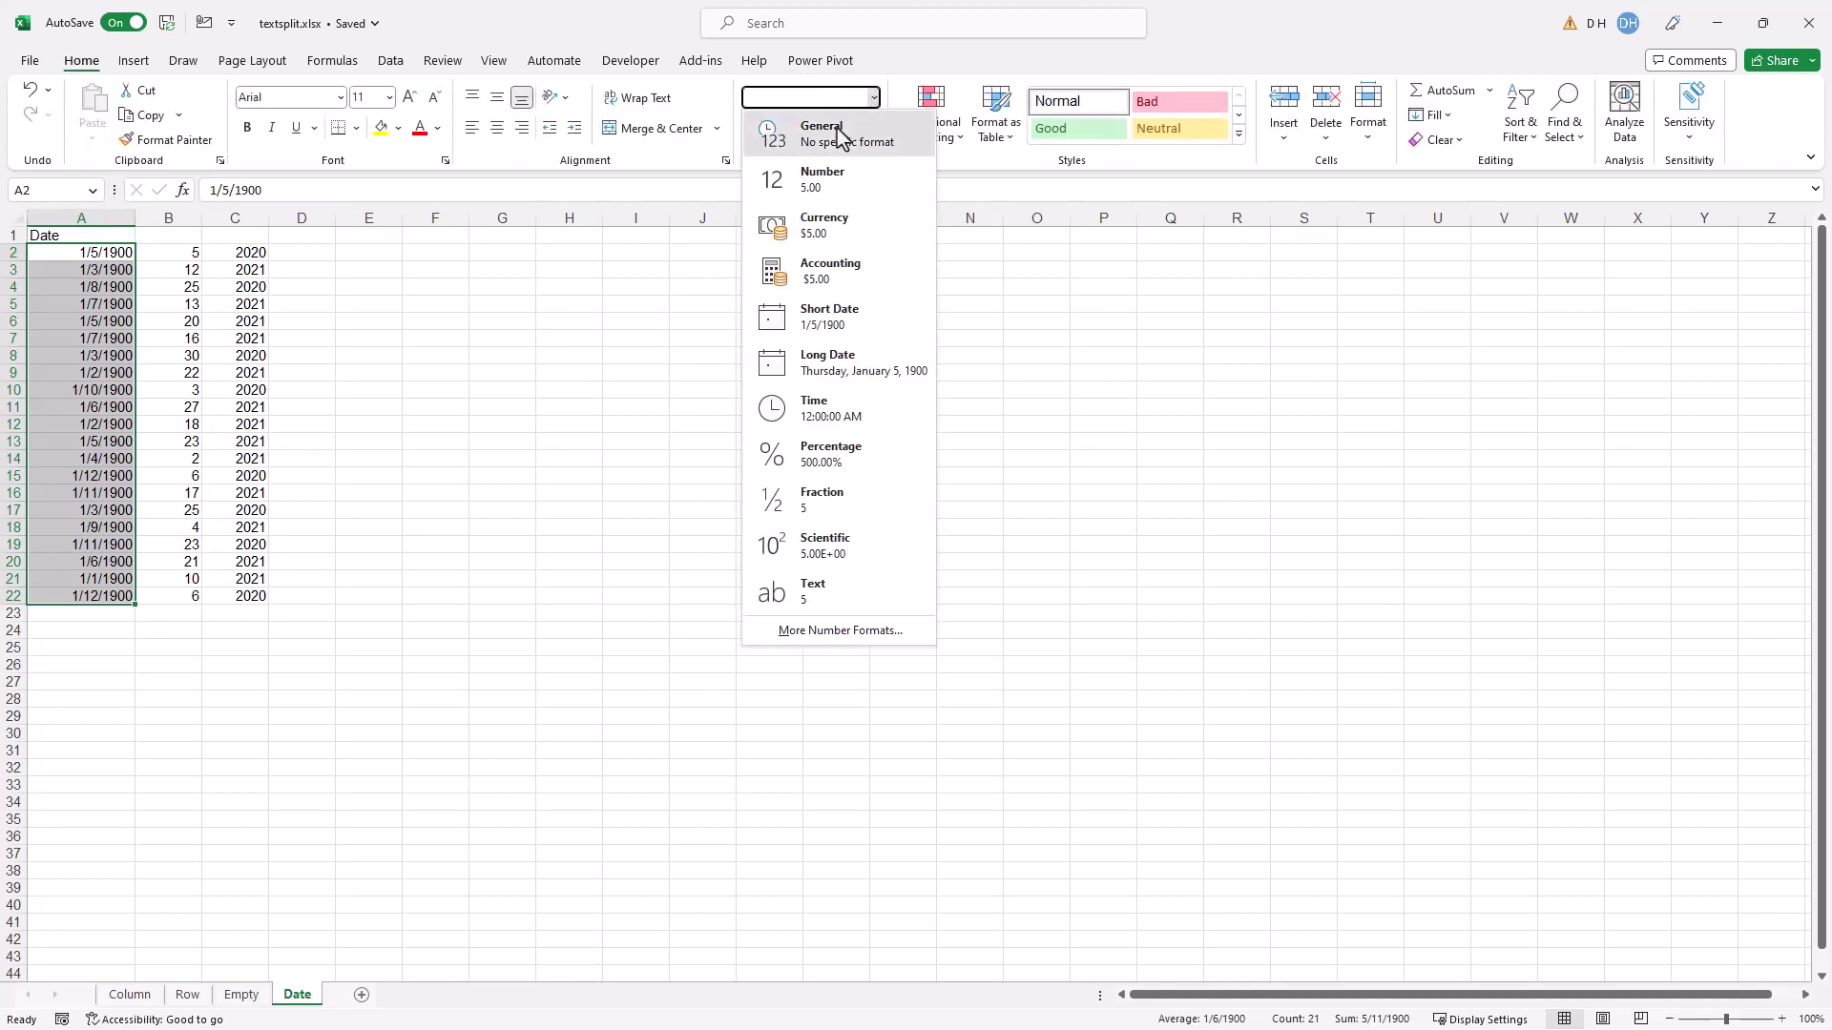
pyautogui.click(782, 132)
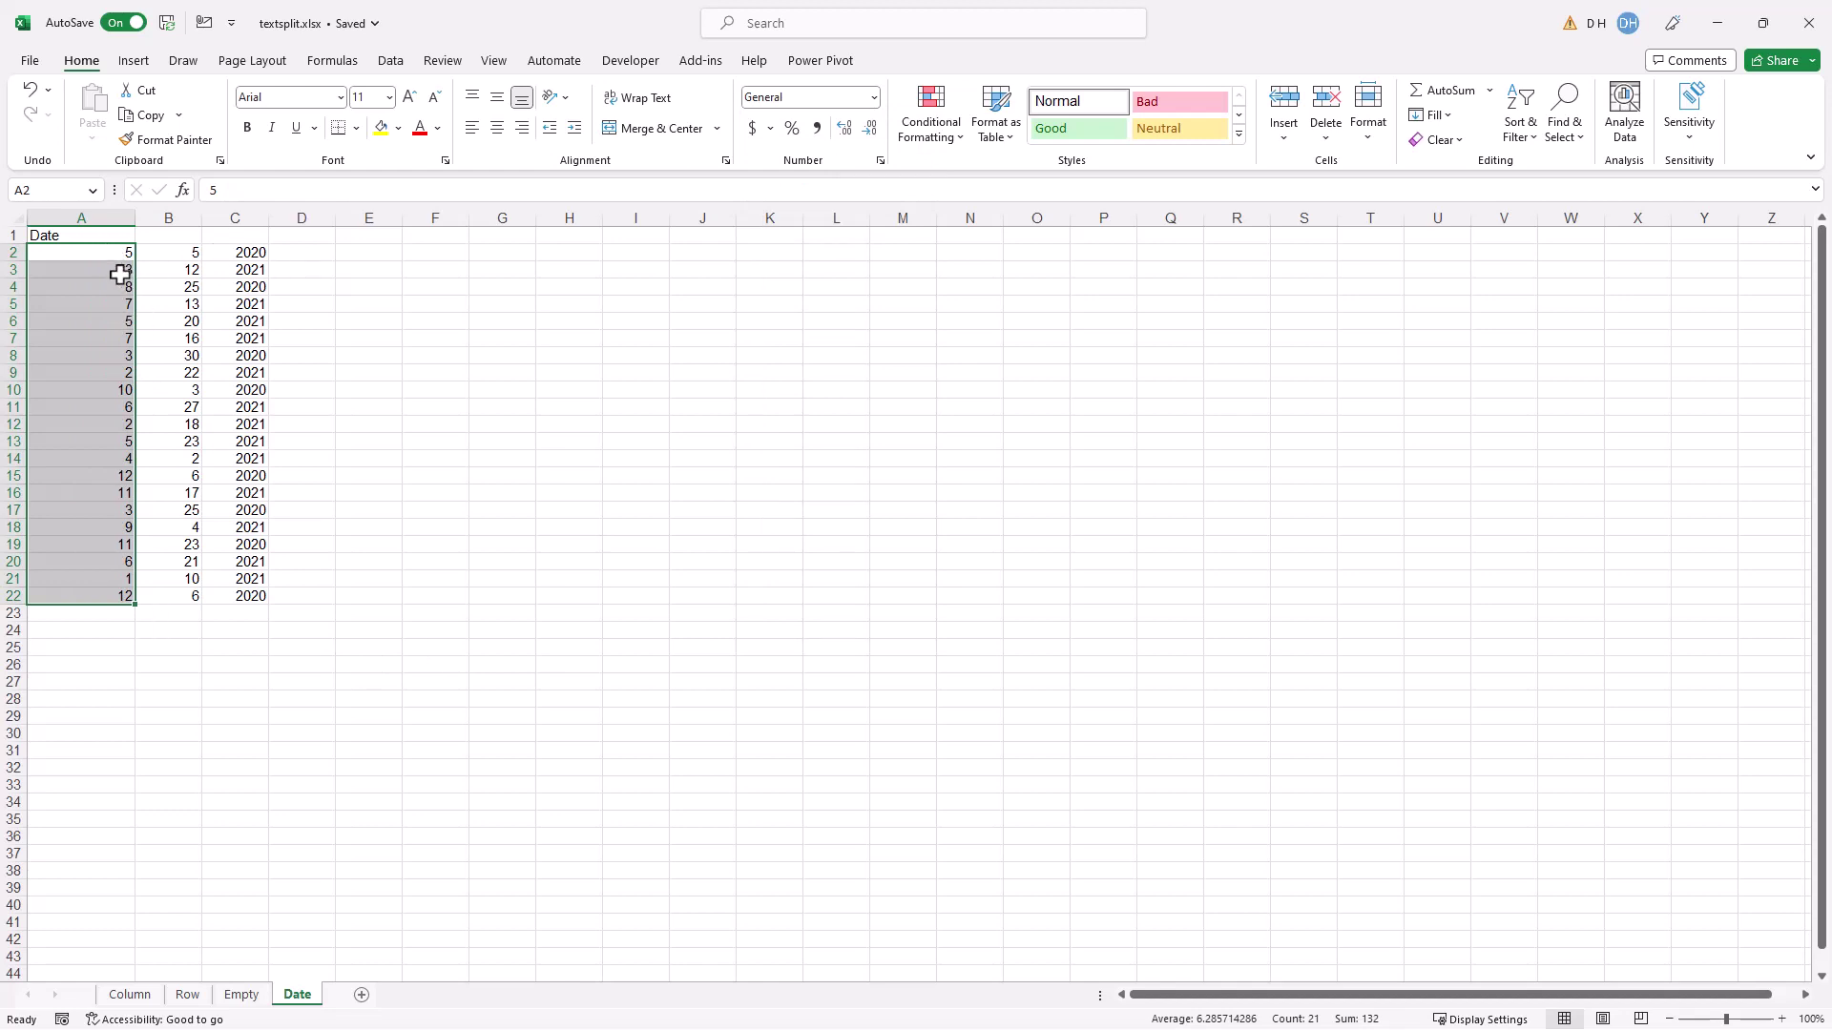
# Step: Undo the split and format changes, then enter =TEXTSPLIT(TEXT(A2,"m/dd/yyyy"),"/") in B2
pyautogui.hotkey('ctrl', 'z')
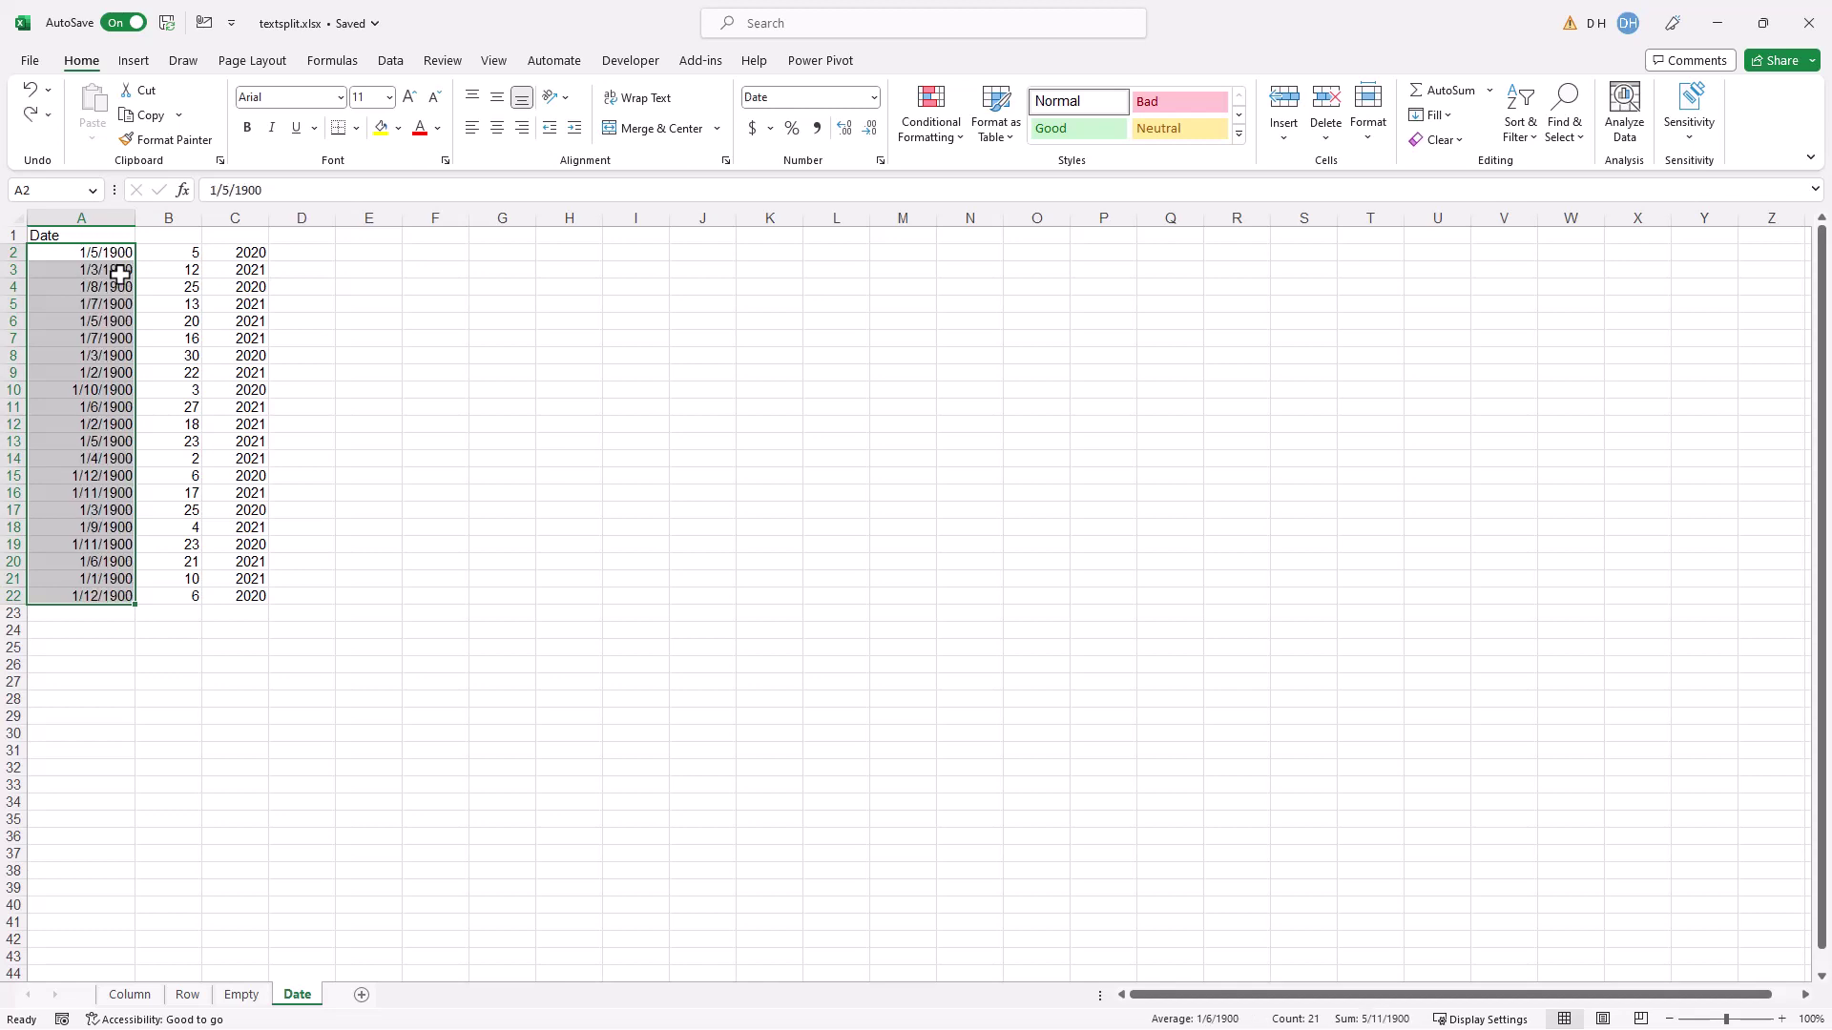
pyautogui.hotkey('ctrl', 'z')
pyautogui.click(180, 250)
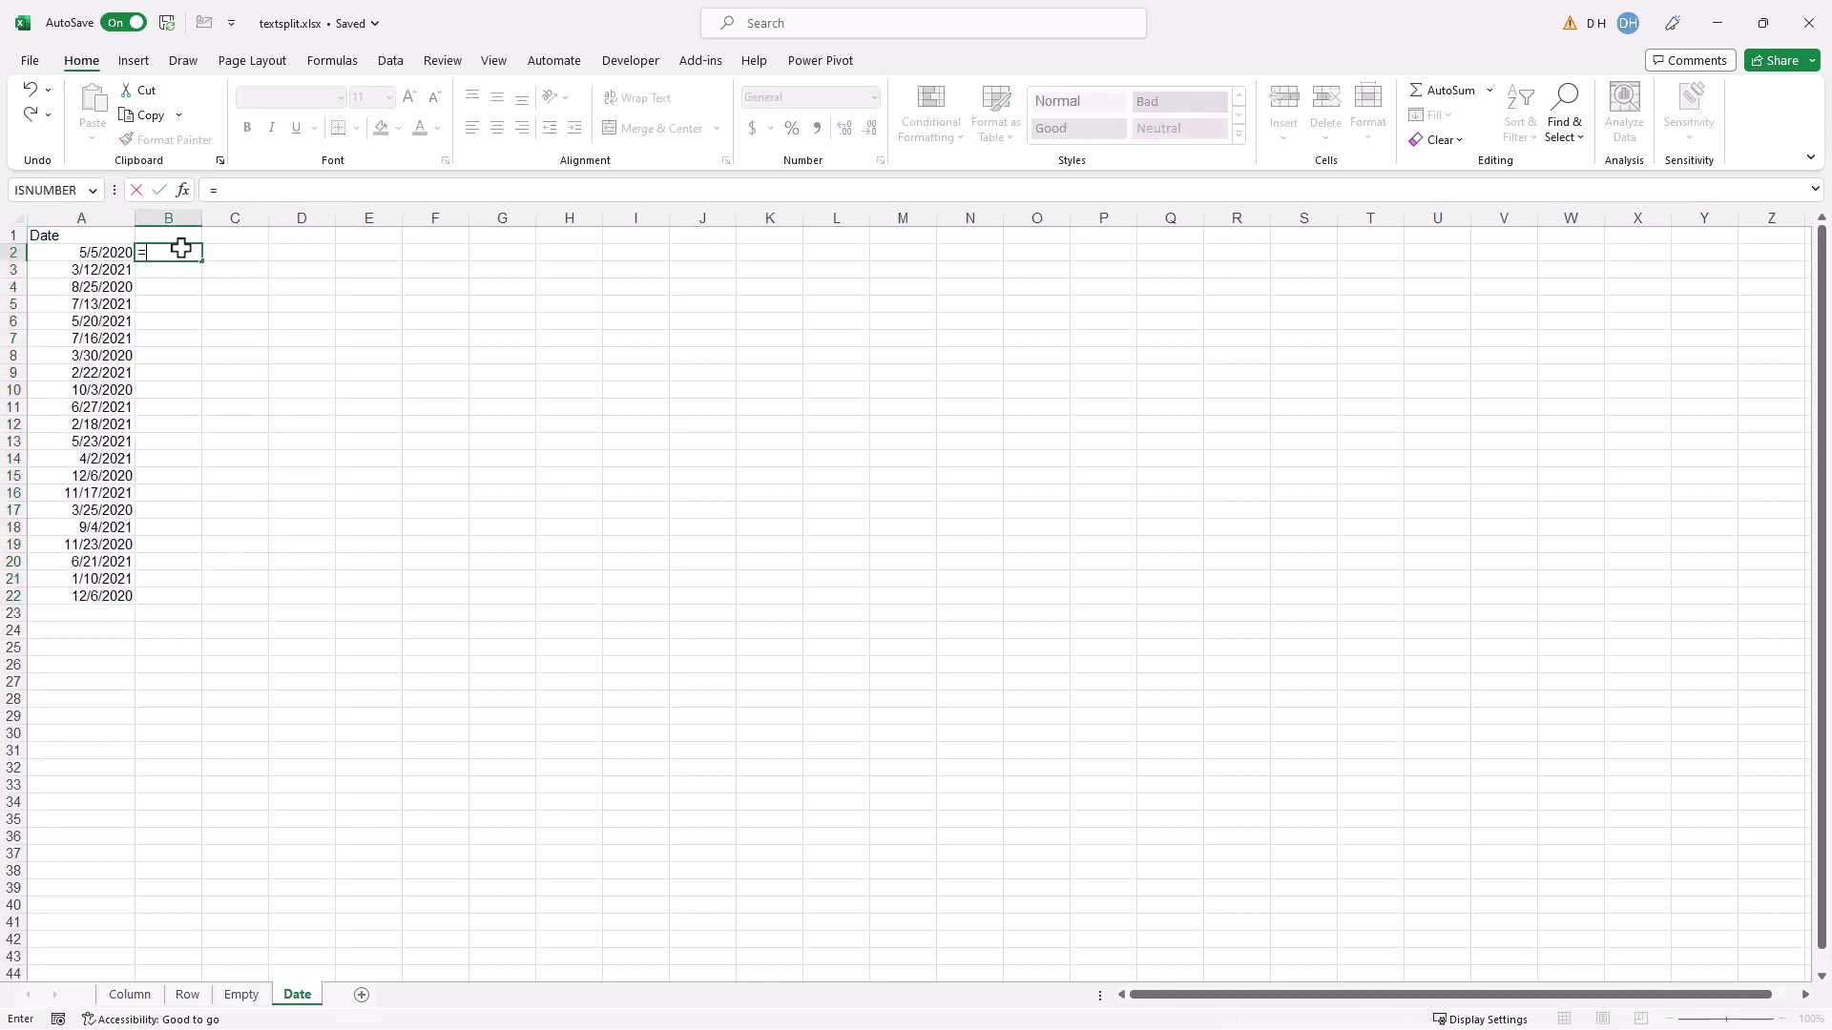
pyautogui.write('=texts')
pyautogui.press('Tab')
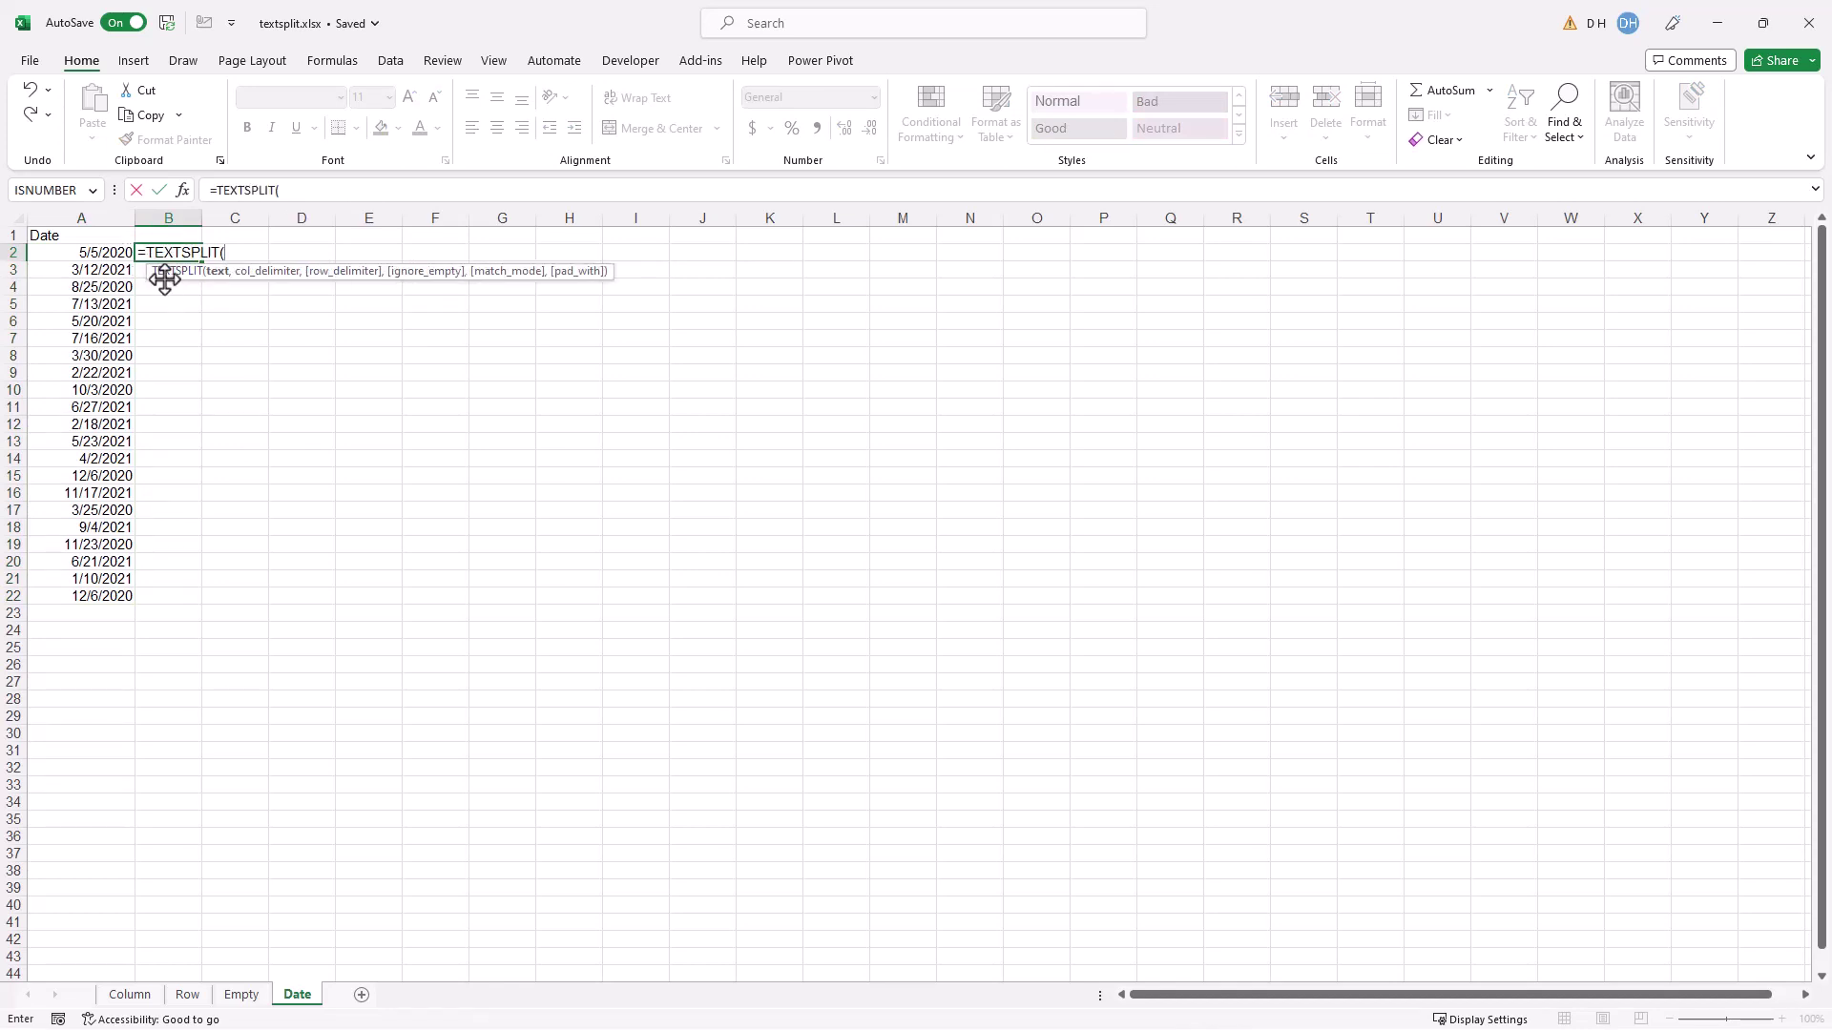
pyautogui.write('text')
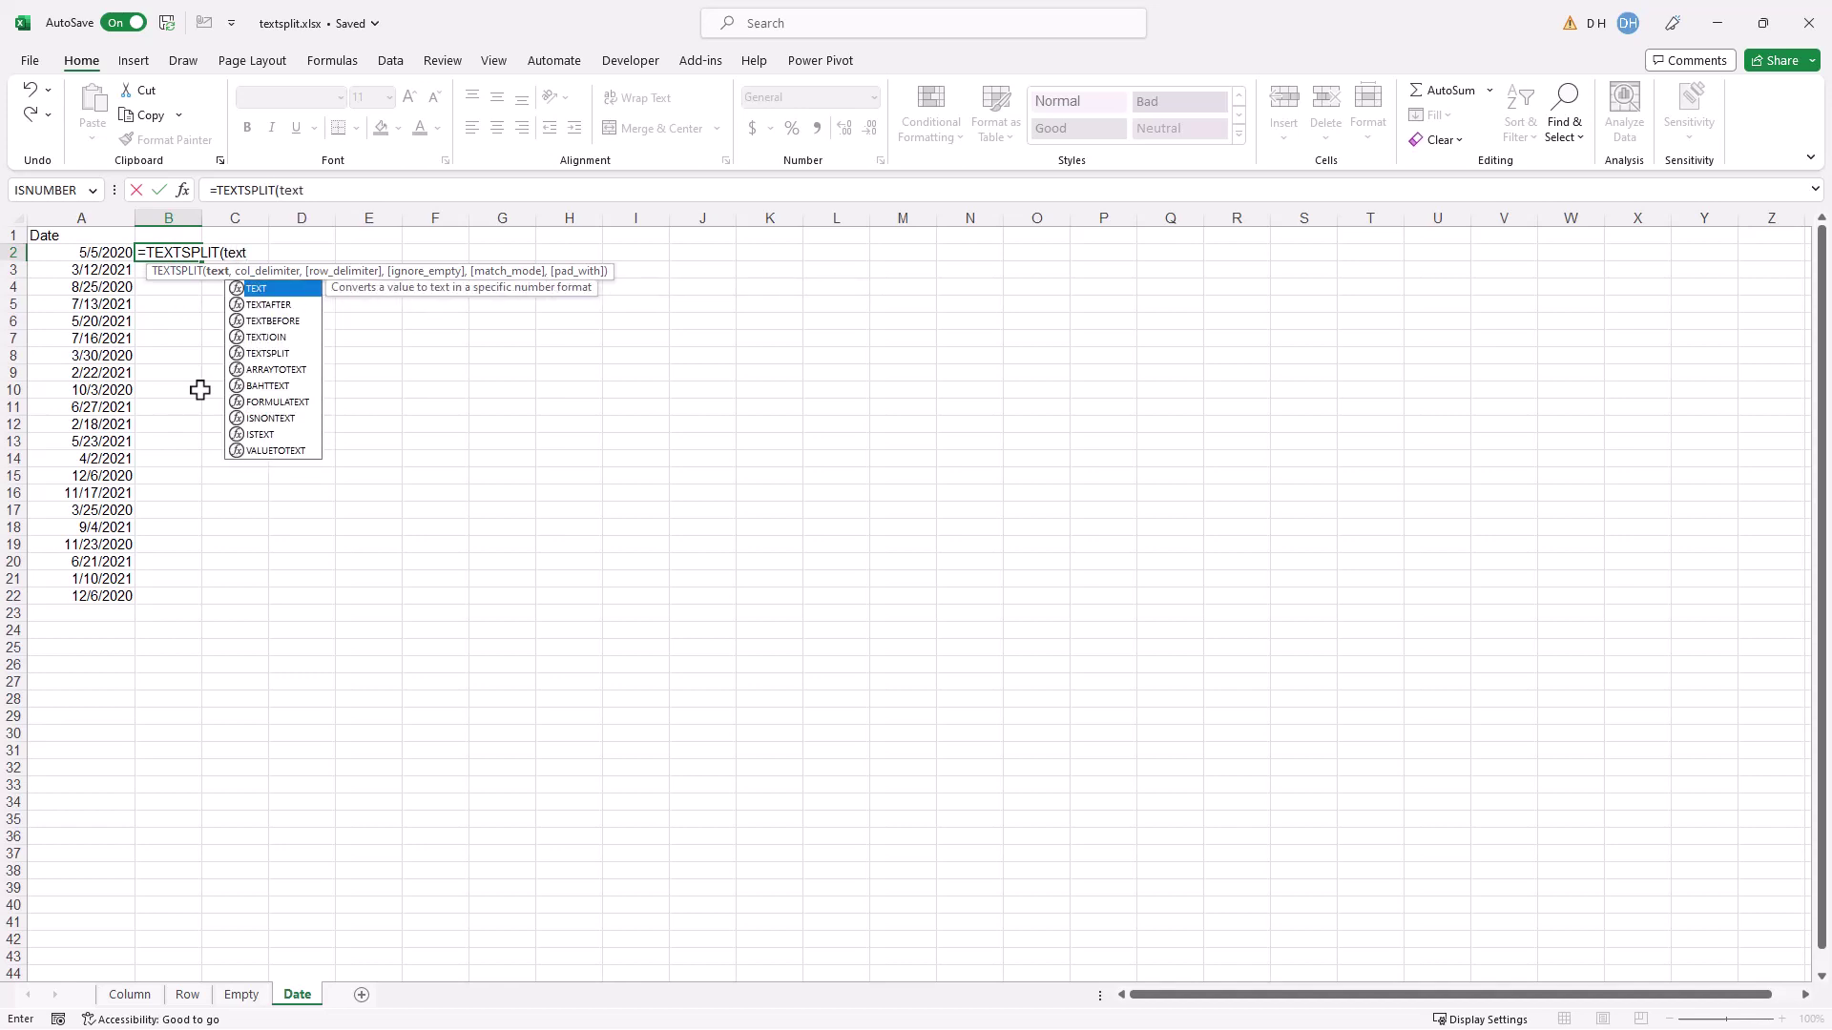
pyautogui.write('(')
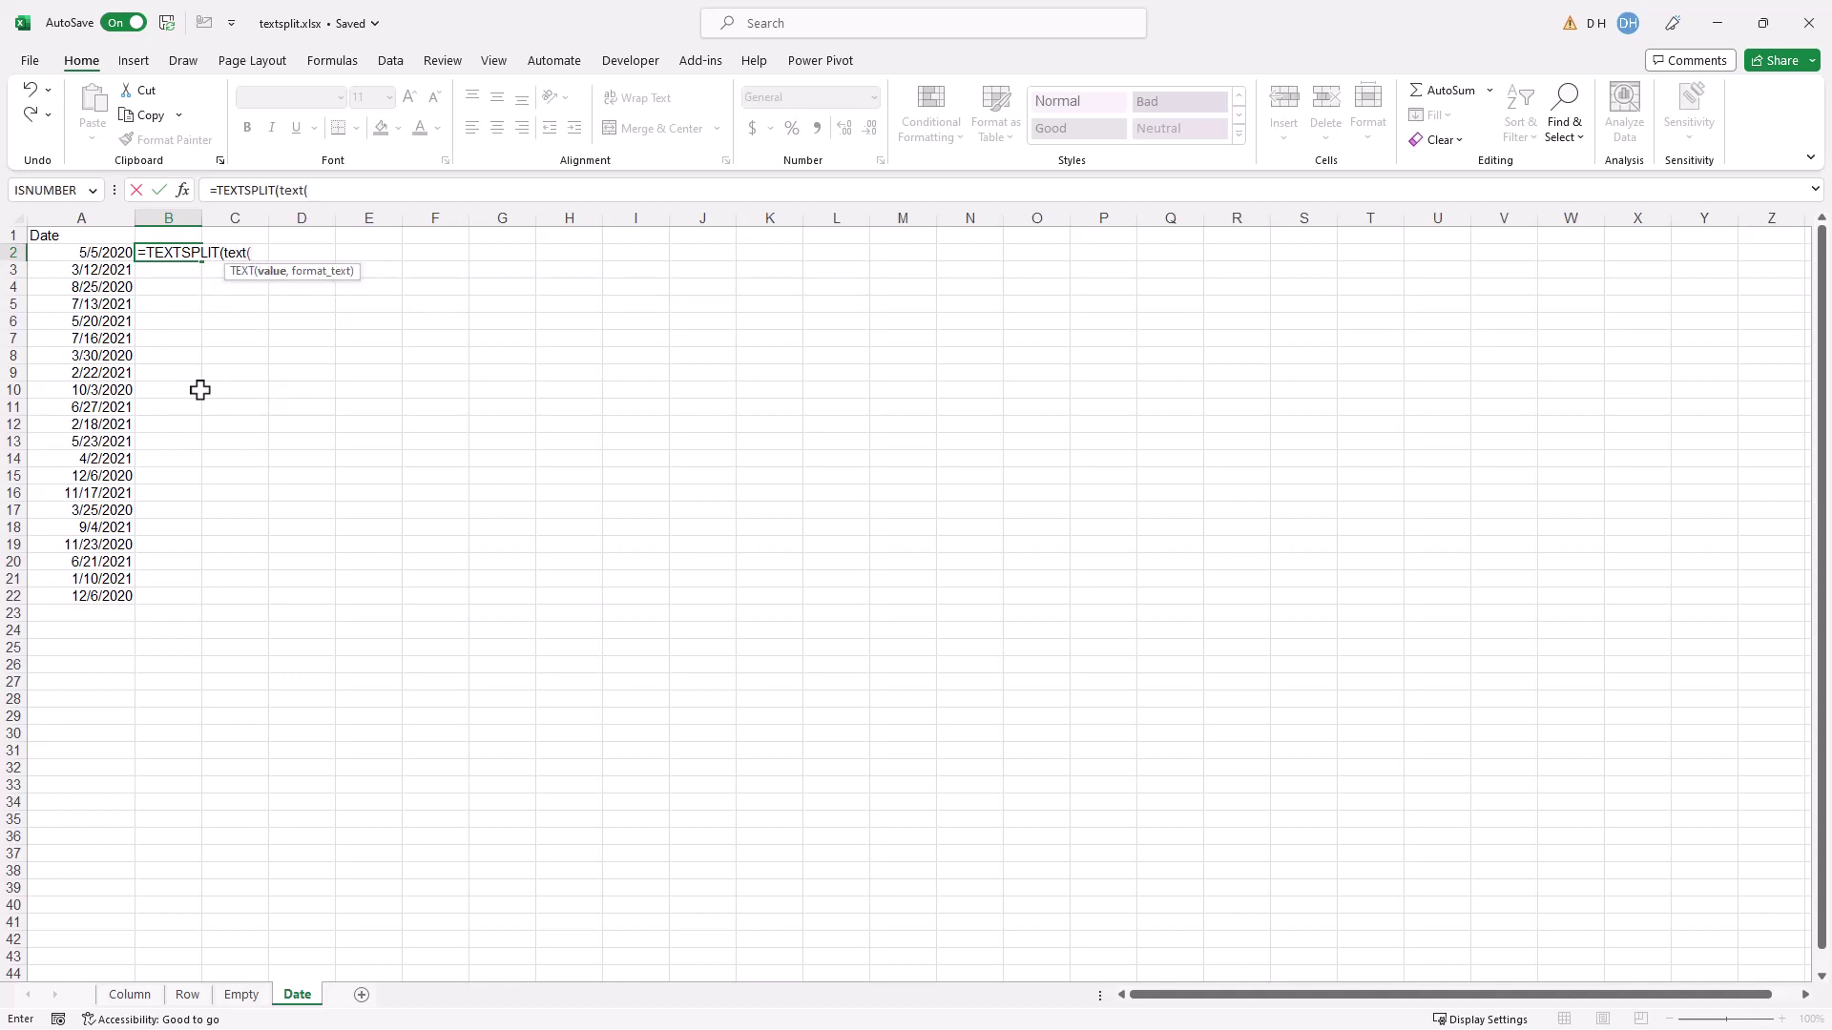
pyautogui.click(75, 252)
pyautogui.write(',')
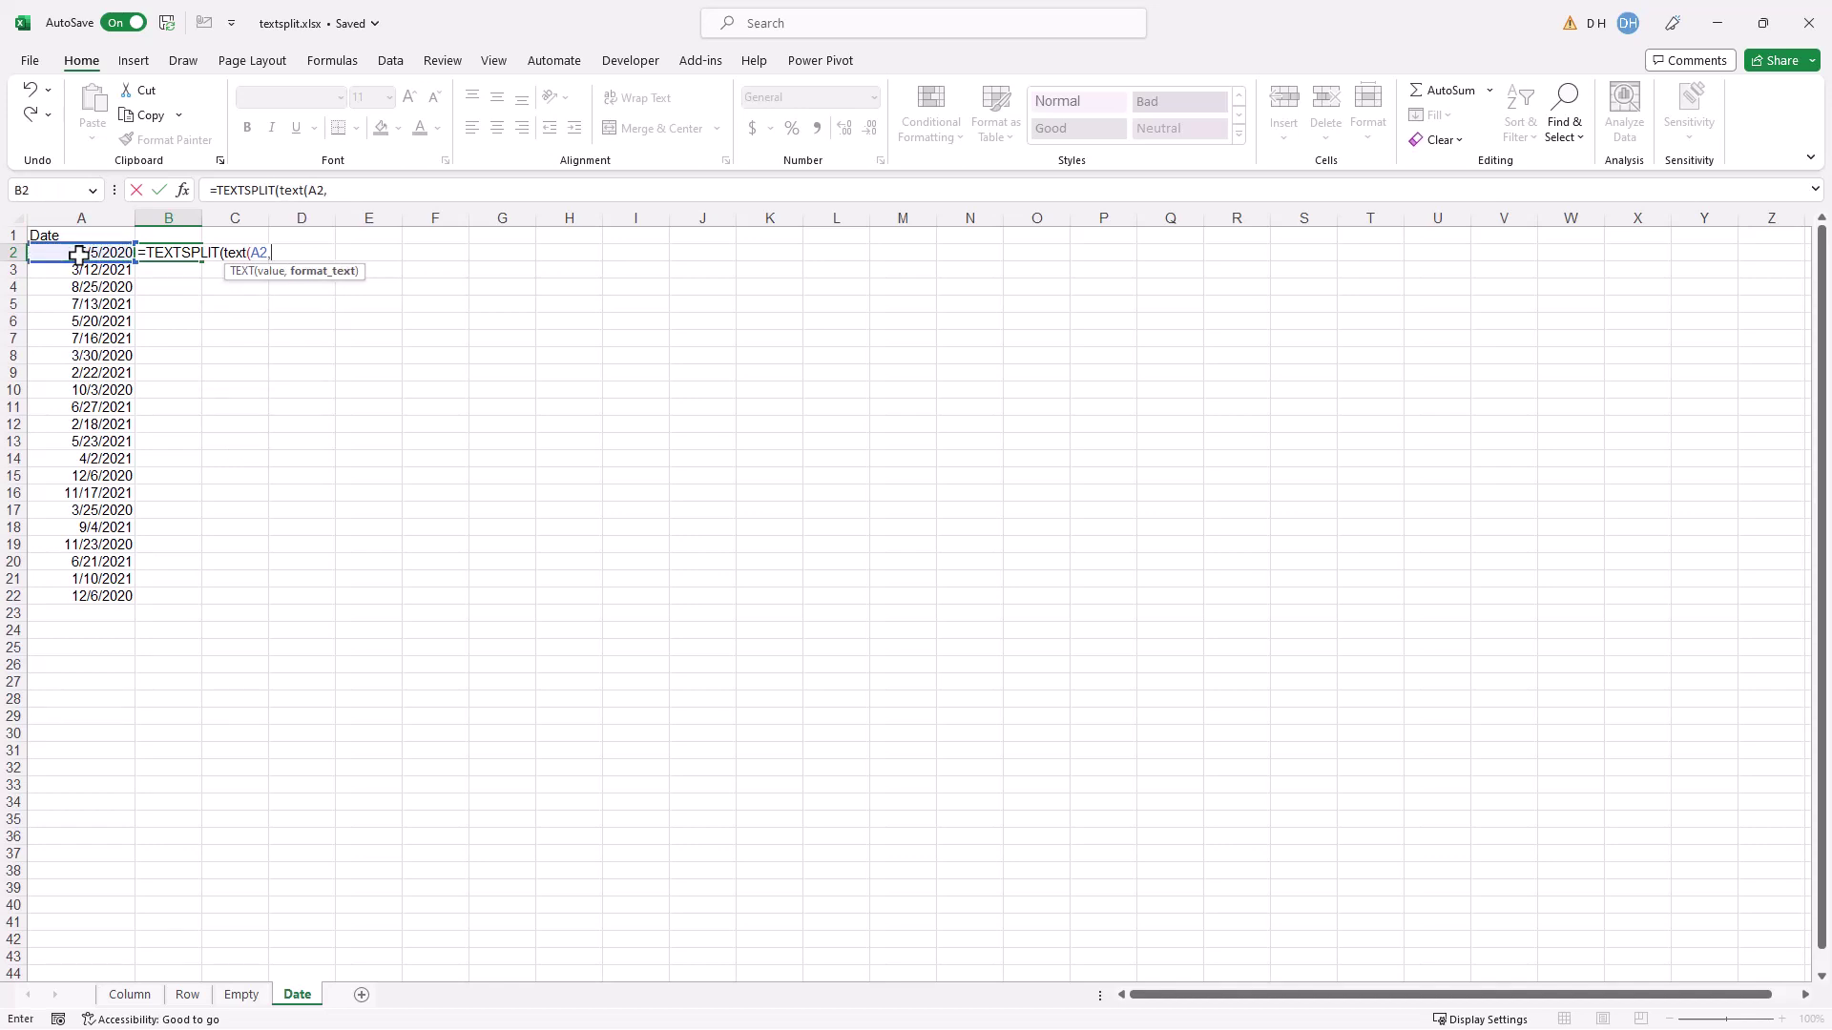
pyautogui.write('"m/dd/')
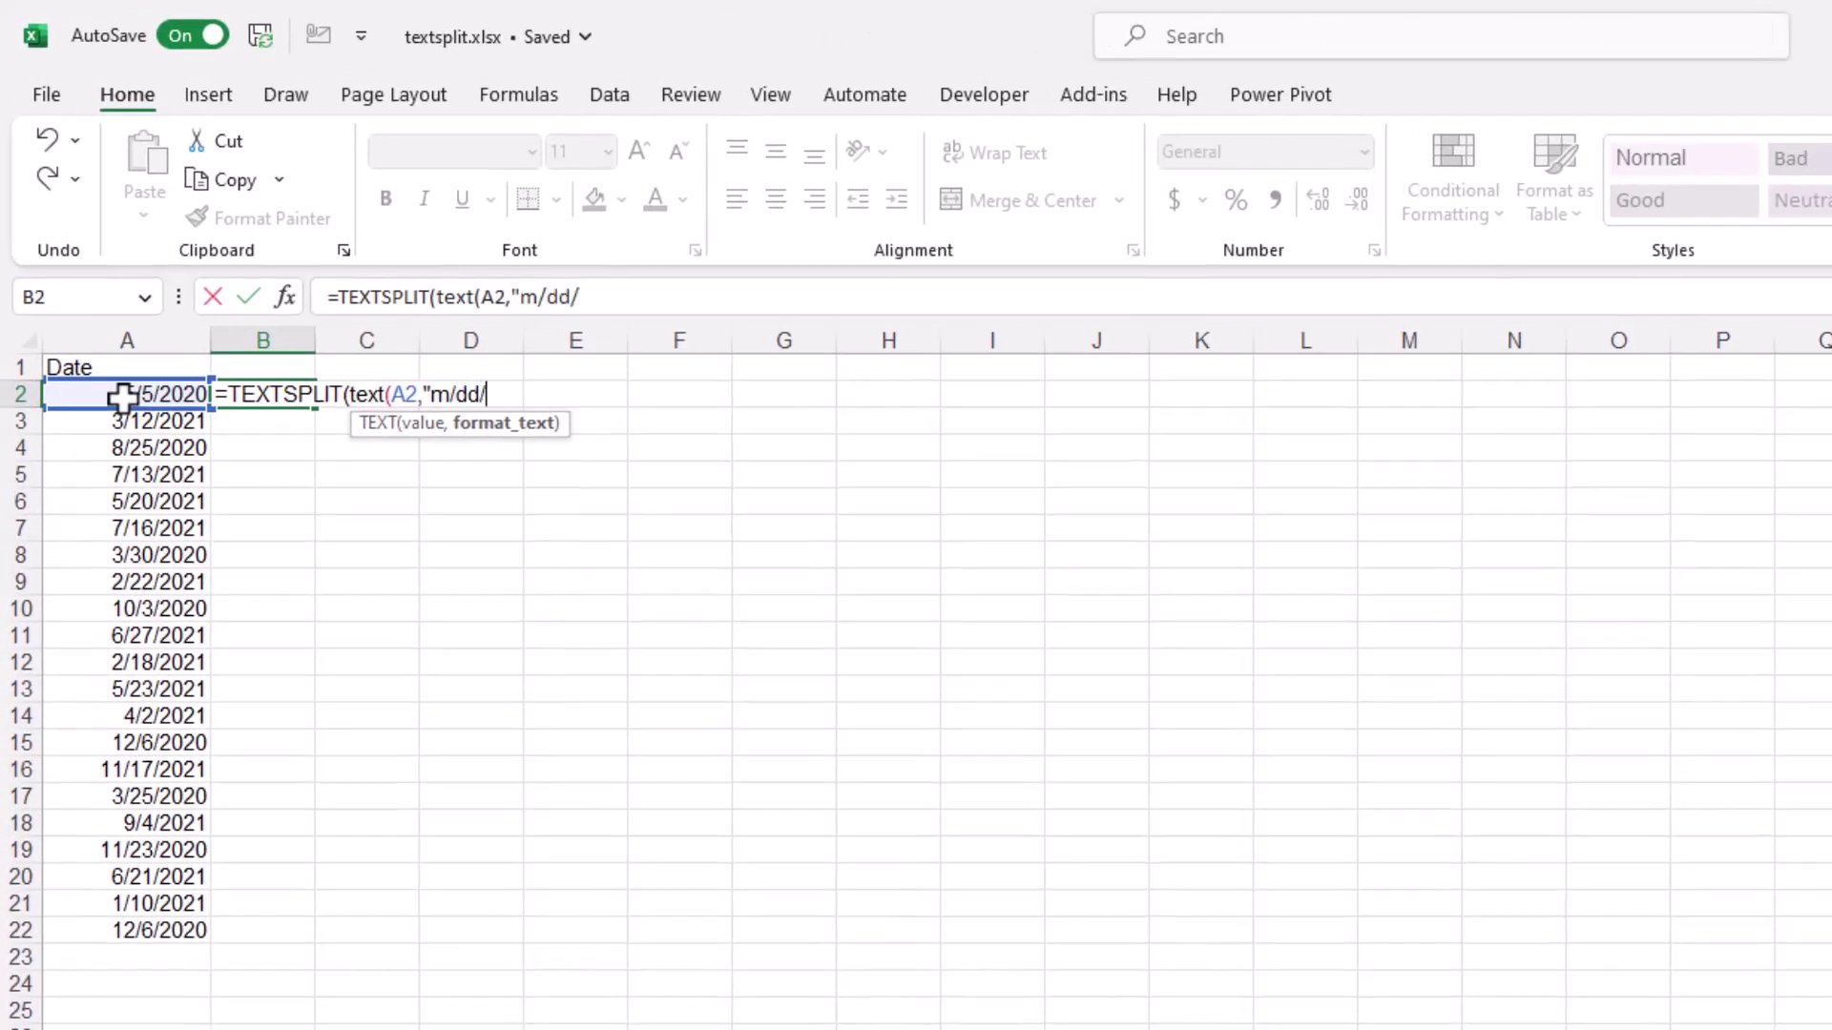
pyautogui.write('yyyy"),')
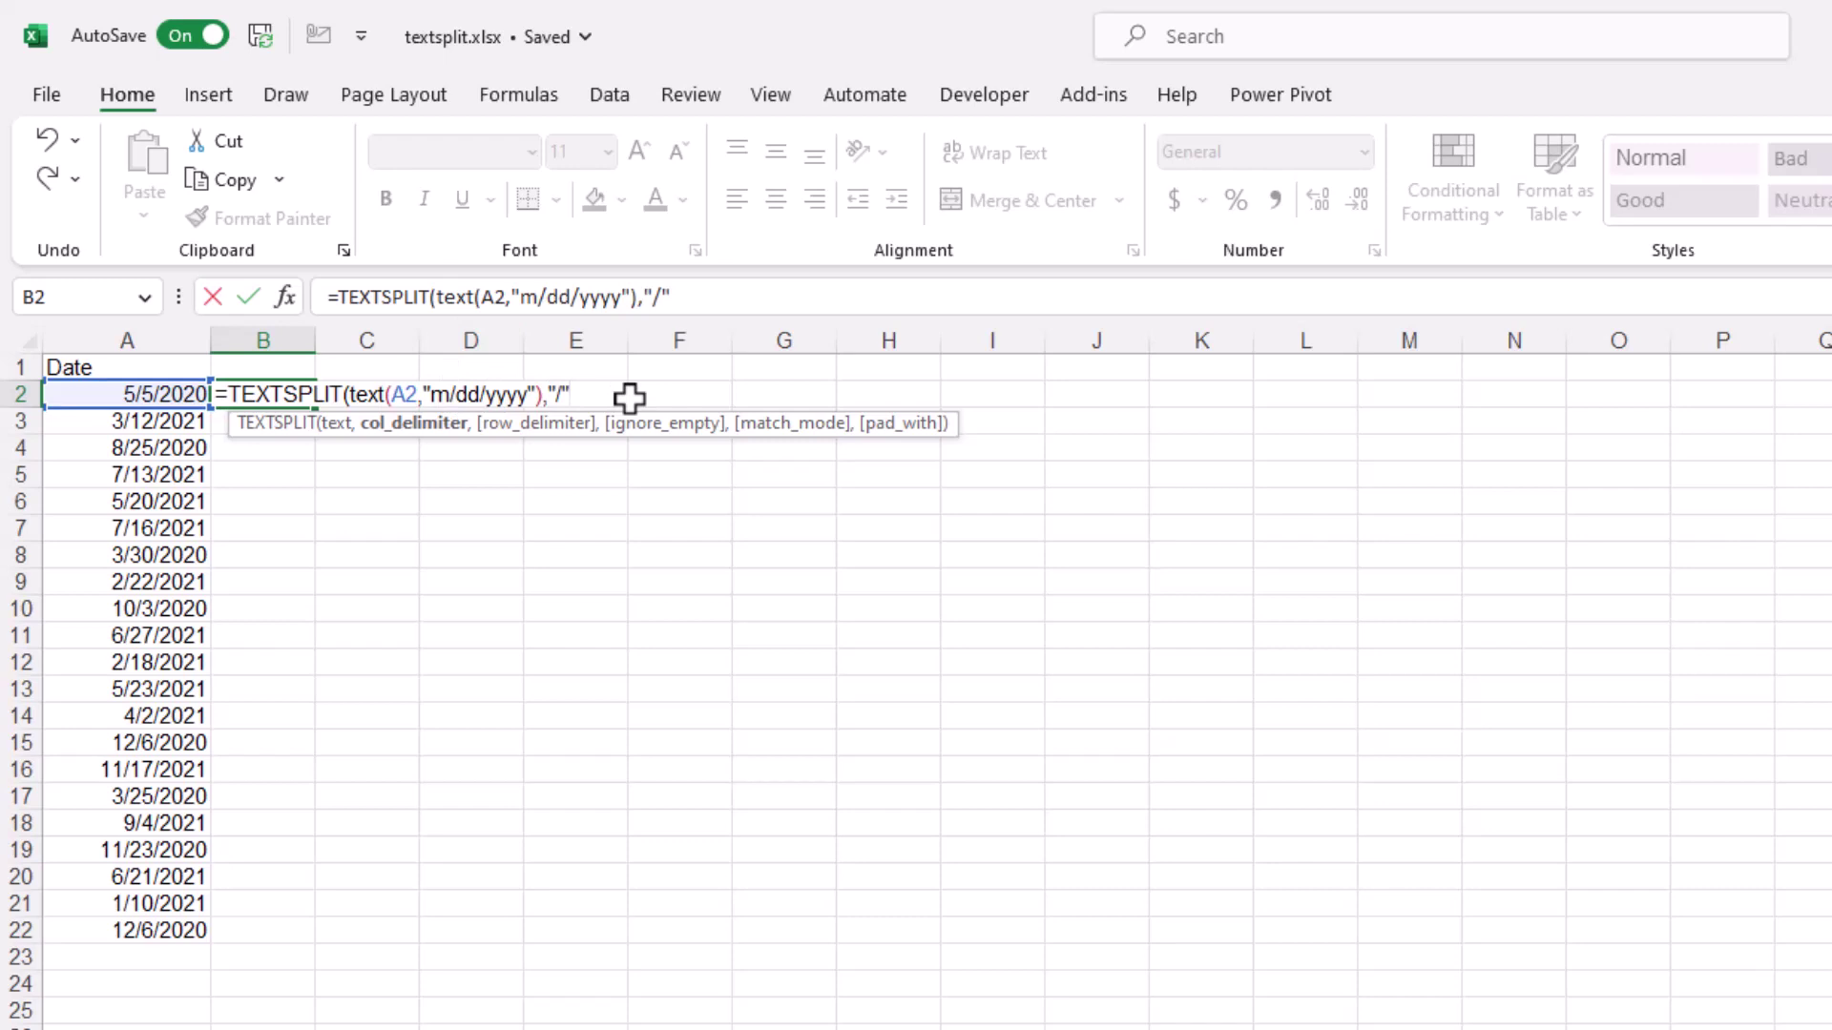
pyautogui.write('/")')
pyautogui.press('Return')
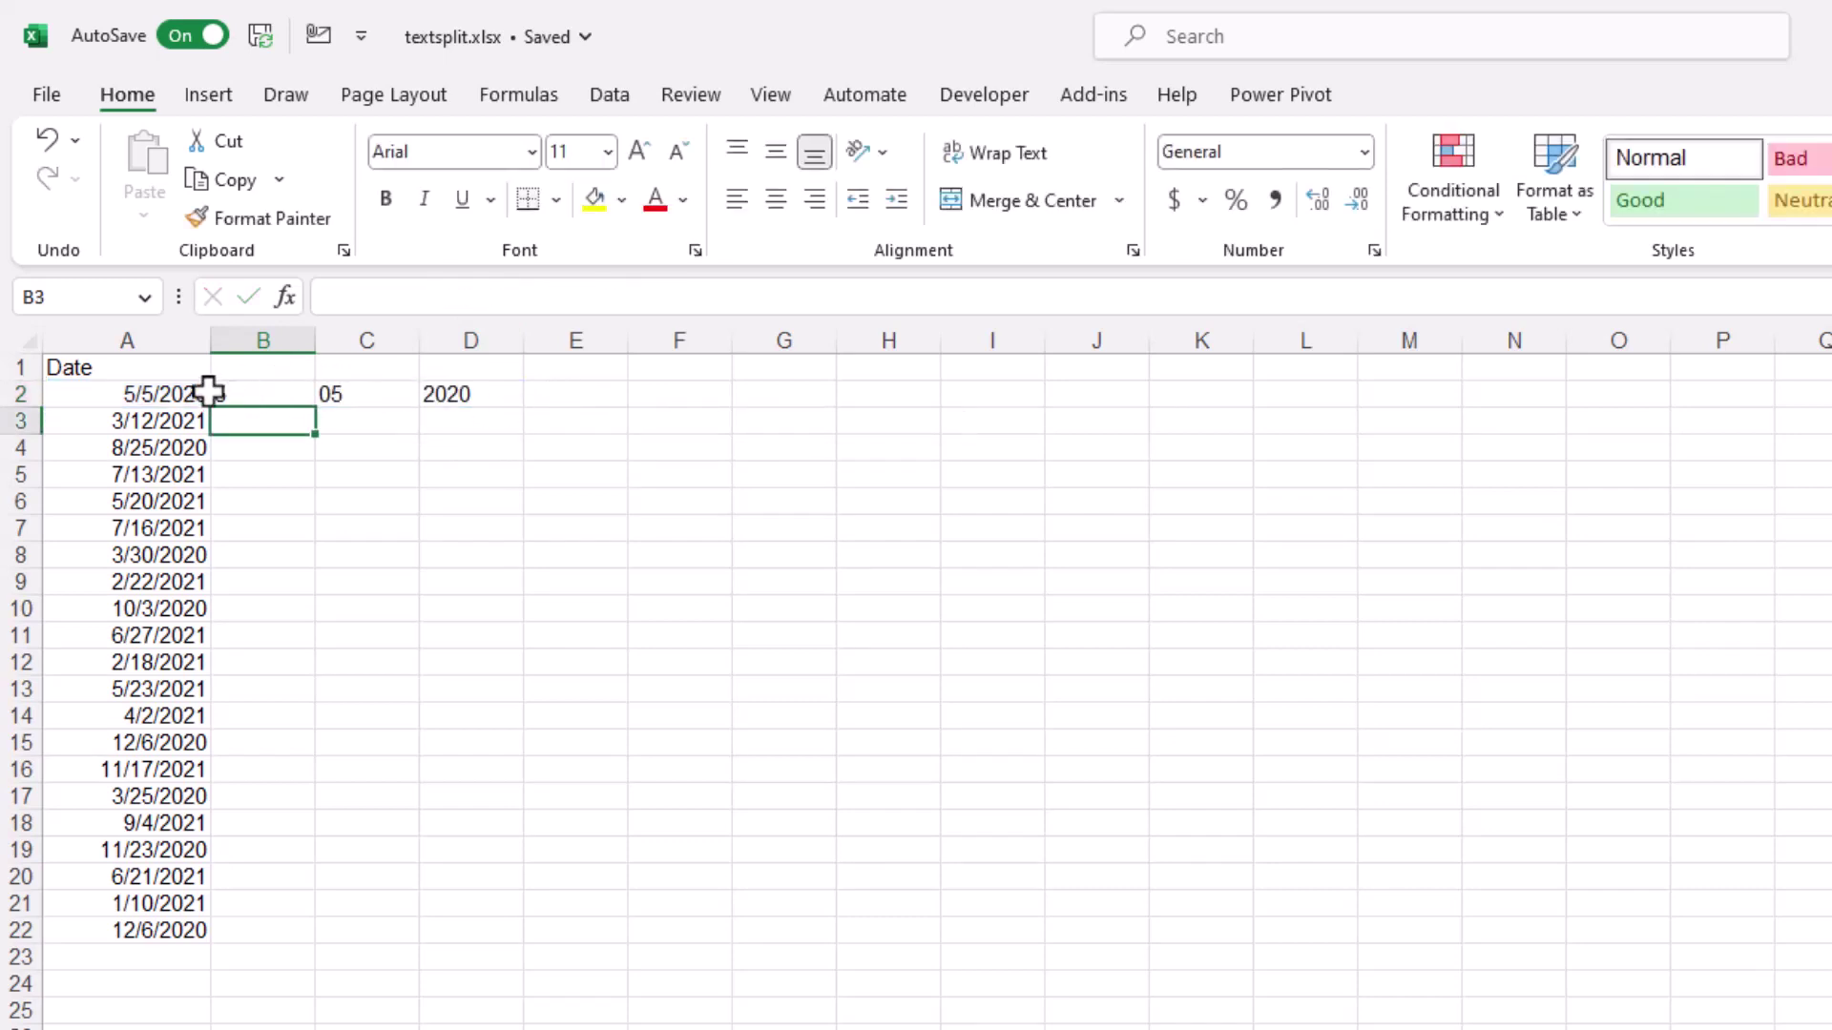
# Step: Change B2's date format to "m/d/yyyy" and fill the formula down to row 22
pyautogui.click(283, 391)
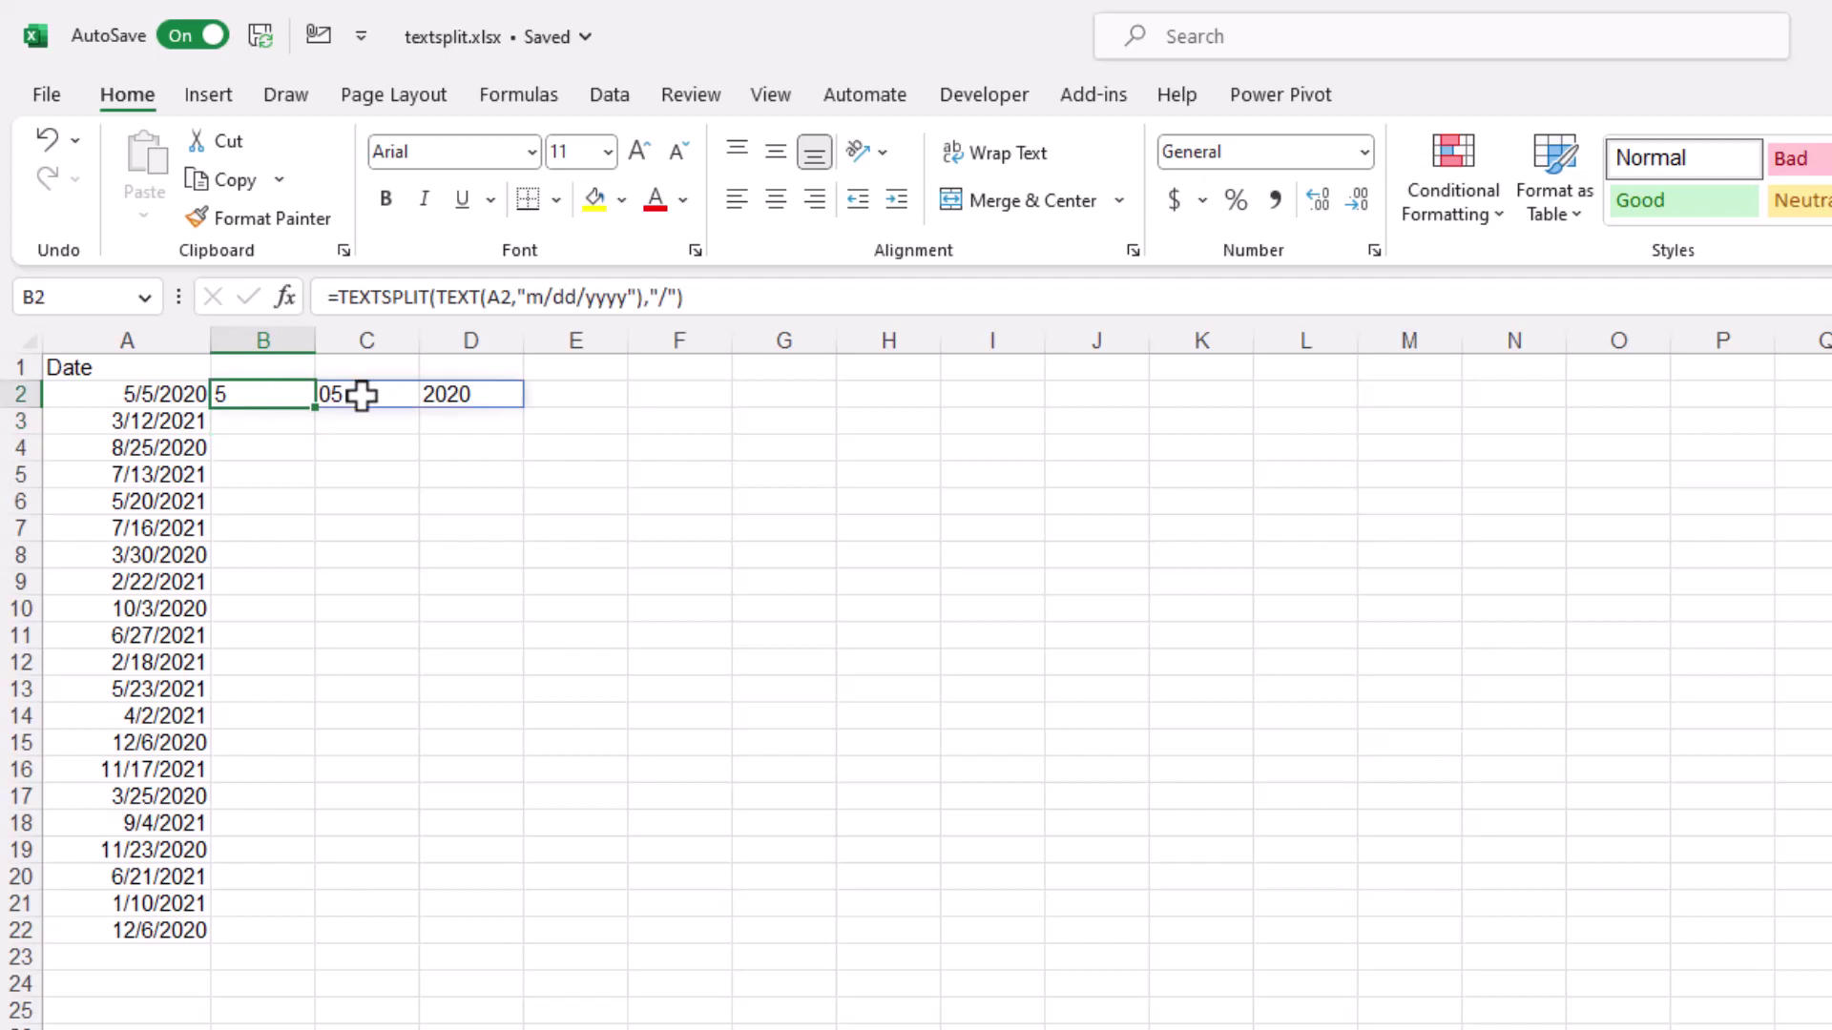
pyautogui.click(563, 297)
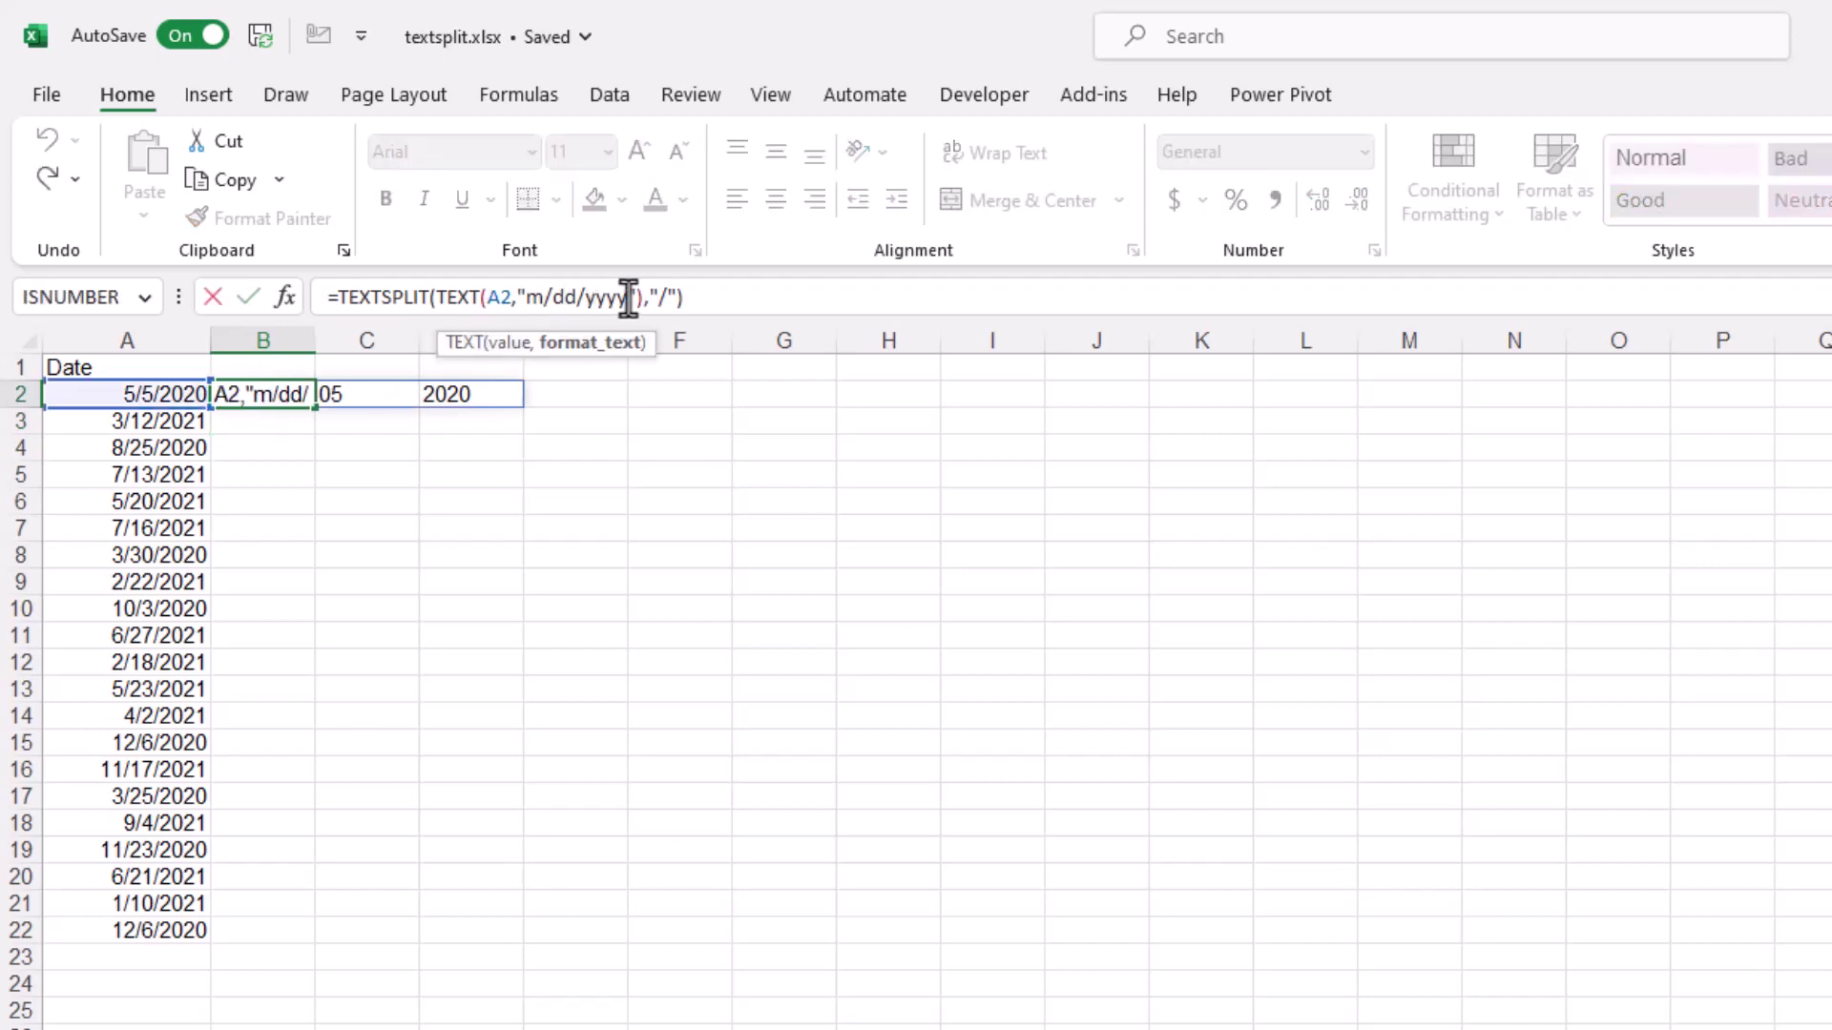
pyautogui.press('BackSpace')
pyautogui.hotkey('ctrl', 'Return')
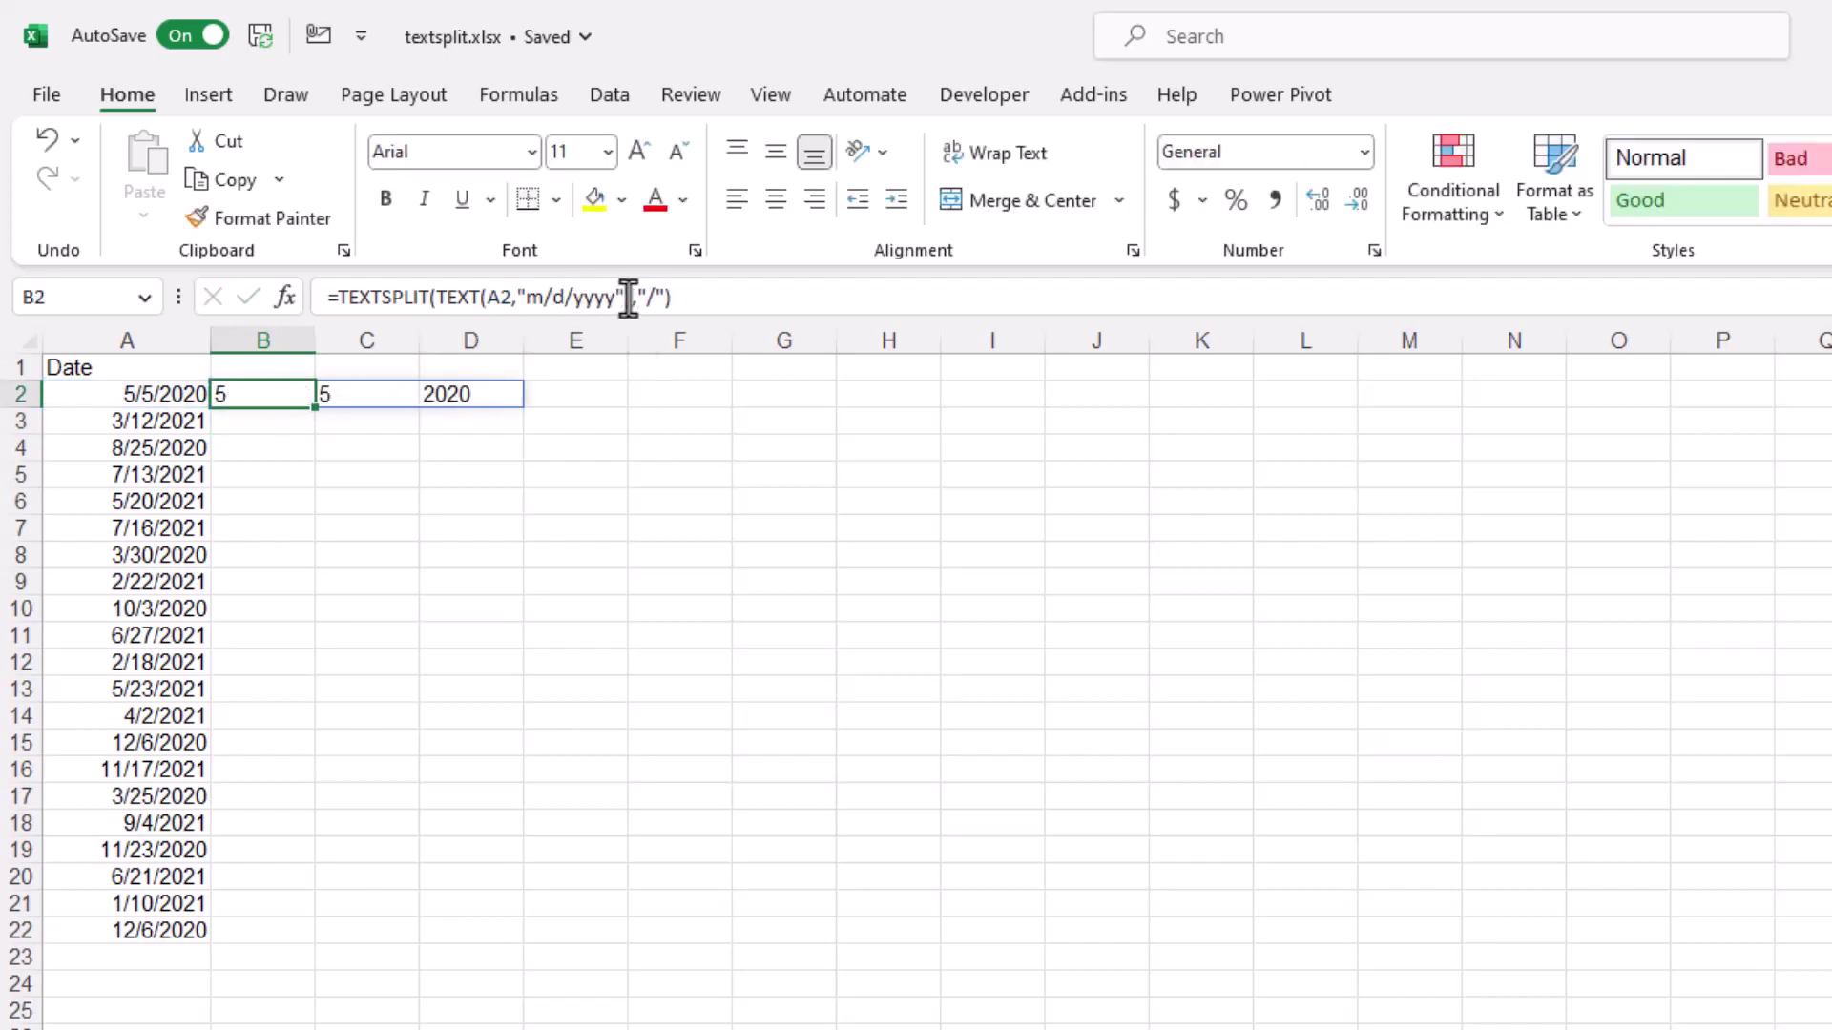
pyautogui.moveTo(313, 439); pyautogui.dragTo(311, 939)
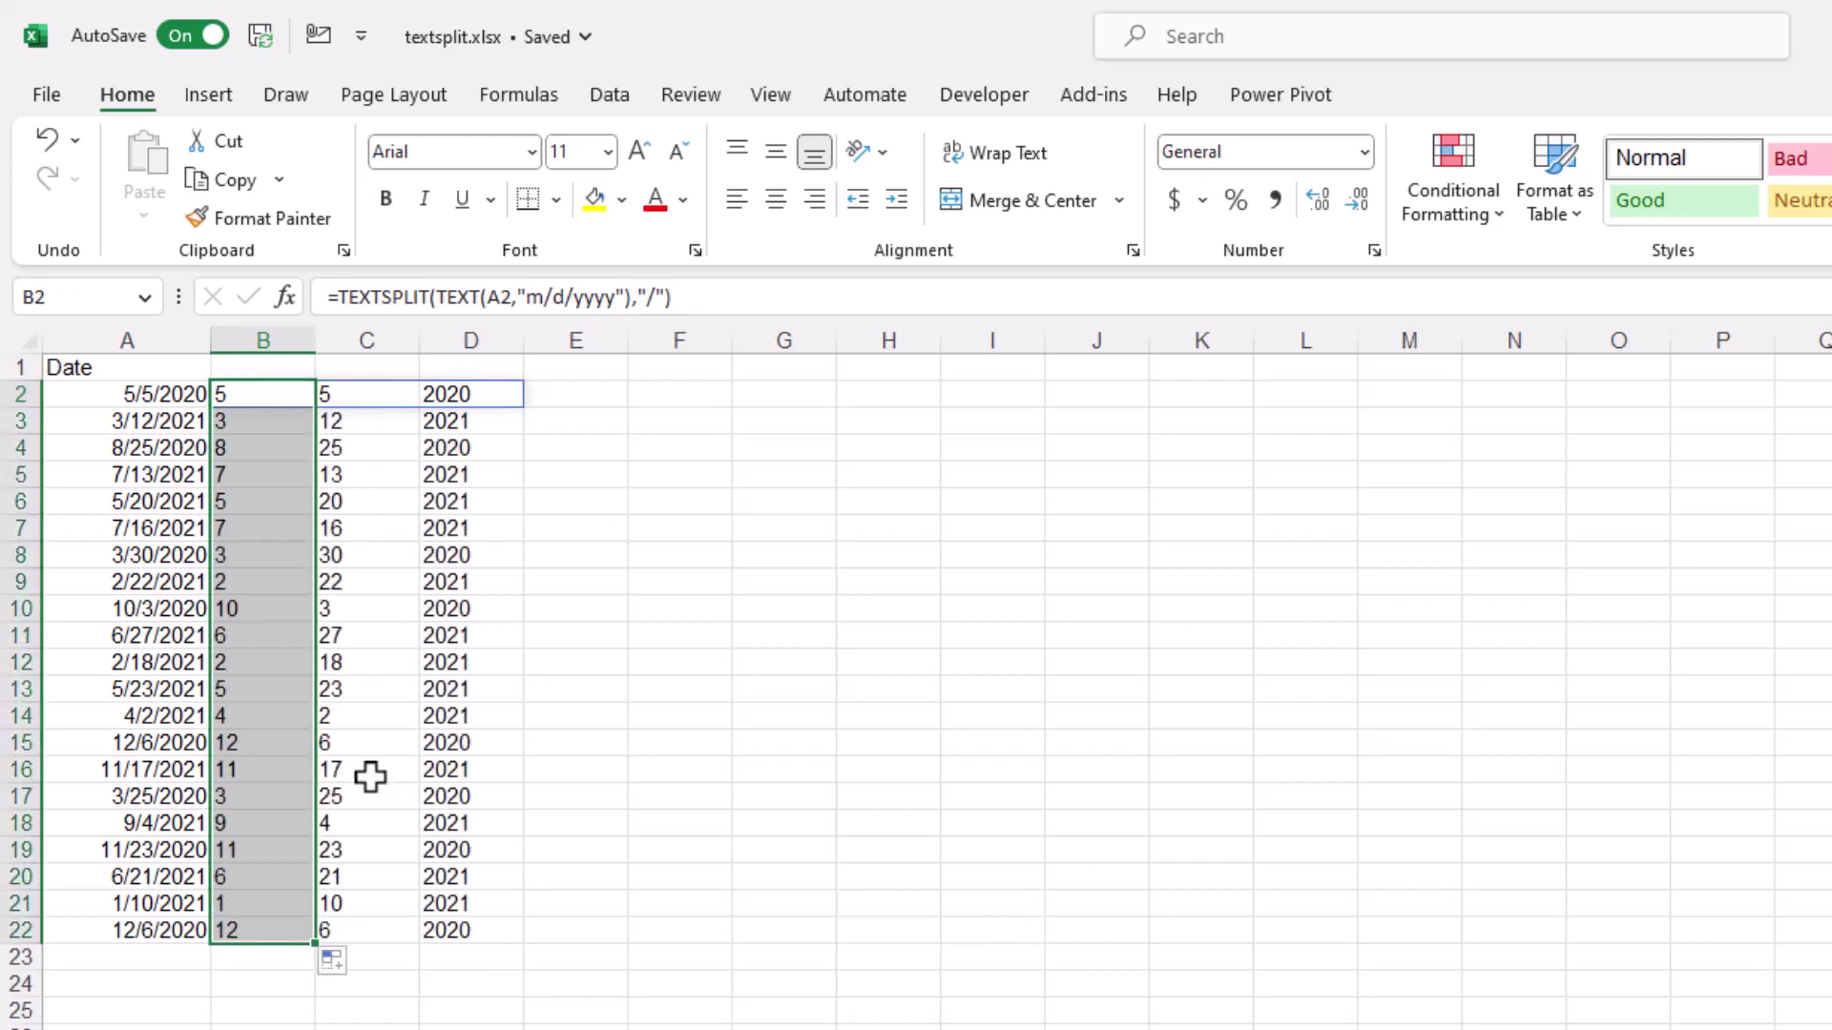
# Step: Add the headers Month, Date and Year in B1:D1
pyautogui.click(284, 360)
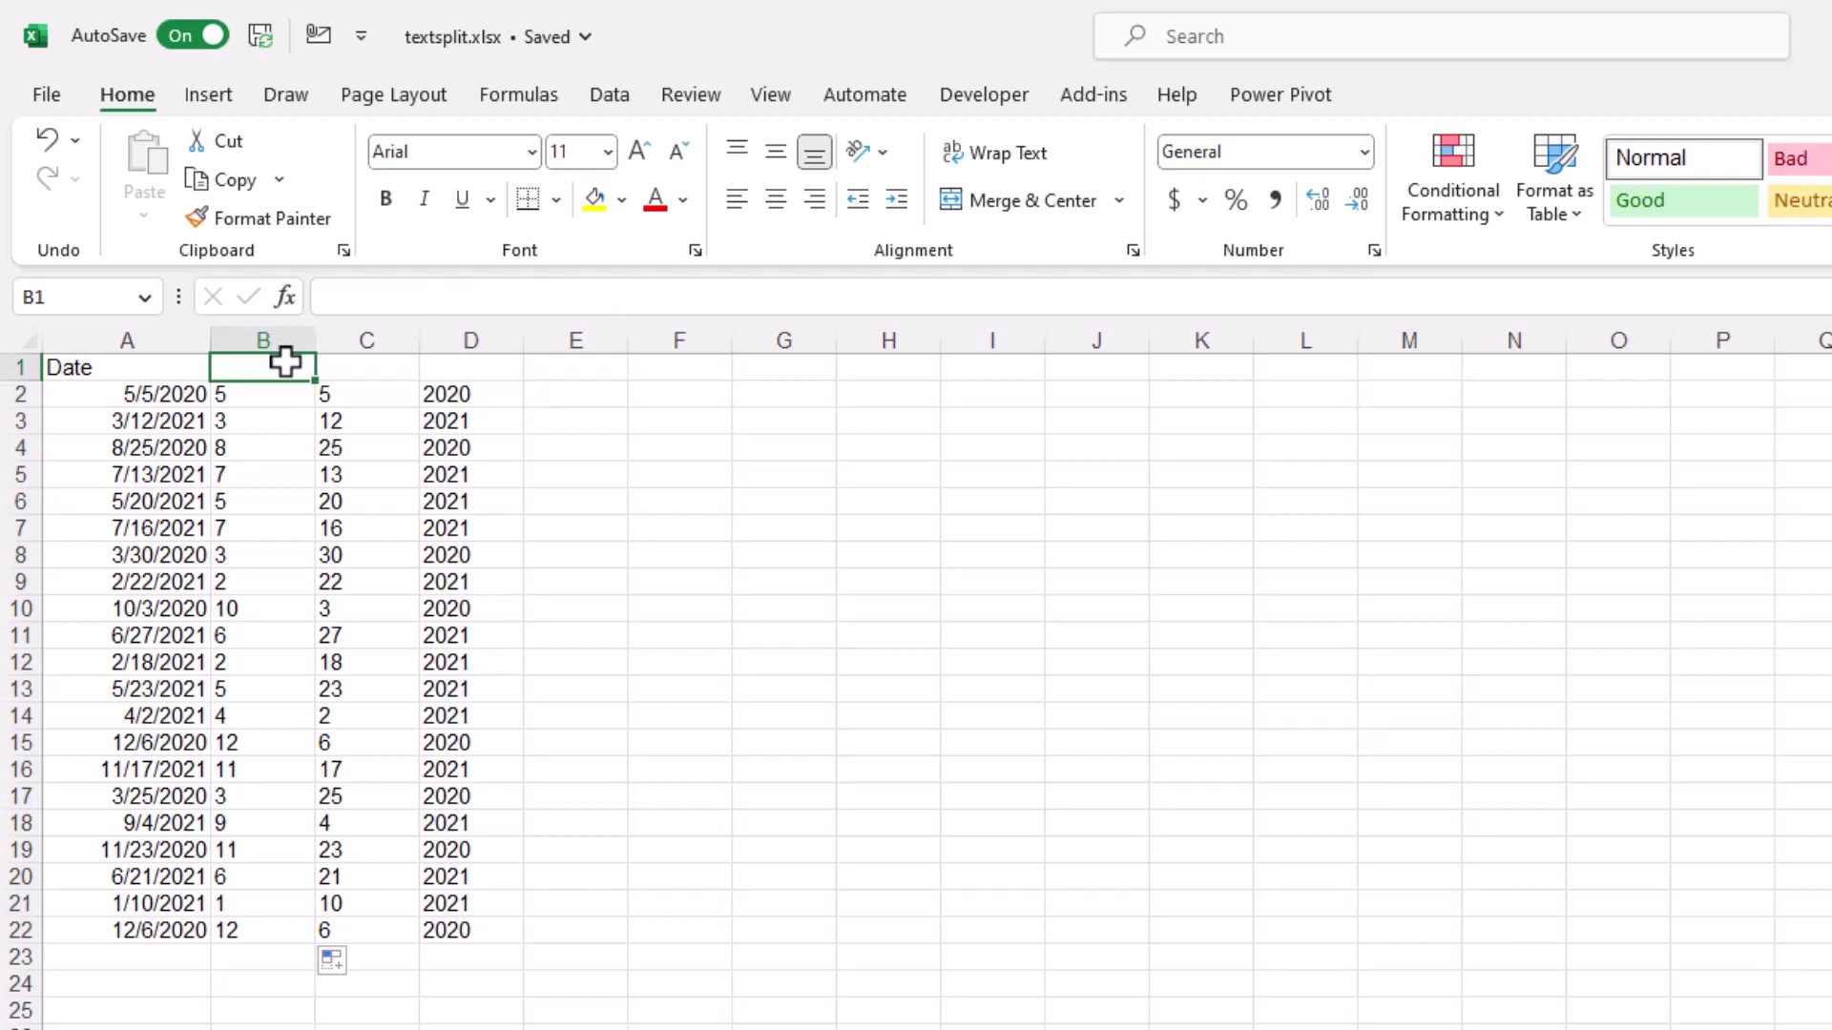
pyautogui.write('Month')
pyautogui.press('Tab')
pyautogui.write('Date')
pyautogui.press('Tab')
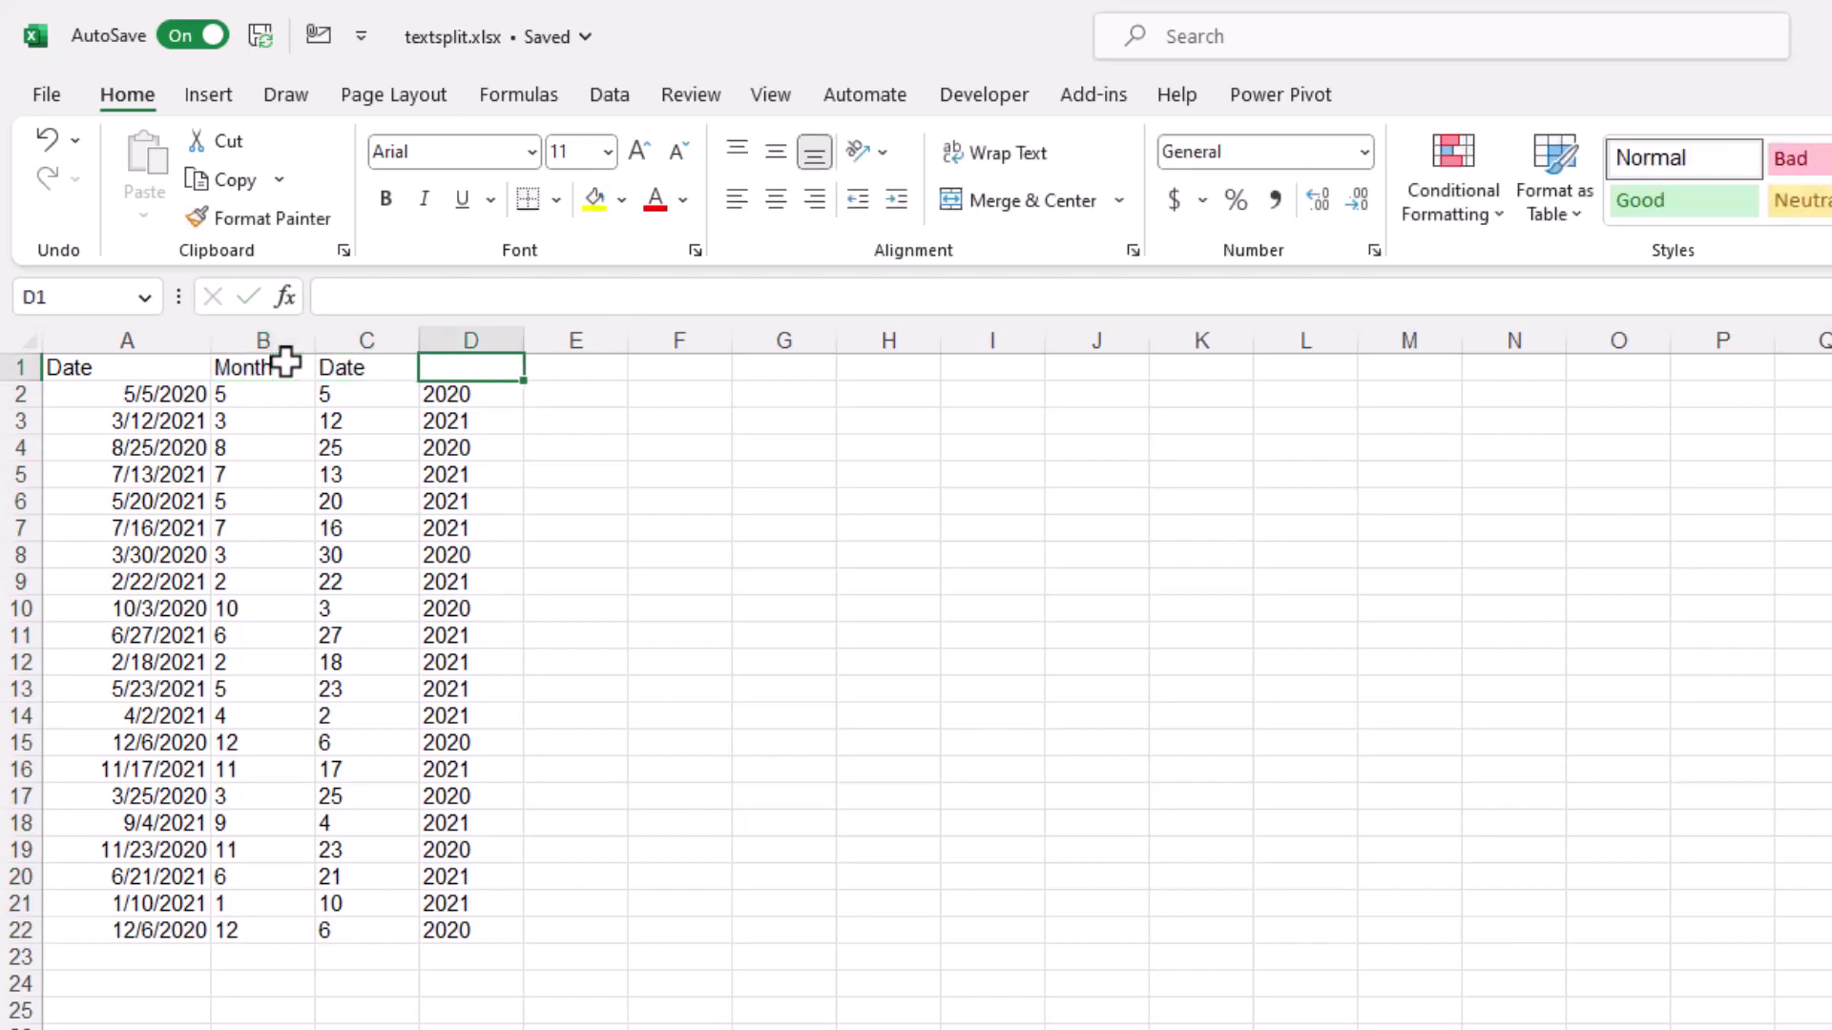
pyautogui.write('Year')
pyautogui.click(1131, 662)
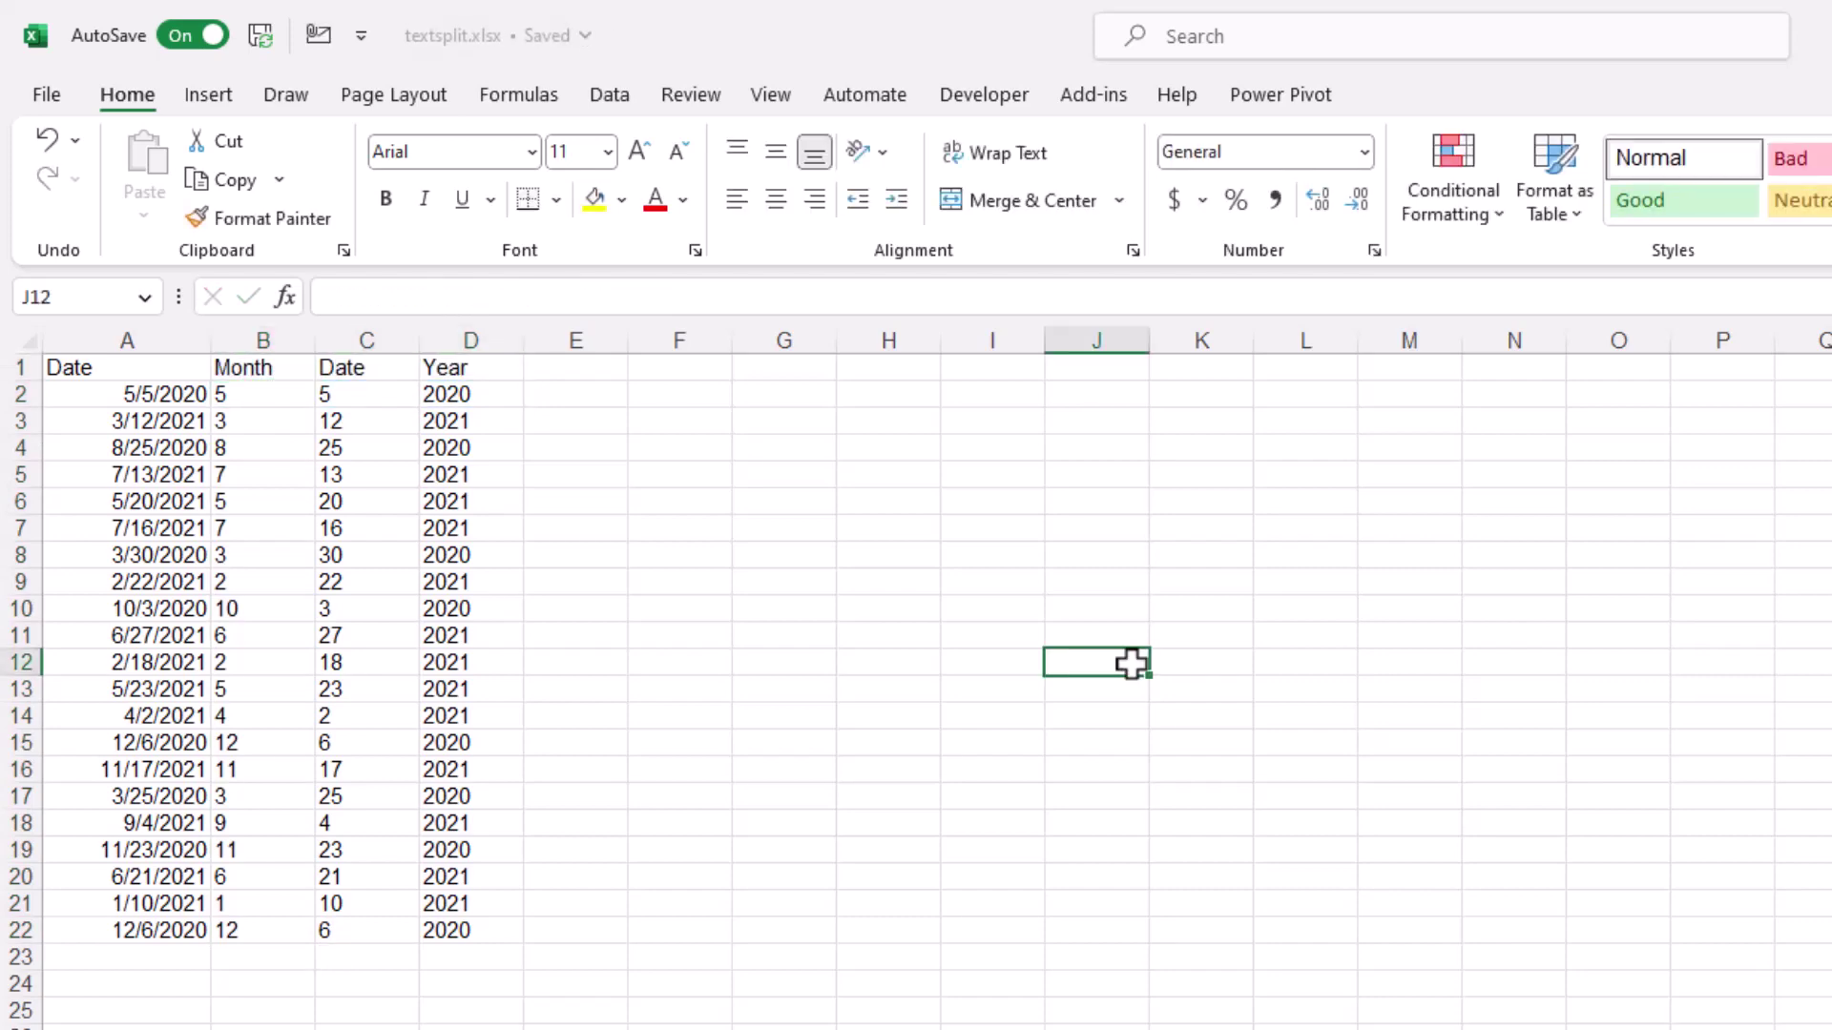